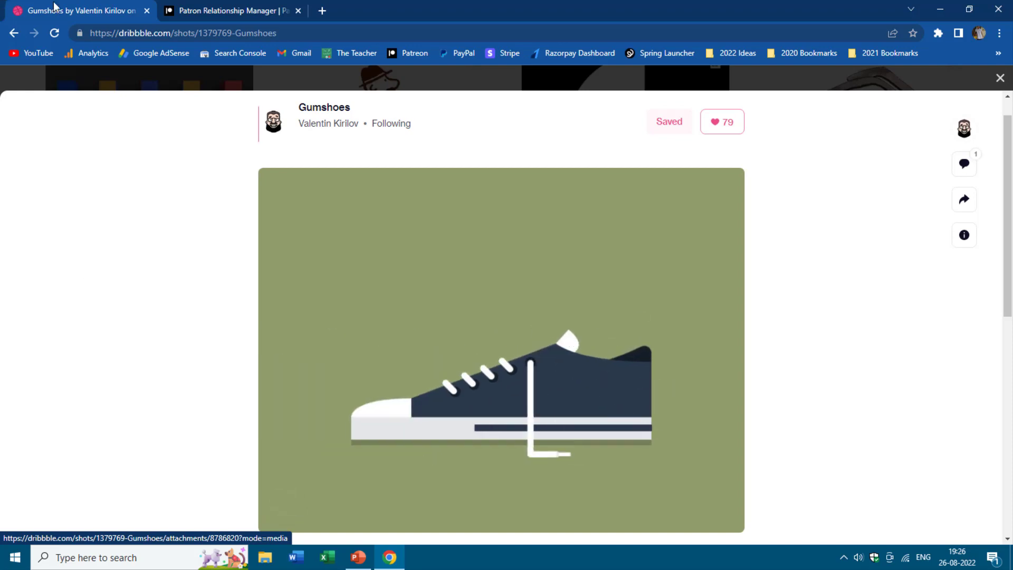
Switch to the Shoe Explainer Video PPT presentation in PowerPoint and display its slide thumbnails and the Animation Pane.
left_click(180, 6)
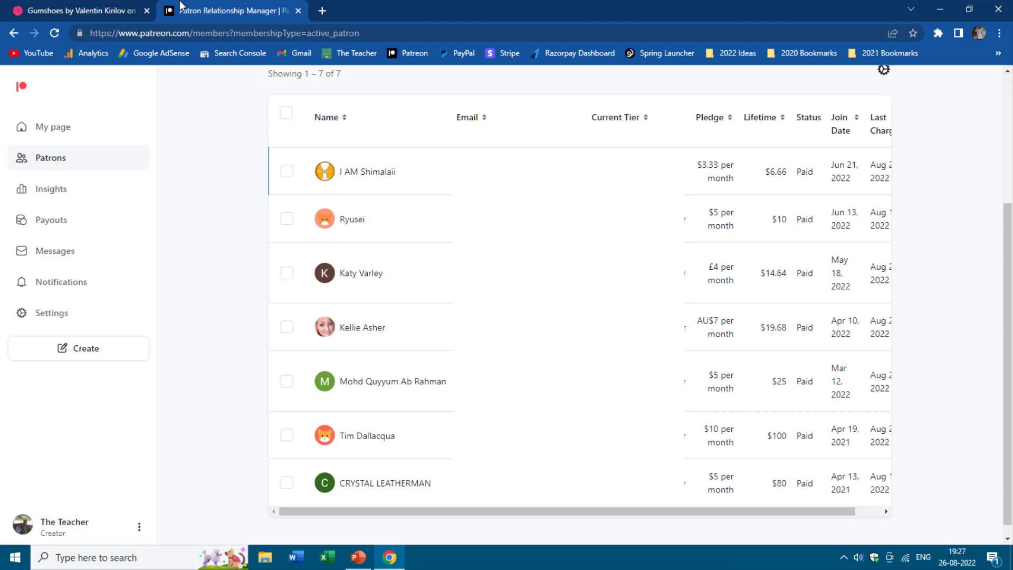
left_click(358, 558)
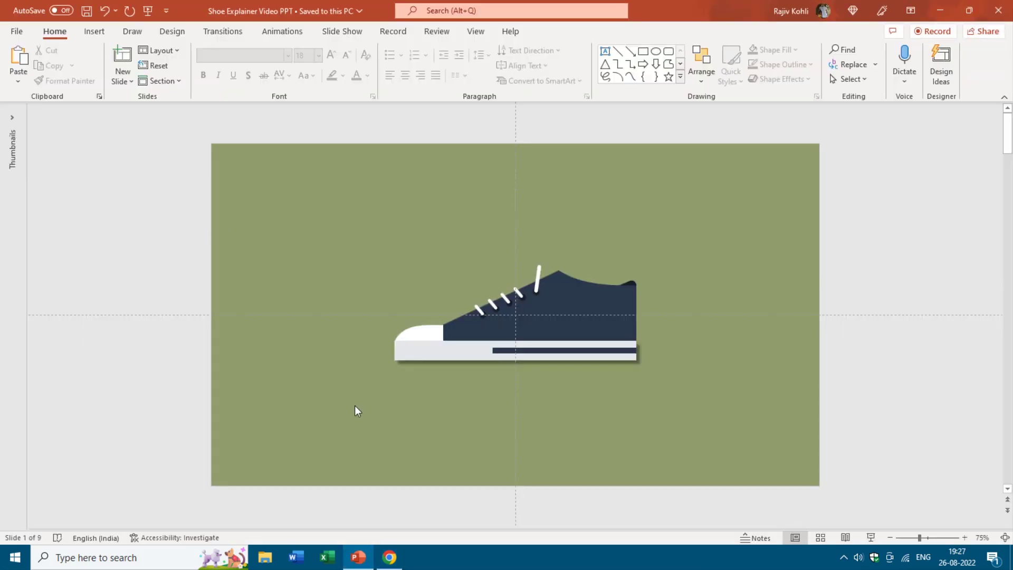
left_click_drag(24, 254, 104, 262)
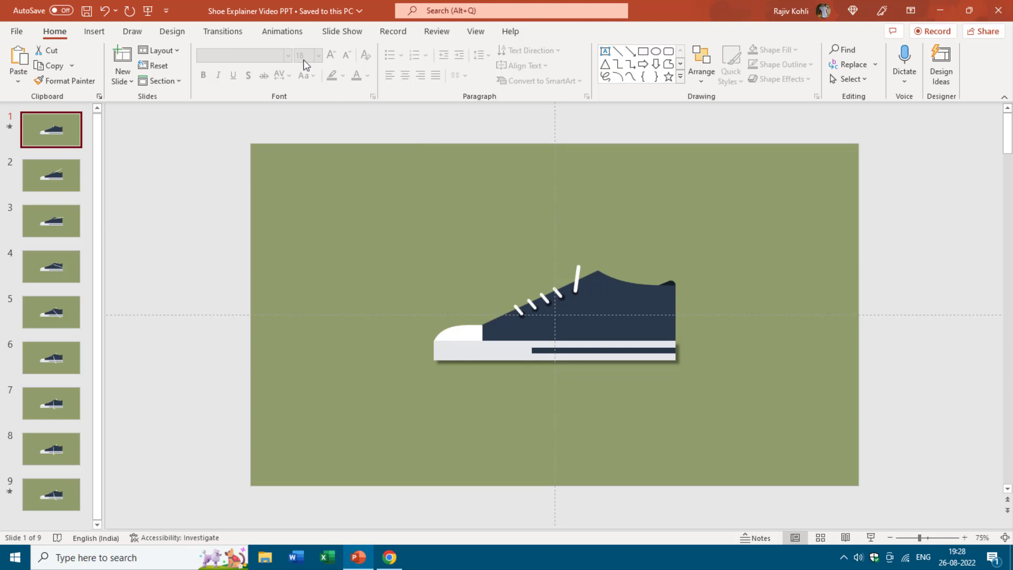
left_click(287, 31)
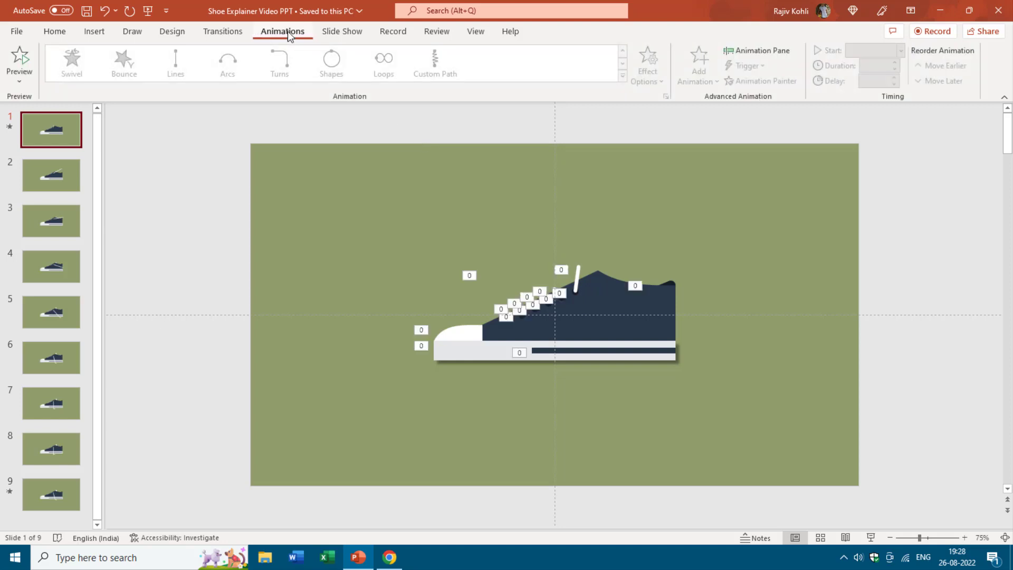
left_click(769, 50)
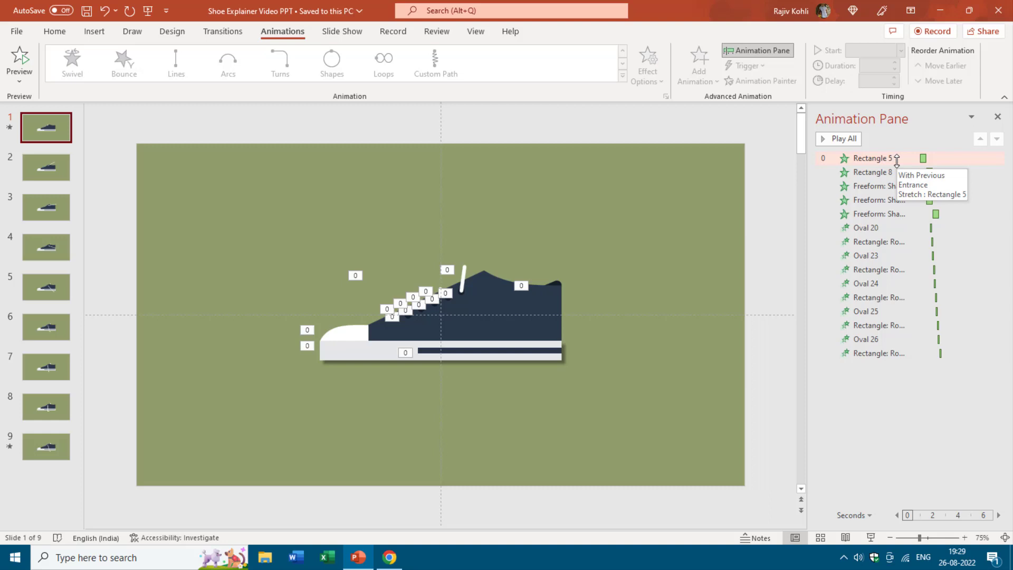
Review the shoelace positions and animations on slides 2 to 9, then return to slide 1.
left_click(46, 169)
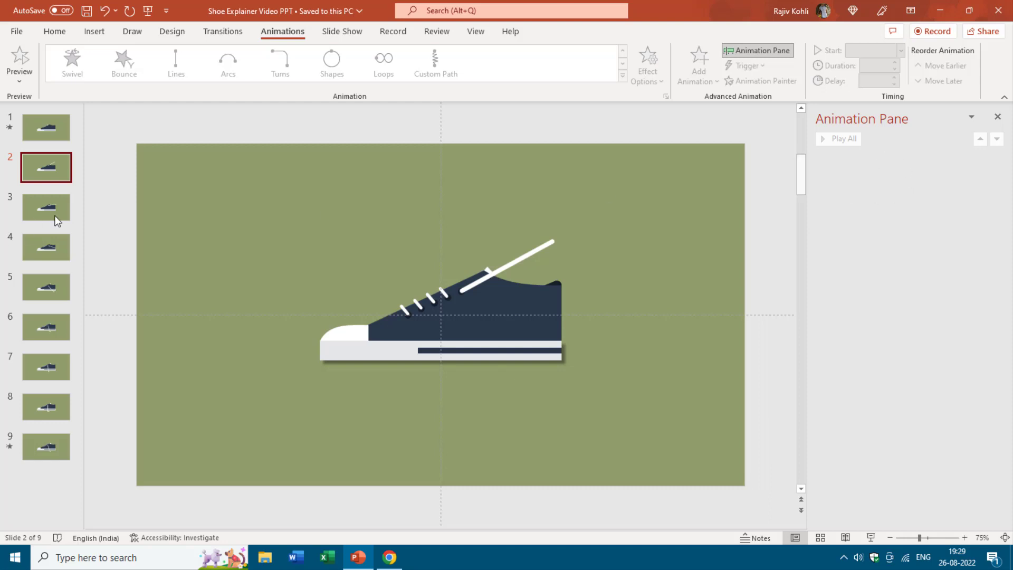
key("Down")
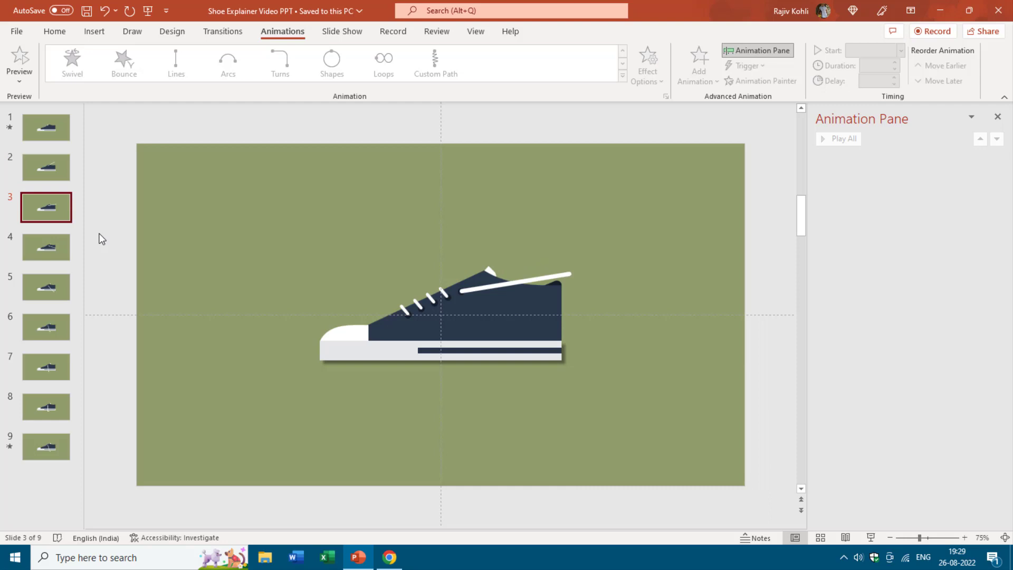
key("Down")
key("Down")
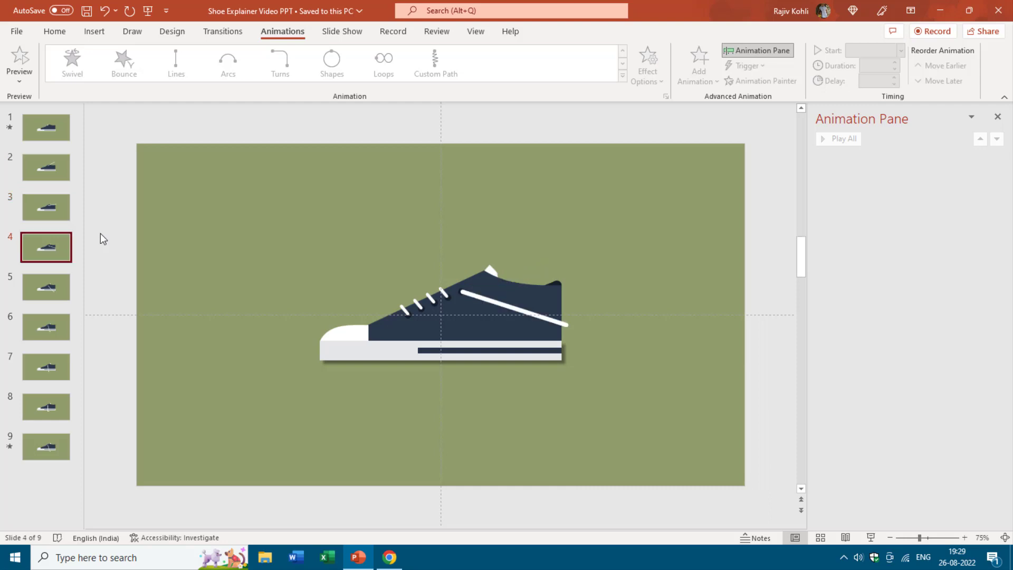
key("Down")
key("Down")
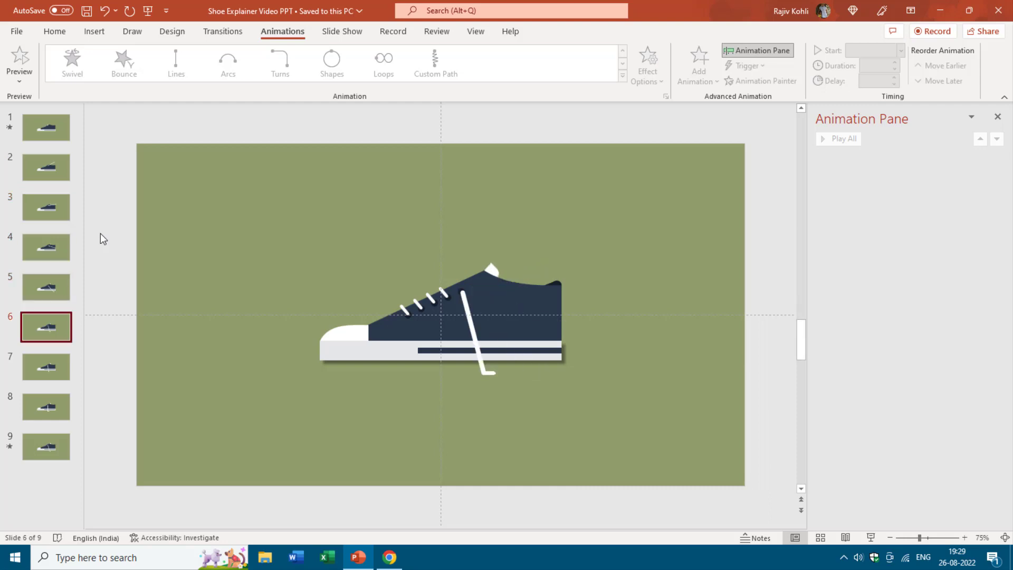
key("Down")
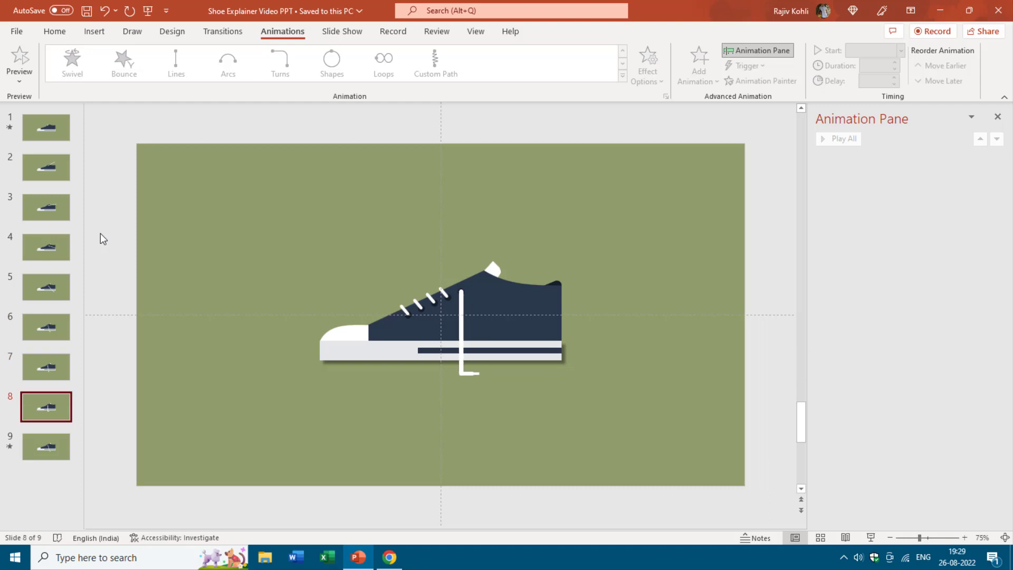
key("Down")
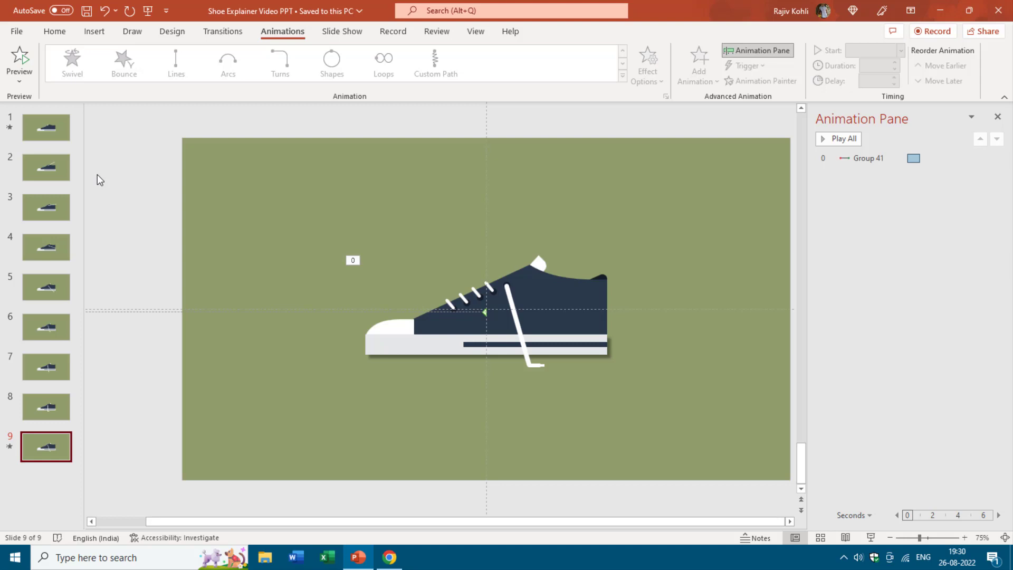
key("Home")
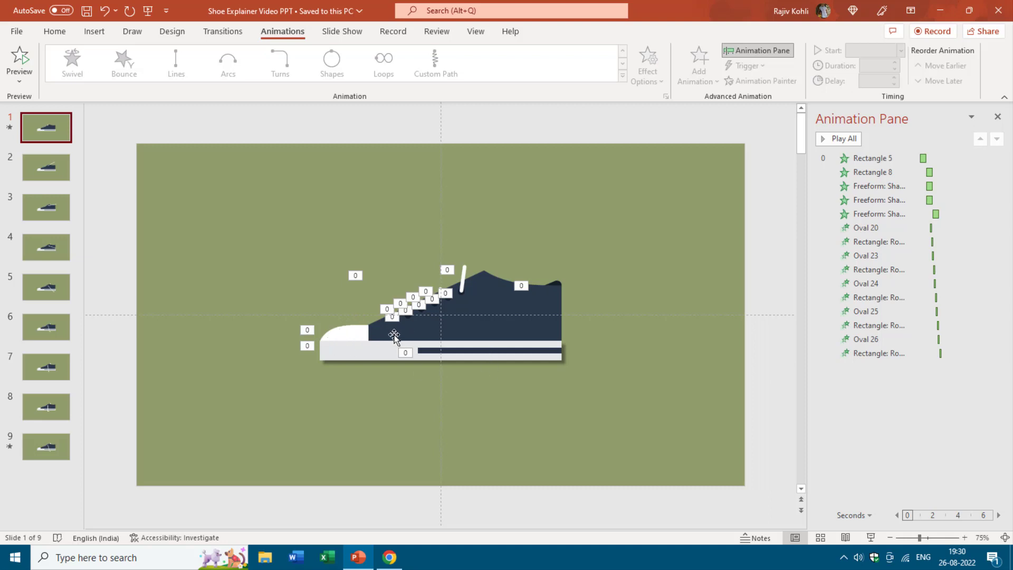
Remove the fill from all shoe shapes on slide 1 and give them a black outline.
left_click(273, 224)
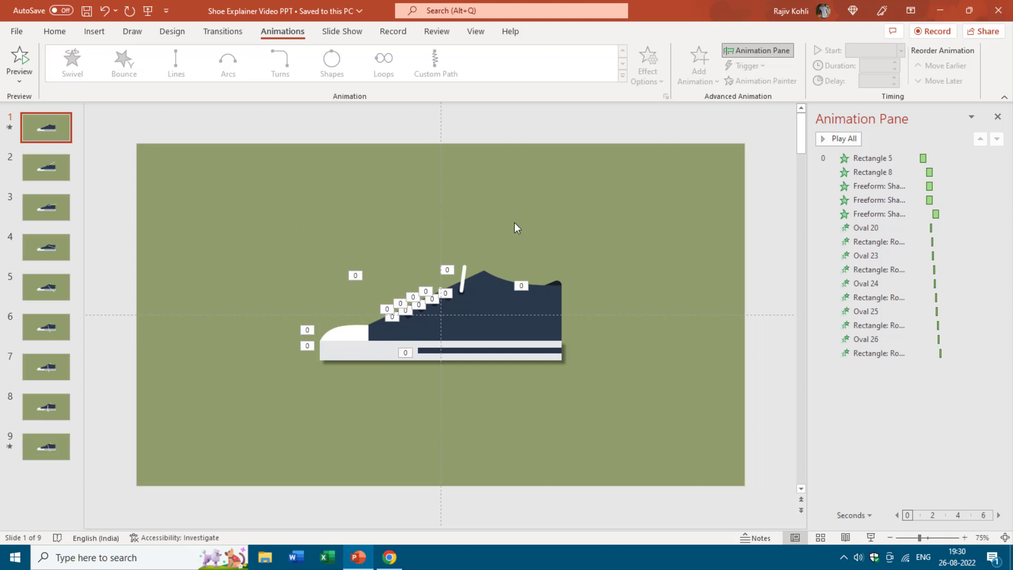
left_click(55, 32)
left_click(851, 79)
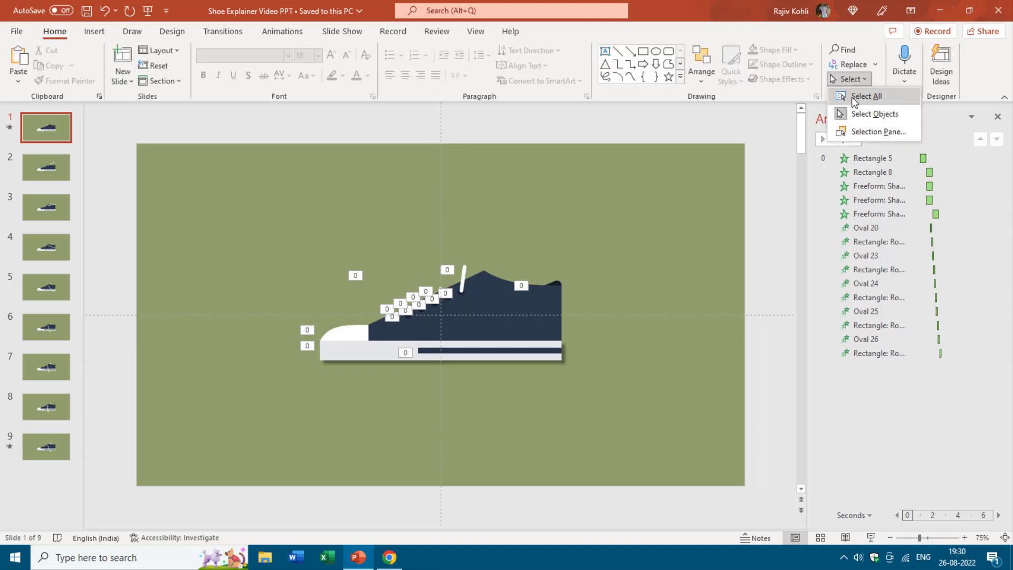
left_click(672, 190)
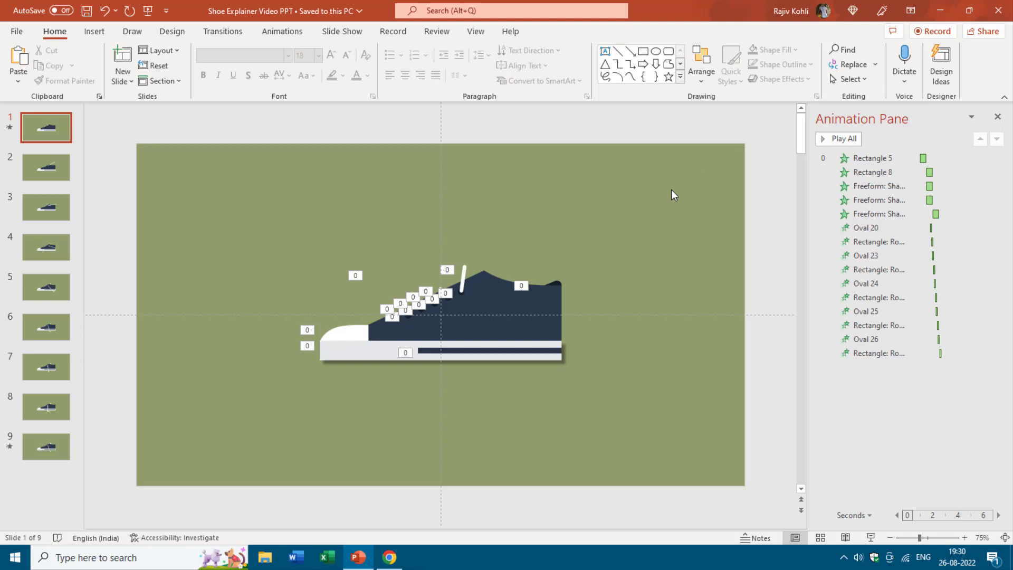
key("ctrl+a")
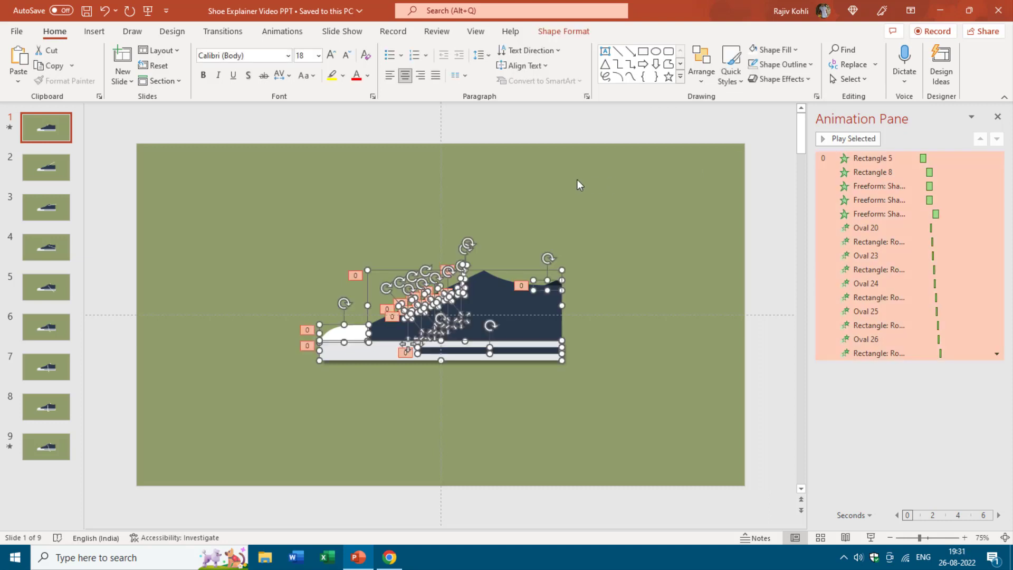
left_click(569, 33)
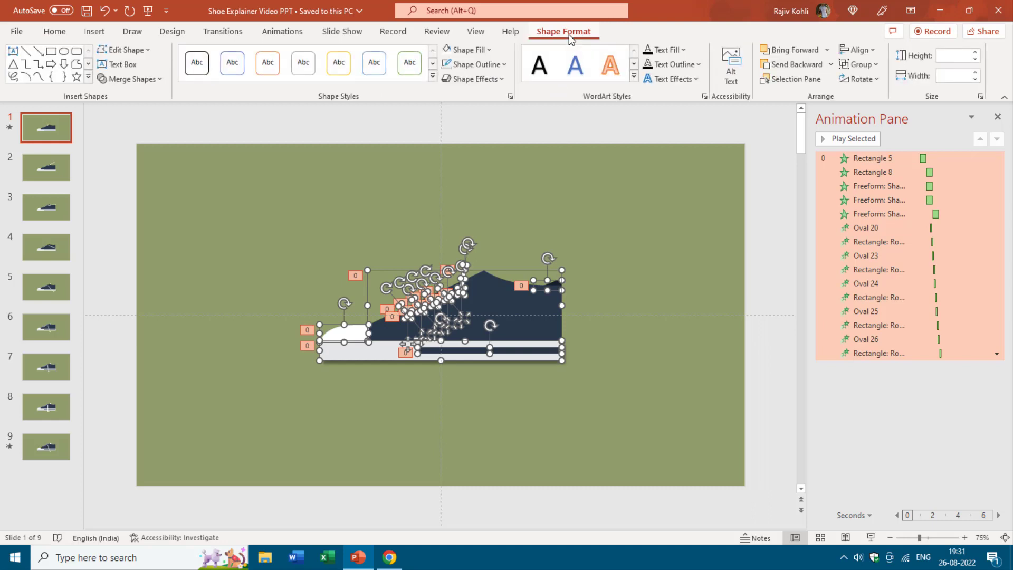
left_click(478, 47)
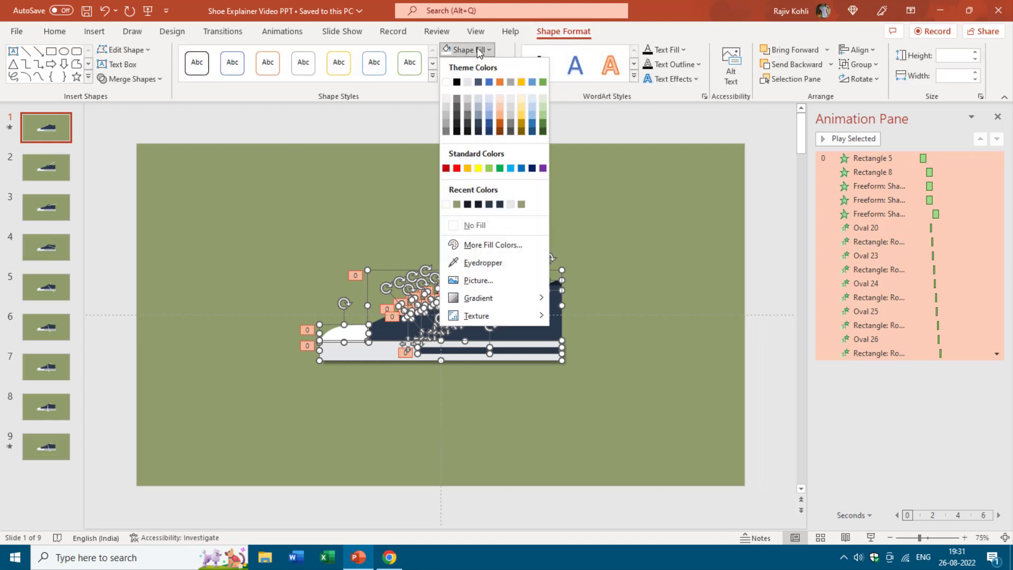
left_click(474, 225)
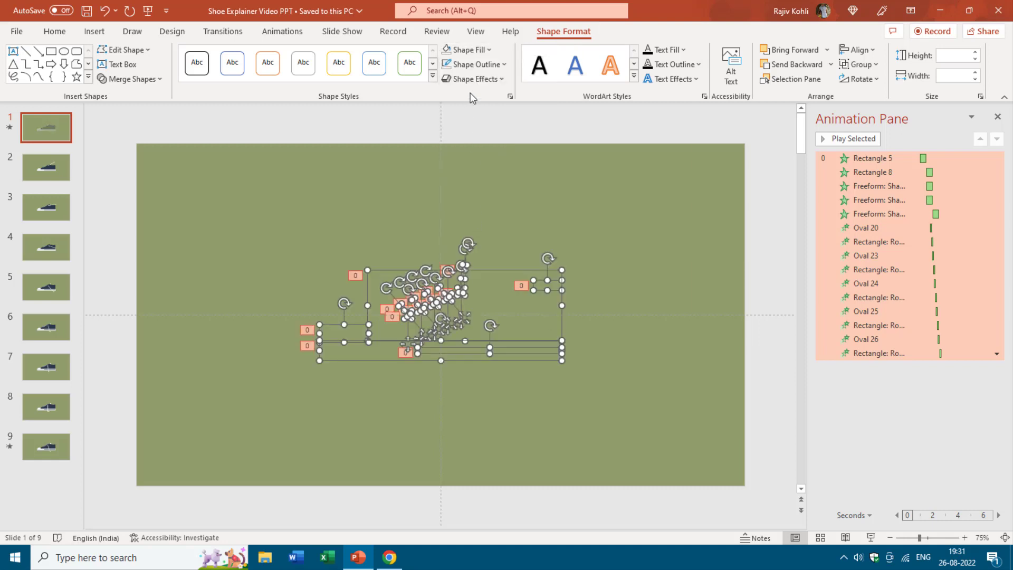
left_click(482, 67)
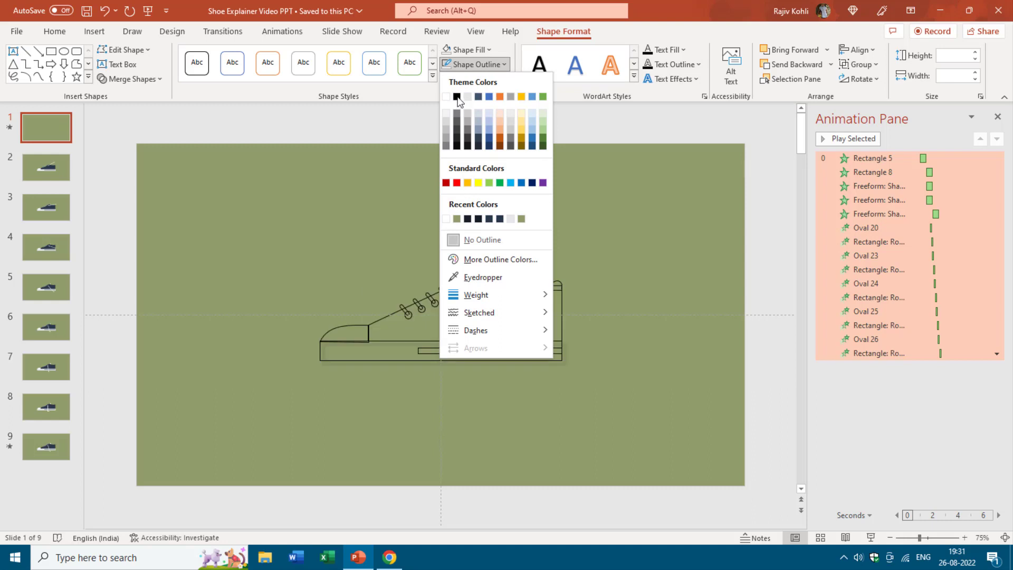
left_click(458, 97)
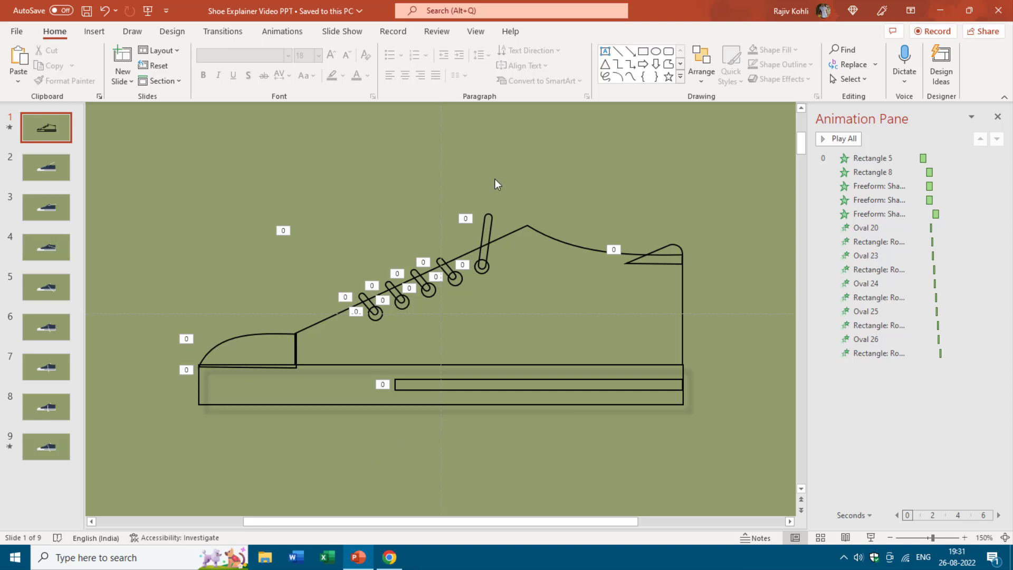
Examine the shoe's component shapes in the Selection Pane, locating the entry for the lace nearest the toe.
left_click(740, 151)
left_click(850, 79)
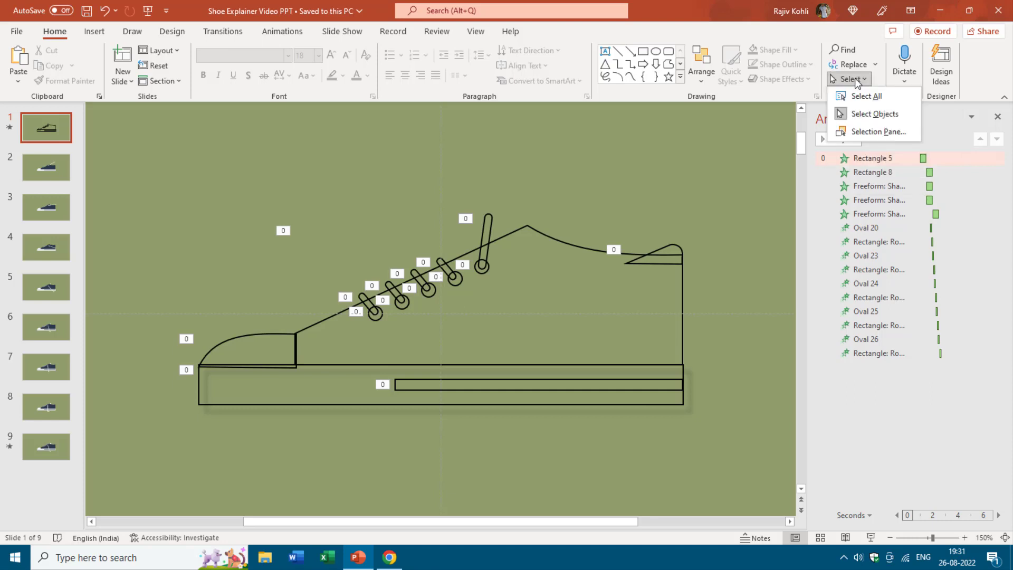
left_click(859, 132)
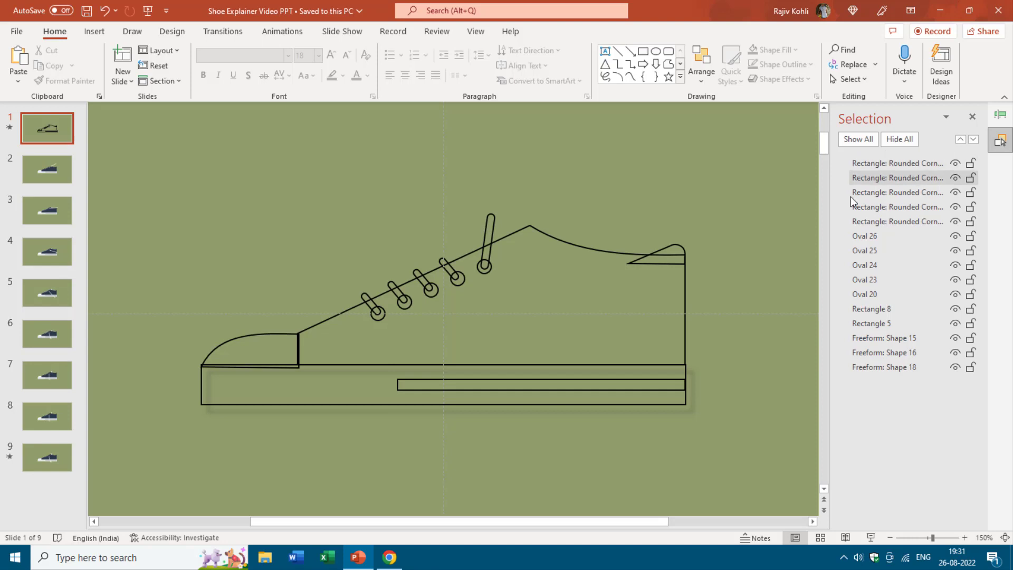
left_click_drag(832, 197, 785, 198)
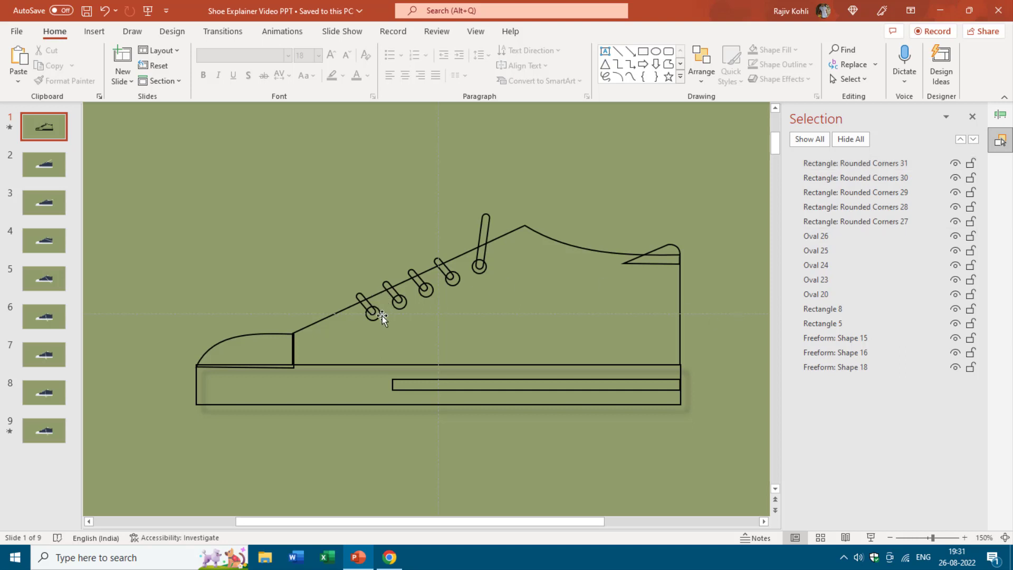
left_click(362, 298)
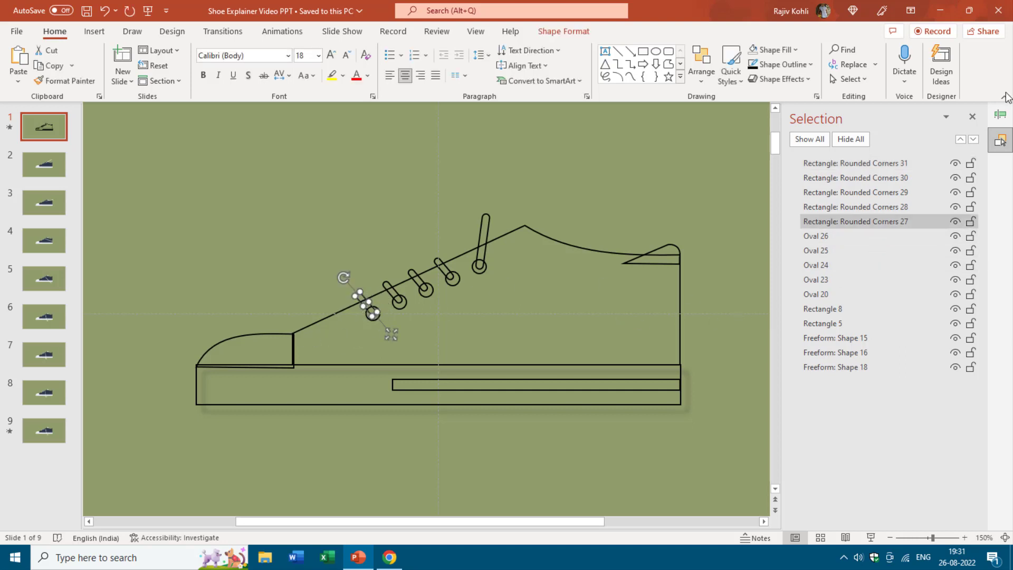
left_click(972, 117)
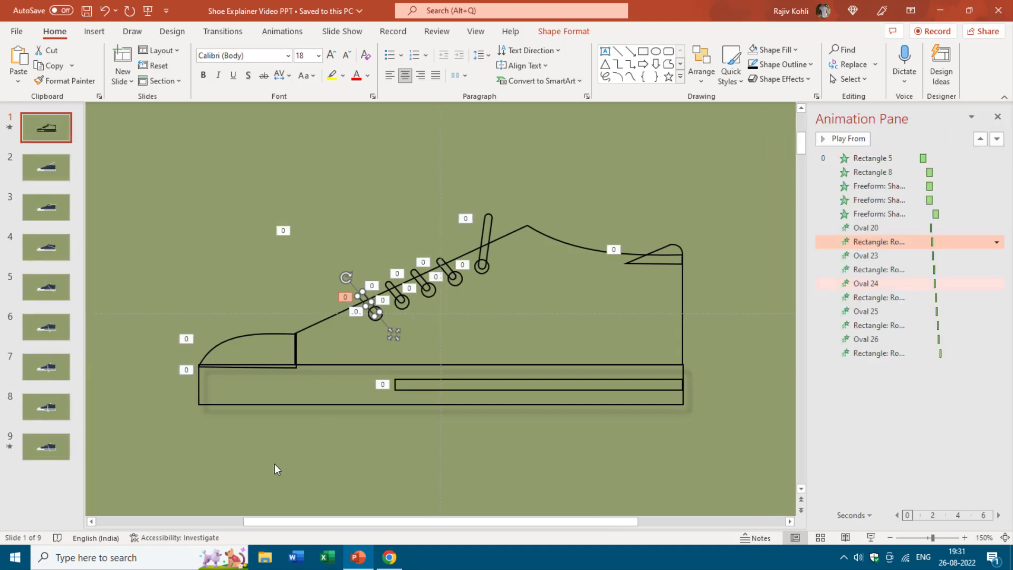
Draw a rectangle about 13.5 cm wide and 1 cm high below the shoe, matching the sole's width.
left_click(94, 31)
left_click(208, 86)
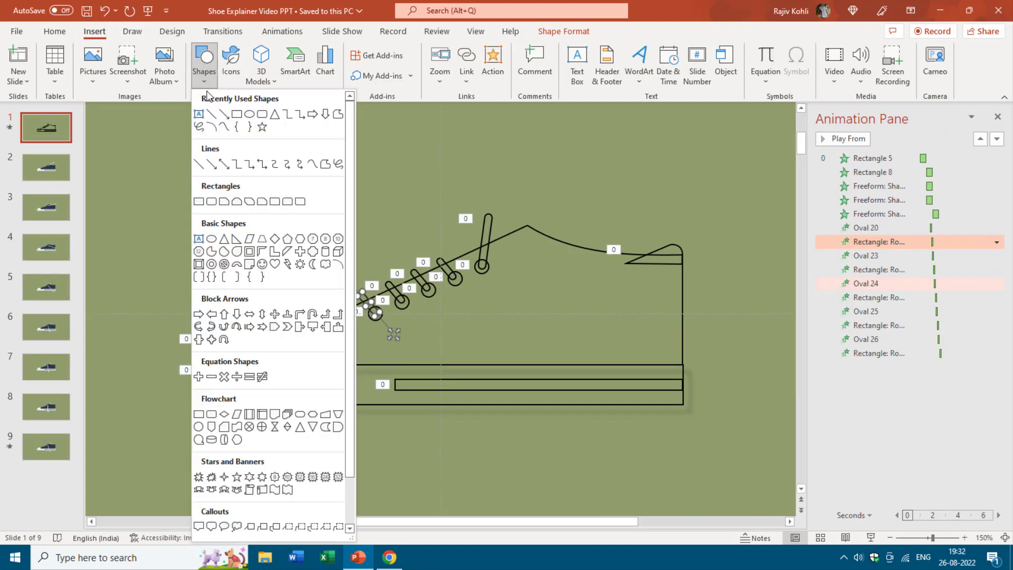
left_click(236, 115)
left_click_drag(198, 439, 683, 476)
Draw a thin rectangle about 6.75 cm wide and 0.4 cm high over the right half of the blue sole rectangle.
left_click(93, 32)
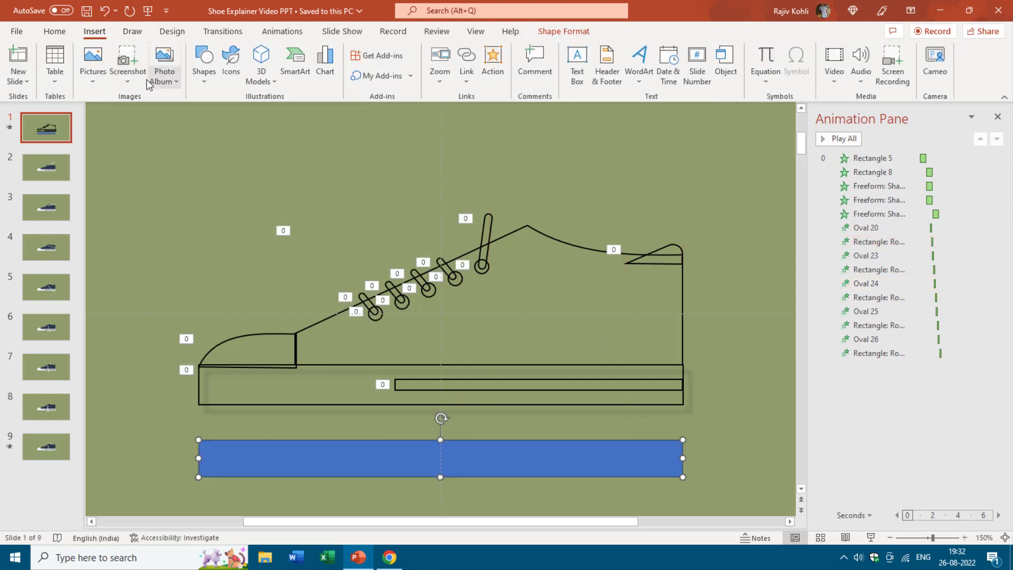
left_click(203, 64)
left_click(237, 114)
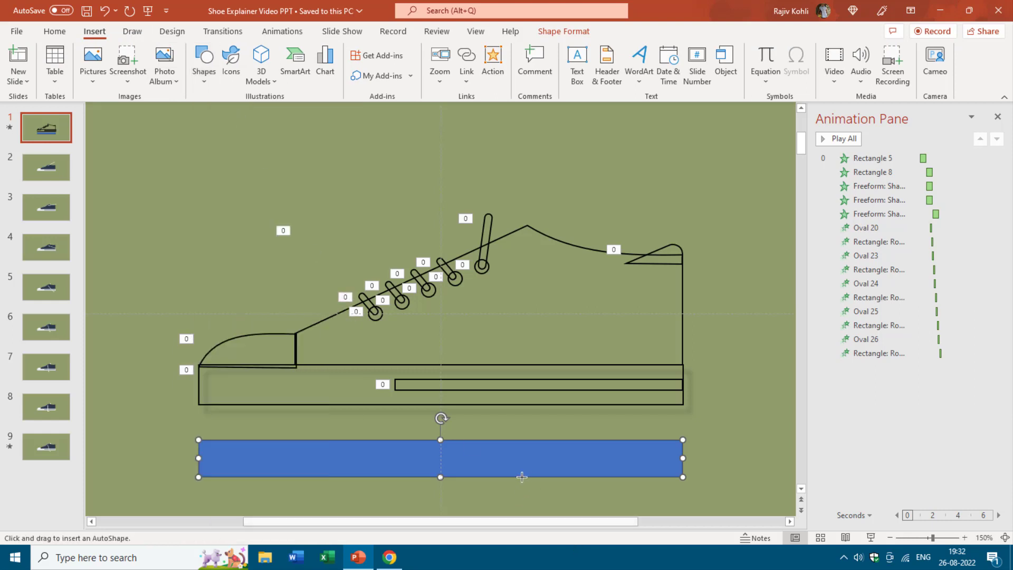
left_click_drag(440, 446, 682, 459)
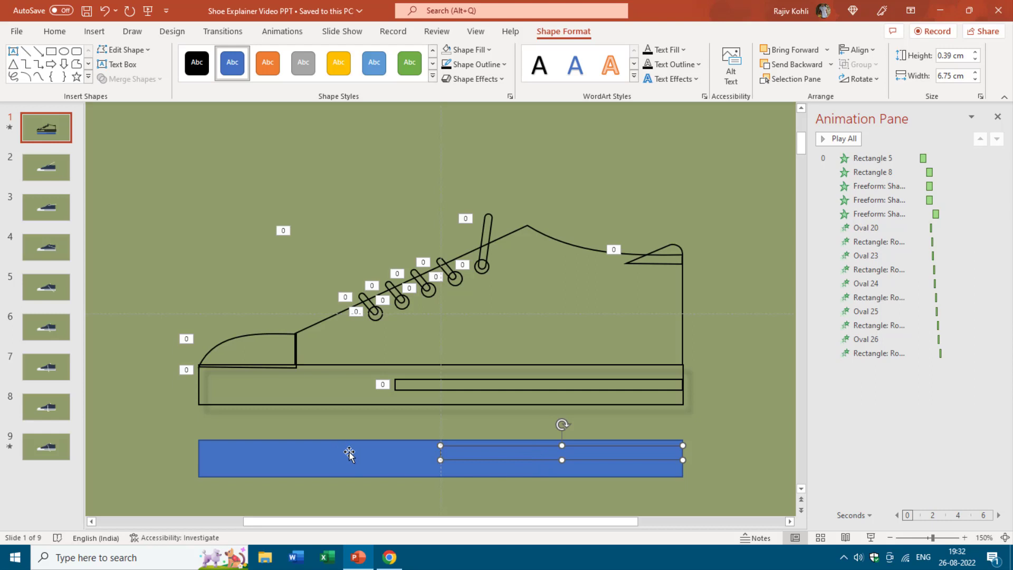
Align the blue sole rectangle and the thin stripe rectangle to each other's middle.
left_click(319, 452)
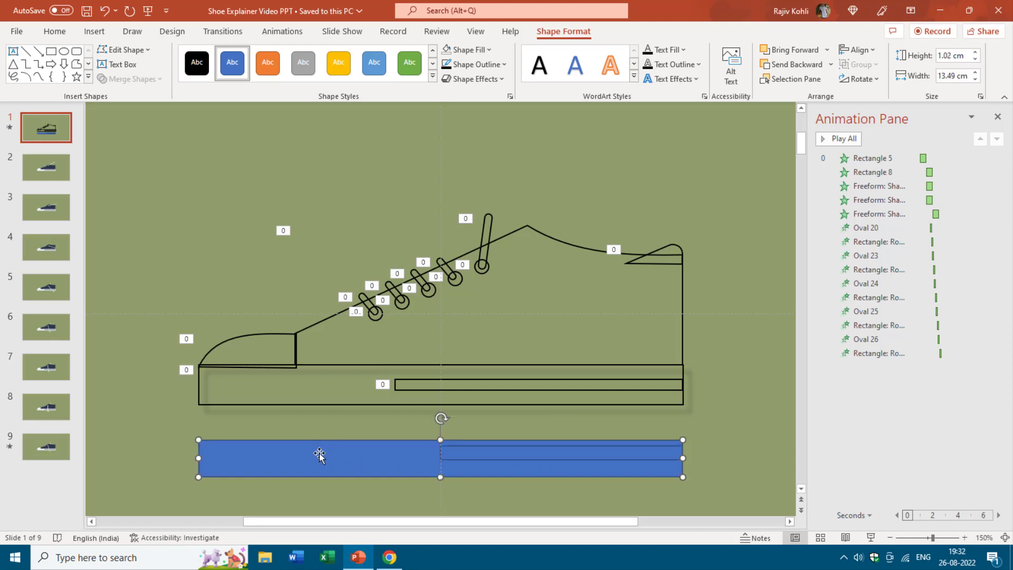
left_click(472, 457, "shift")
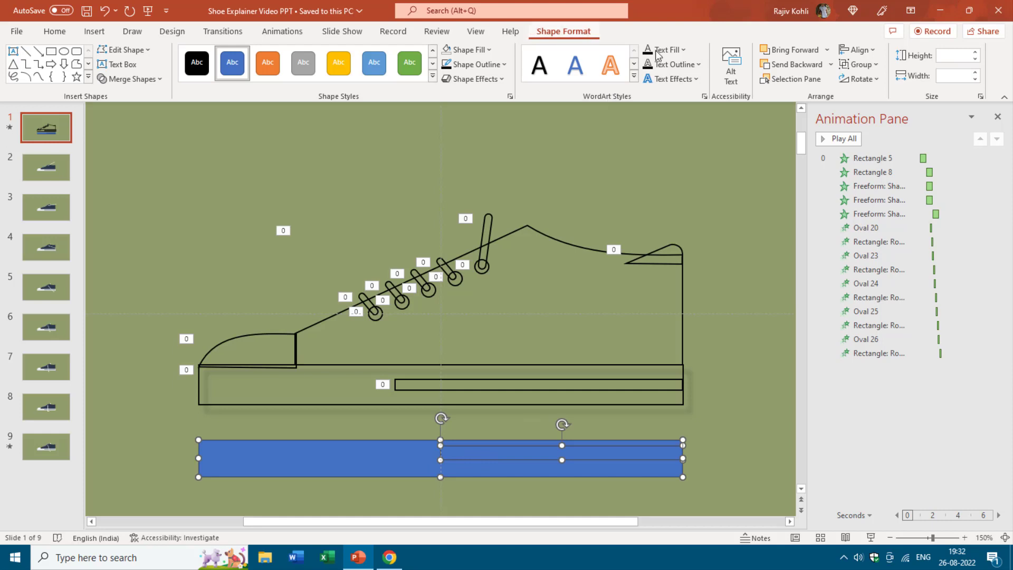
left_click(858, 50)
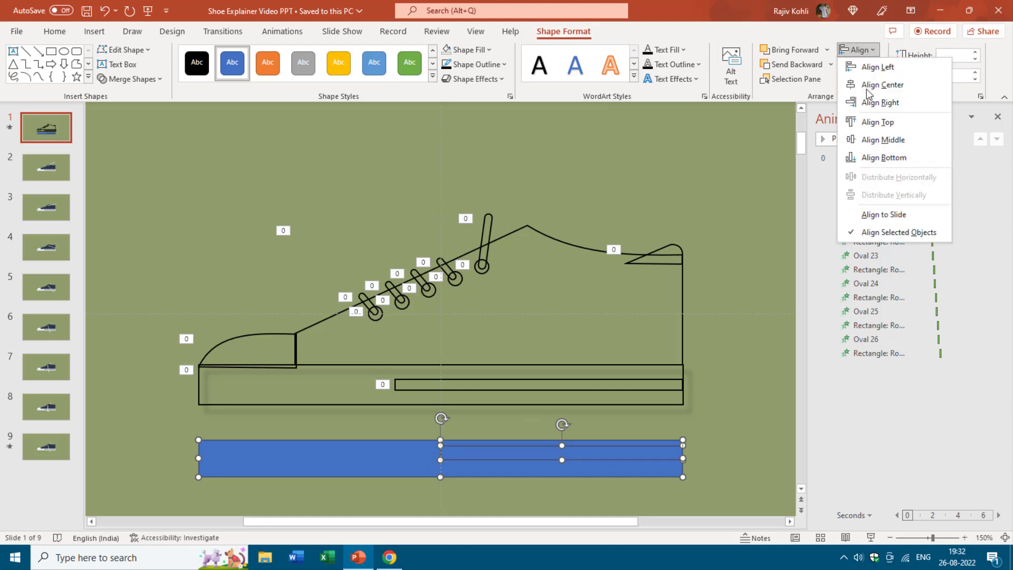
left_click(867, 141)
left_click(268, 334)
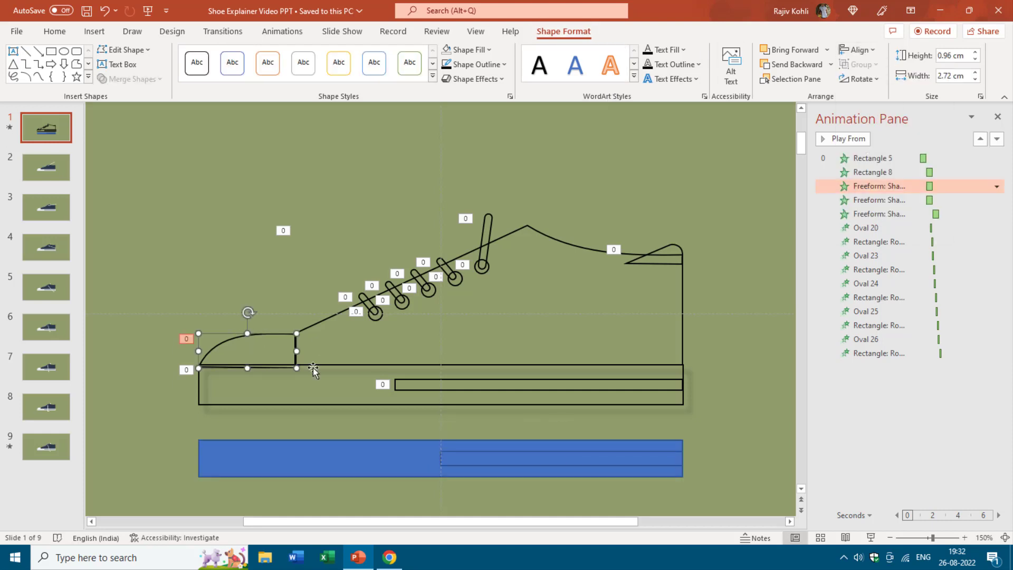
left_click(94, 33)
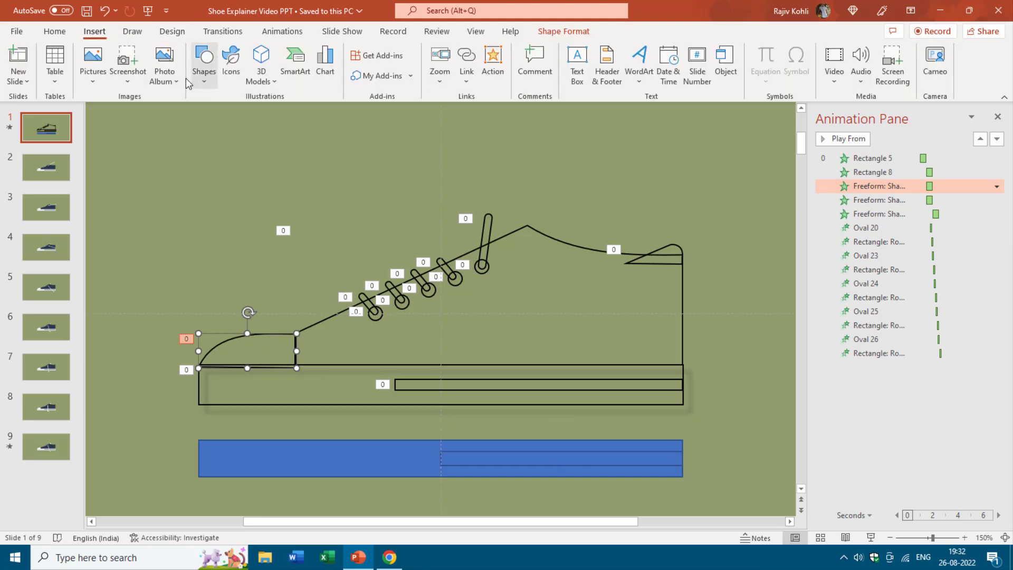
left_click(206, 77)
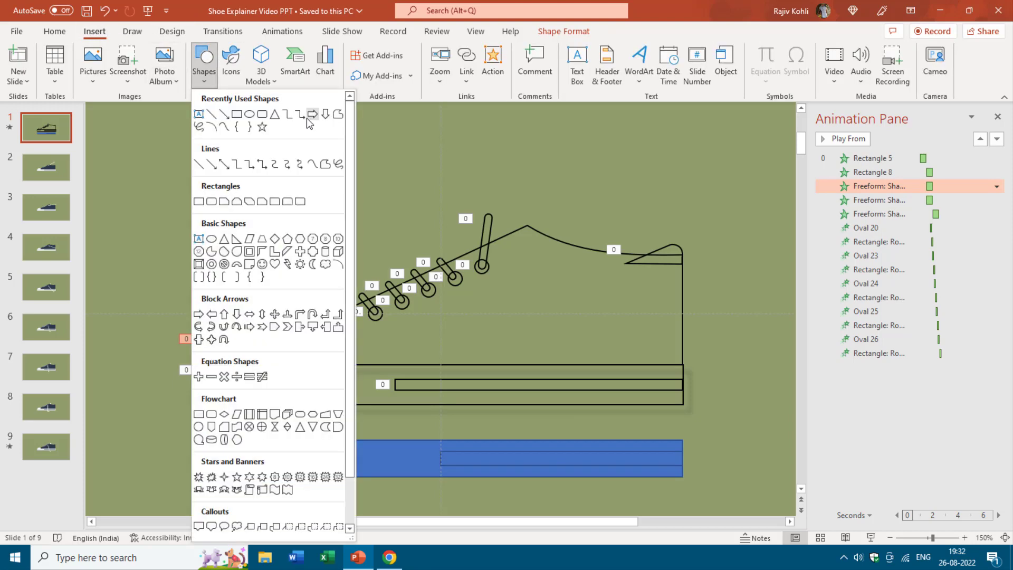
left_click(336, 121)
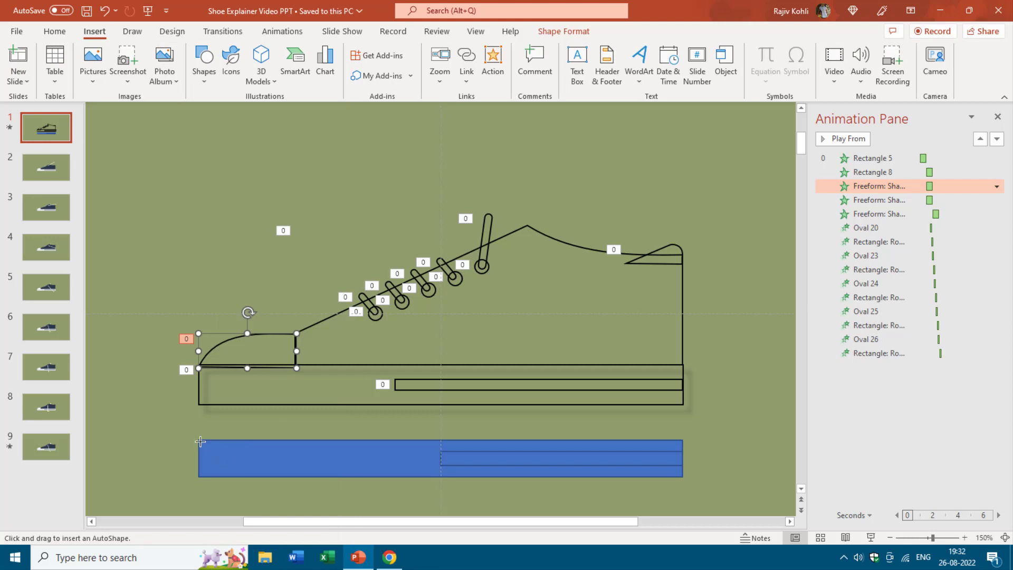
mouse_move(200, 441)
left_mouse_down()
mouse_move(289, 399)
mouse_move(291, 425)
left_mouse_up()
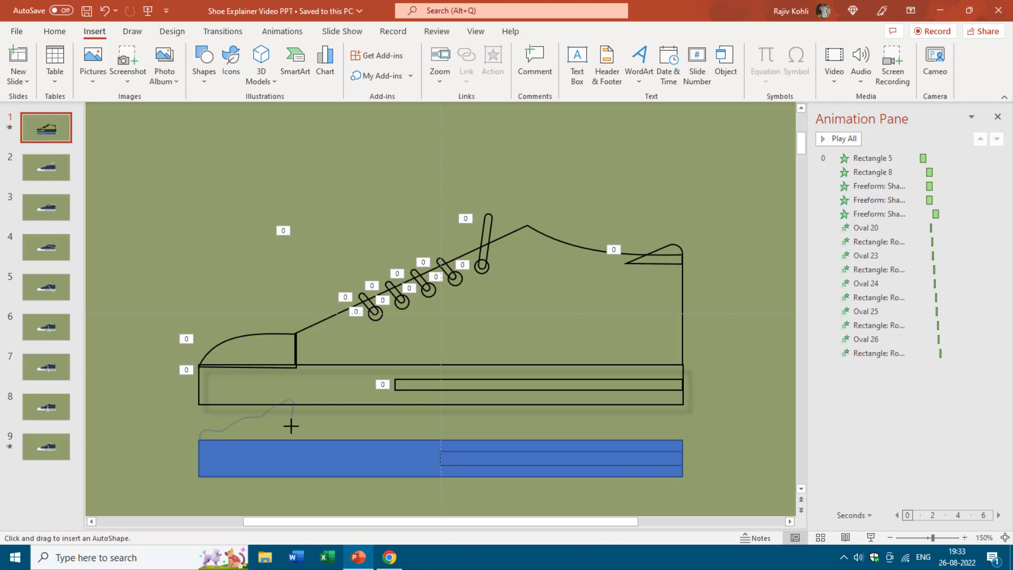
left_click_drag(291, 425, 292, 425)
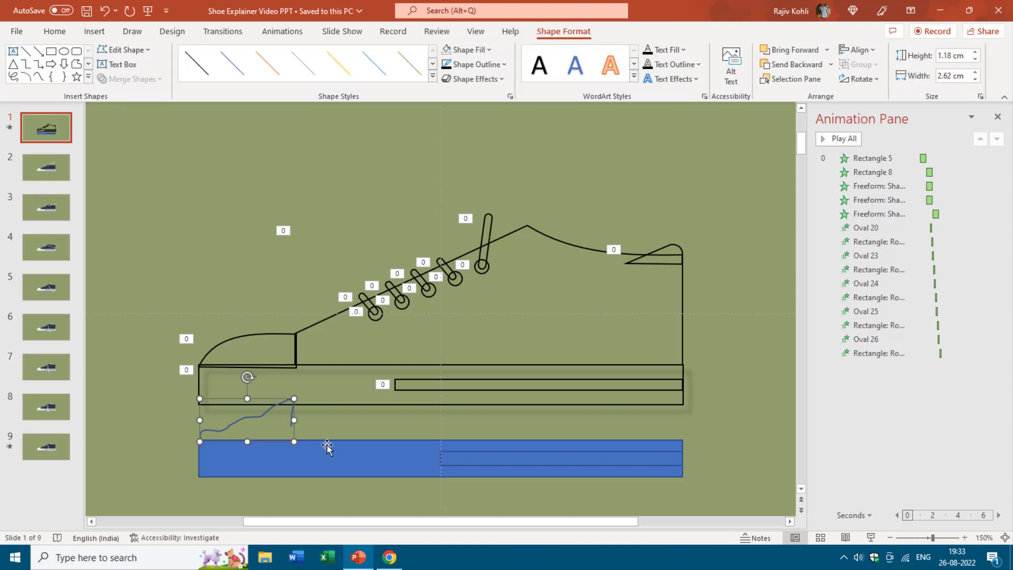
key("Delete")
Draw a four-sided freeform toe cap about 2.7 cm wide and 1.15 cm high with a slanted front above the blue sole's front end.
left_click(94, 31)
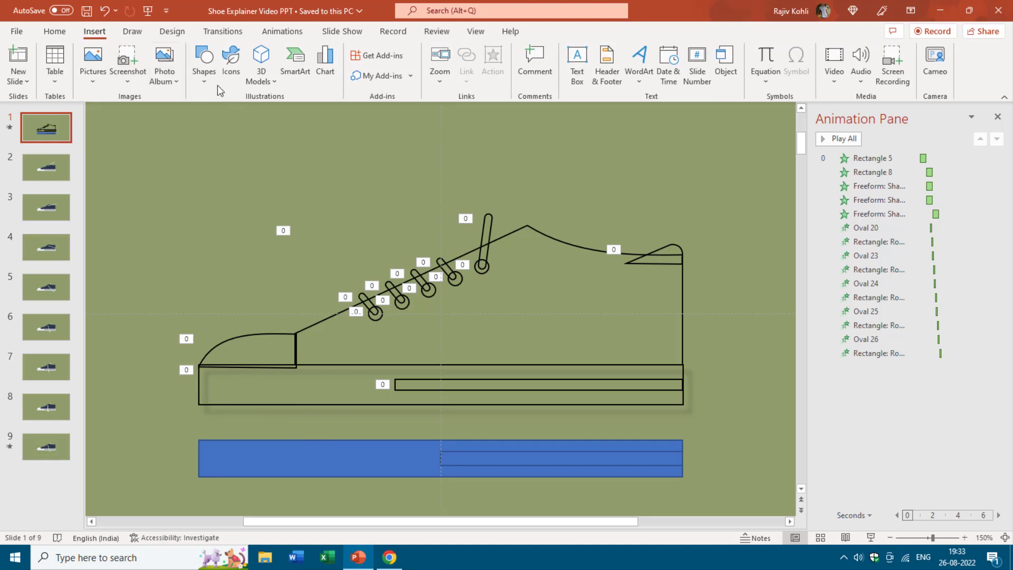
left_click(206, 76)
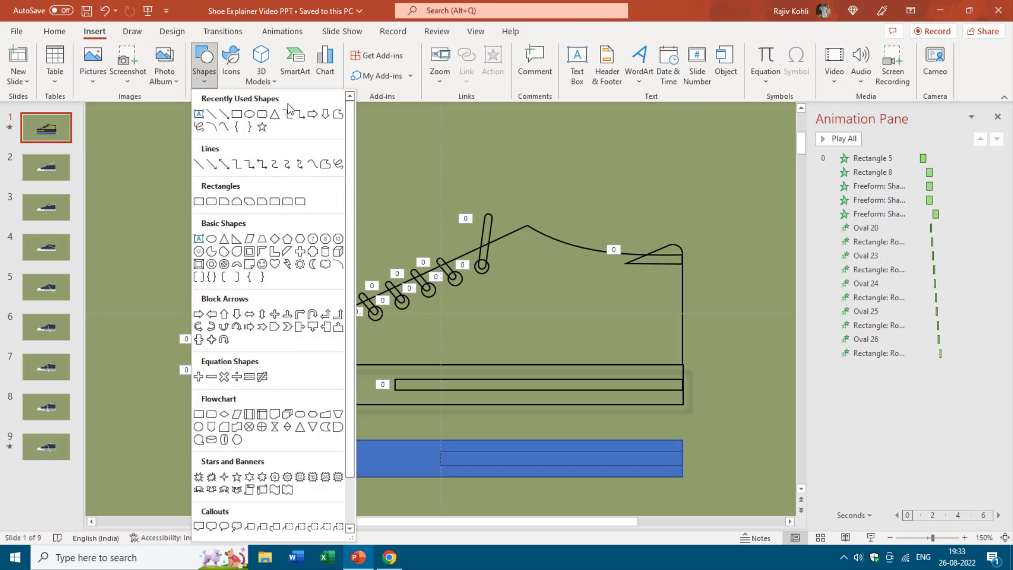
left_click(338, 114)
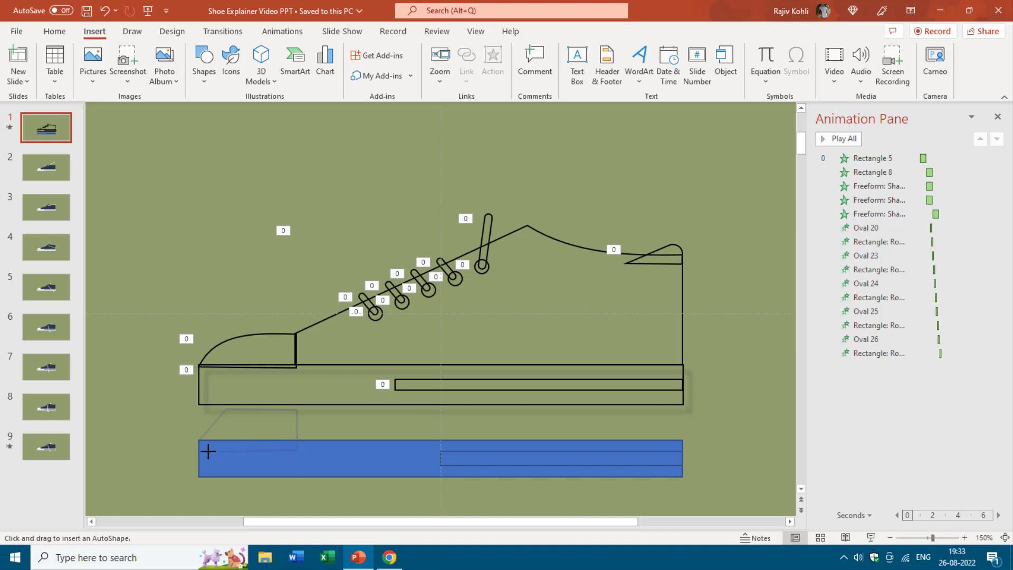
left_click_drag(204, 444, 201, 441)
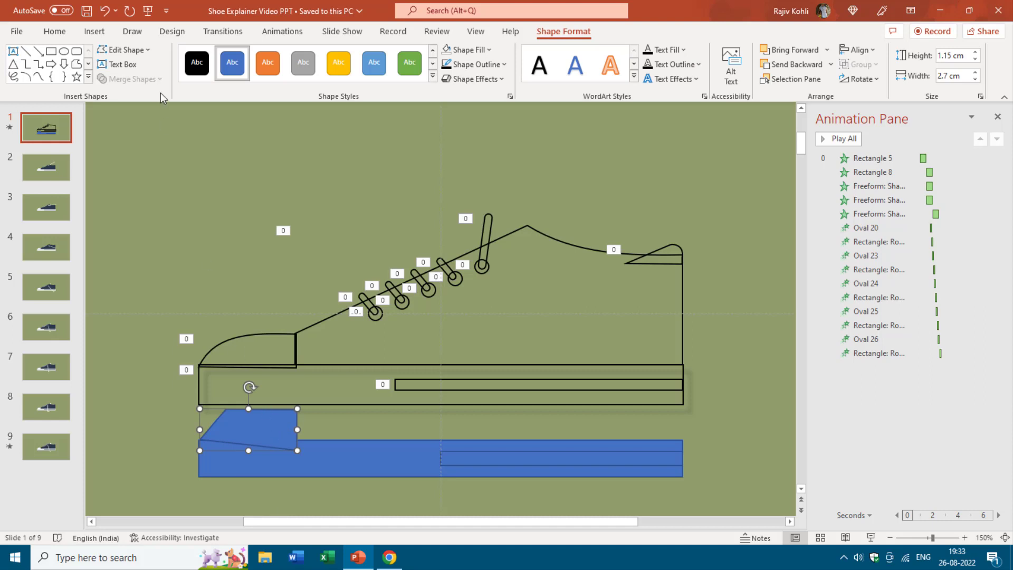
Edit the toe cap's points to round its slanted front edge and raise its lower rear corner near the sole's upper edge.
left_click(143, 50)
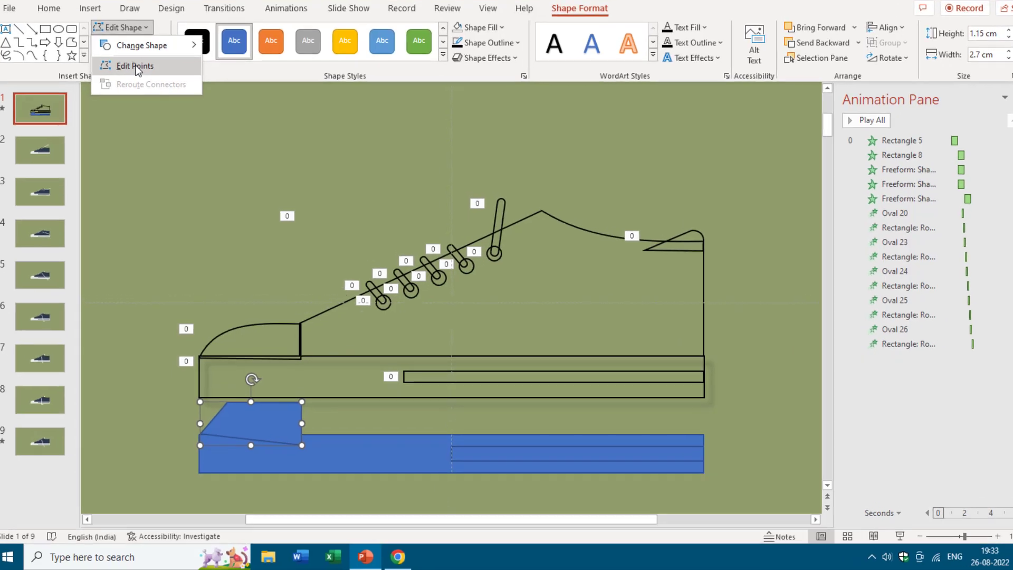
left_click(138, 87)
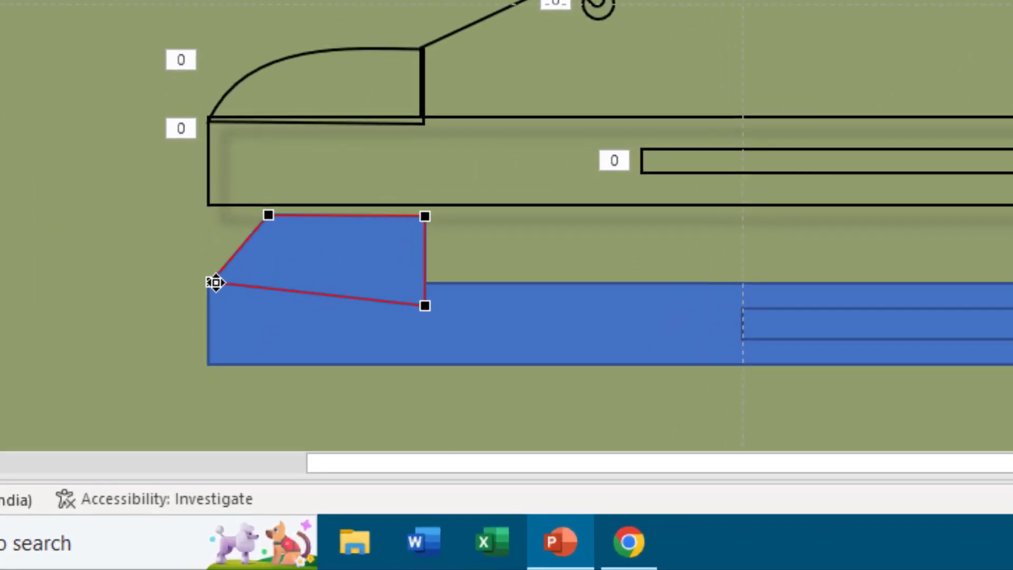
left_click_drag(215, 282, 244, 219)
left_click(268, 215)
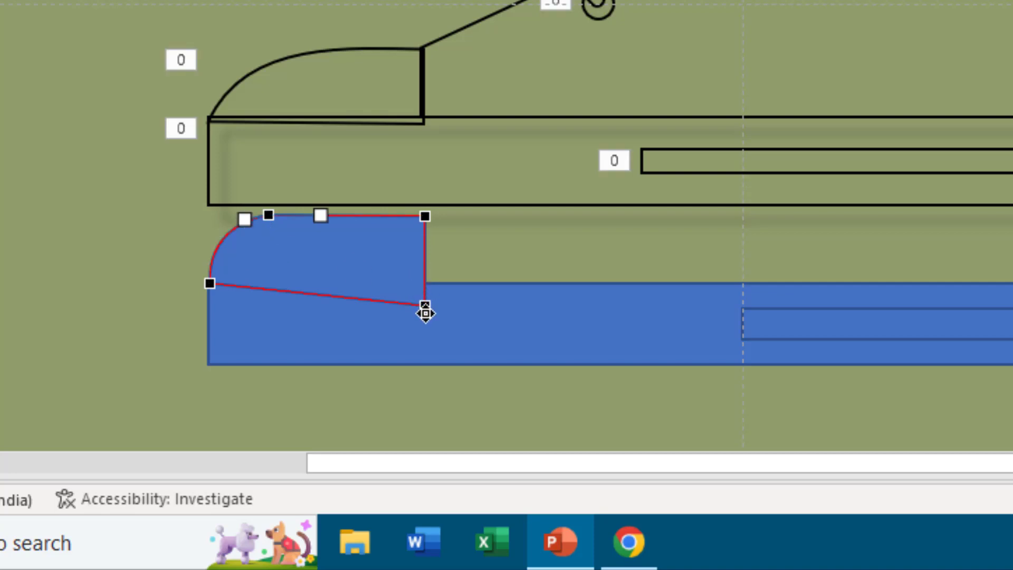
left_click_drag(425, 310, 425, 294)
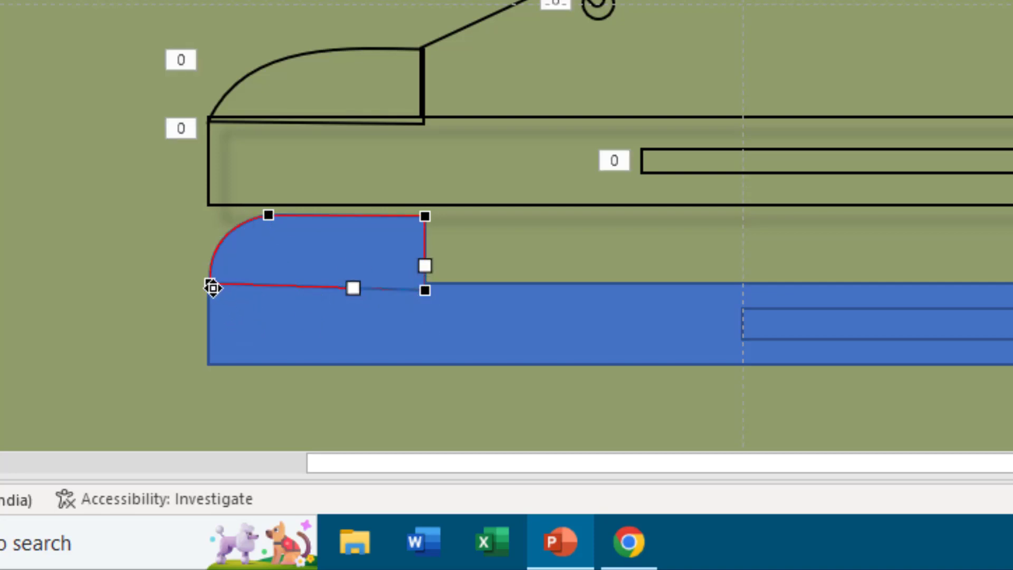
left_click(90, 217)
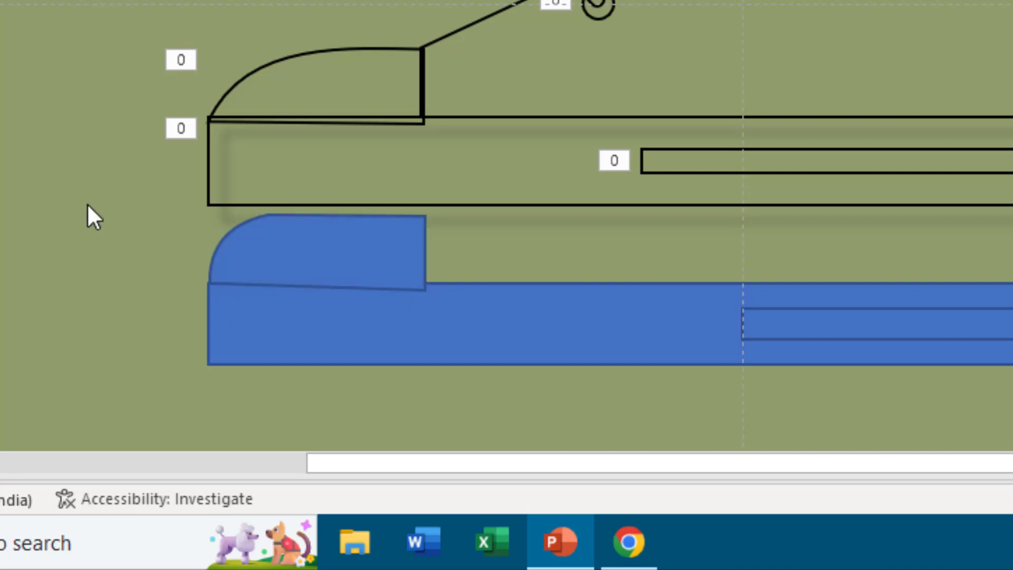
Give the toe cap a white fill without outline and send it behind the blue sole rectangle.
left_click(301, 253)
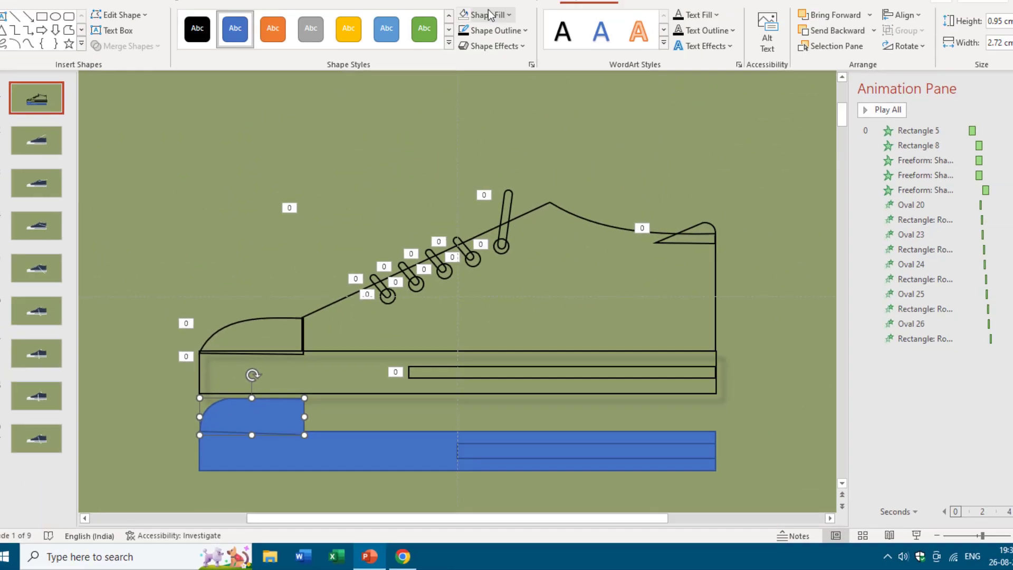
left_click(468, 50)
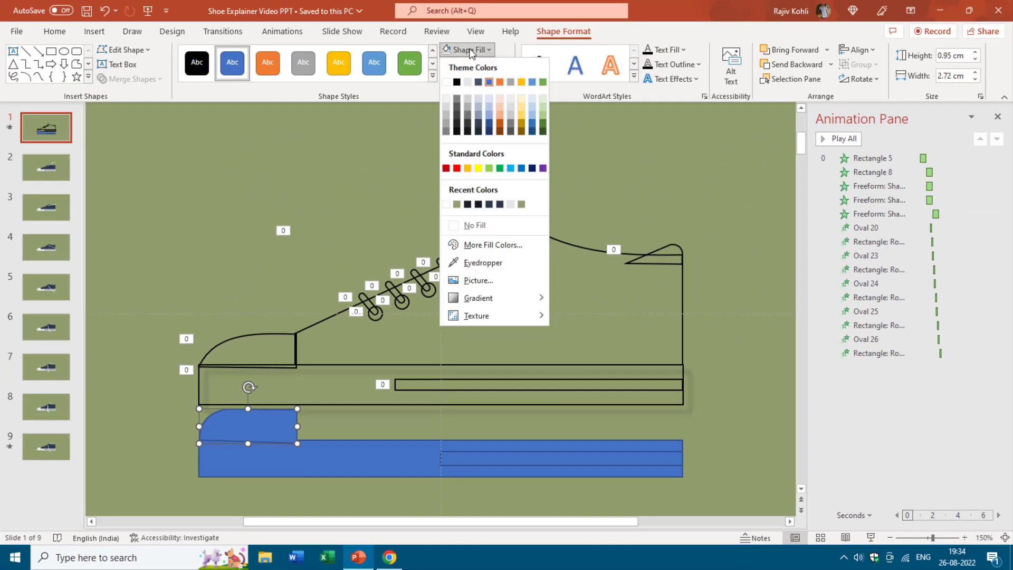
left_click(446, 82)
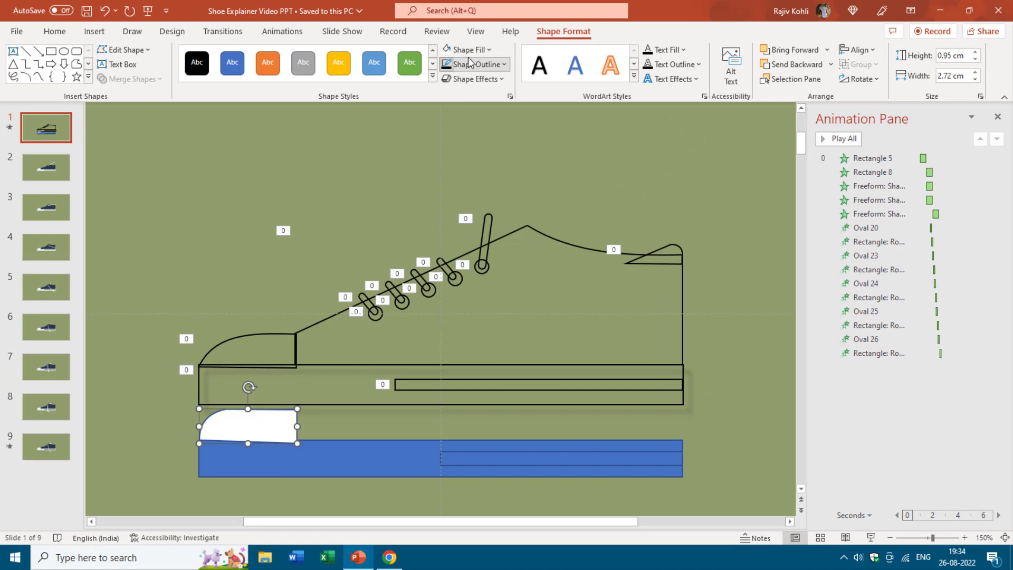
left_click(469, 62)
left_click(473, 239)
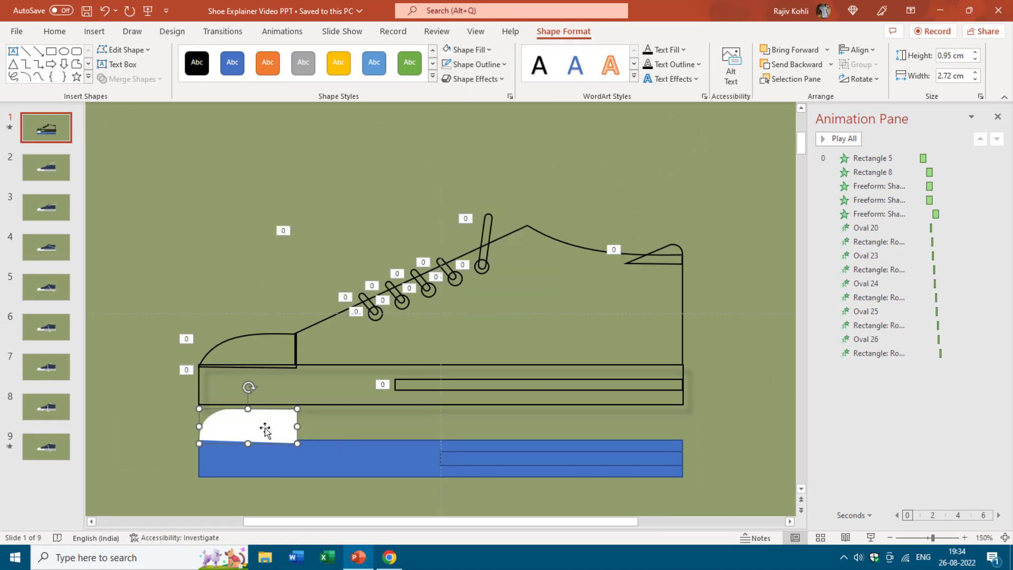
left_click(830, 65)
left_click(821, 99)
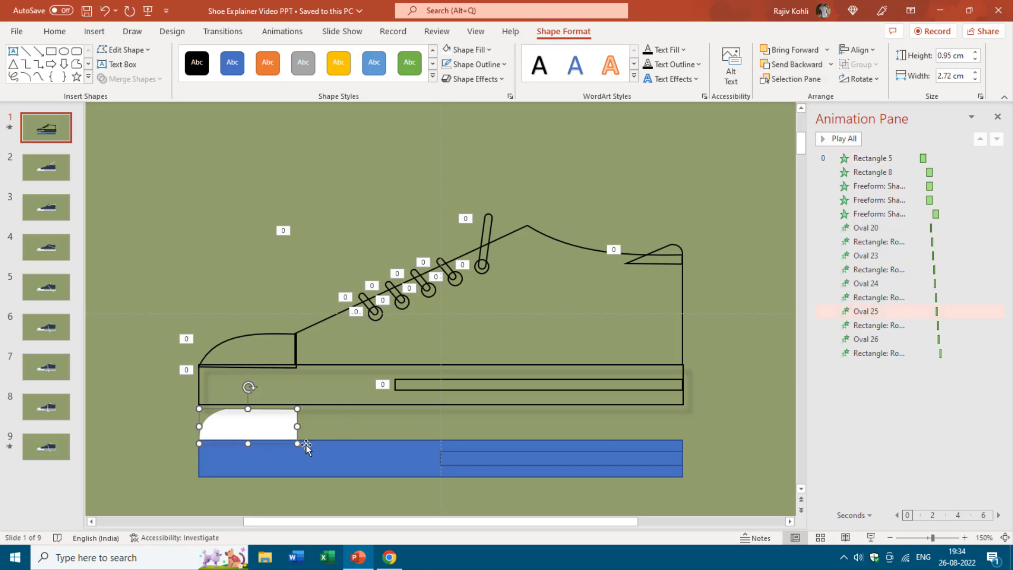
Fill the large sole rectangle with light grey and remove its outline.
left_click(334, 474)
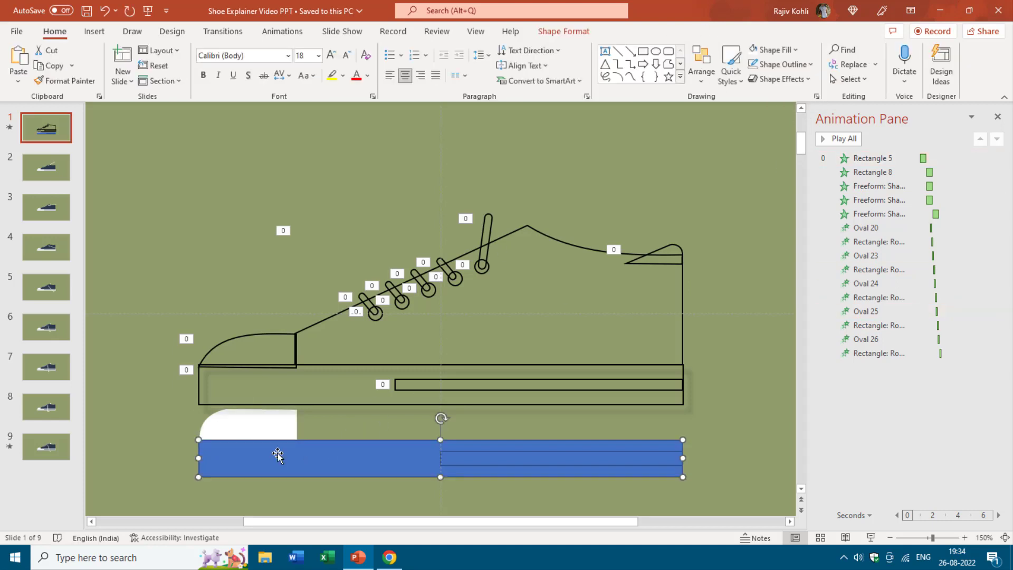
left_click(576, 31)
left_click(464, 50)
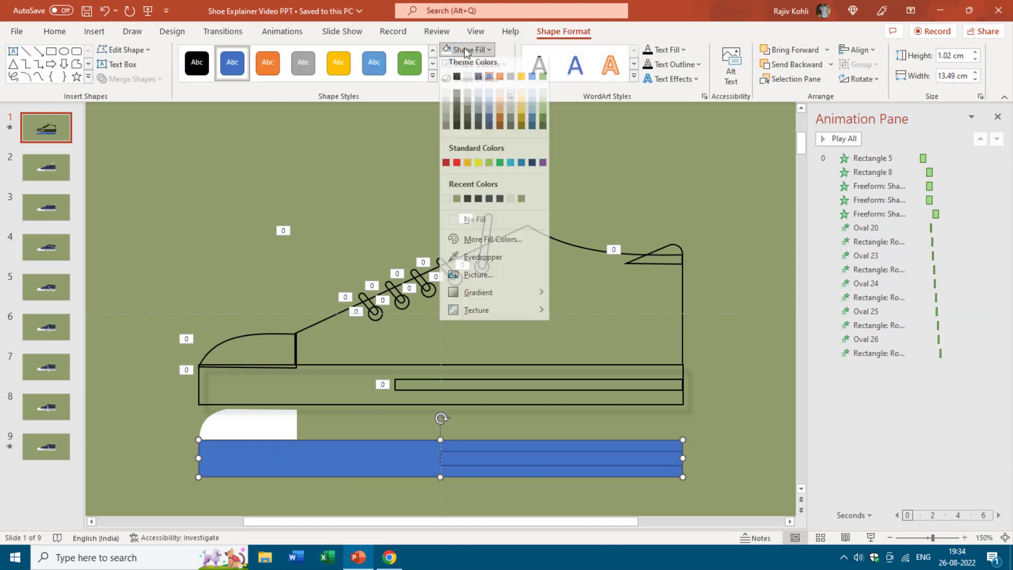
left_click(444, 104)
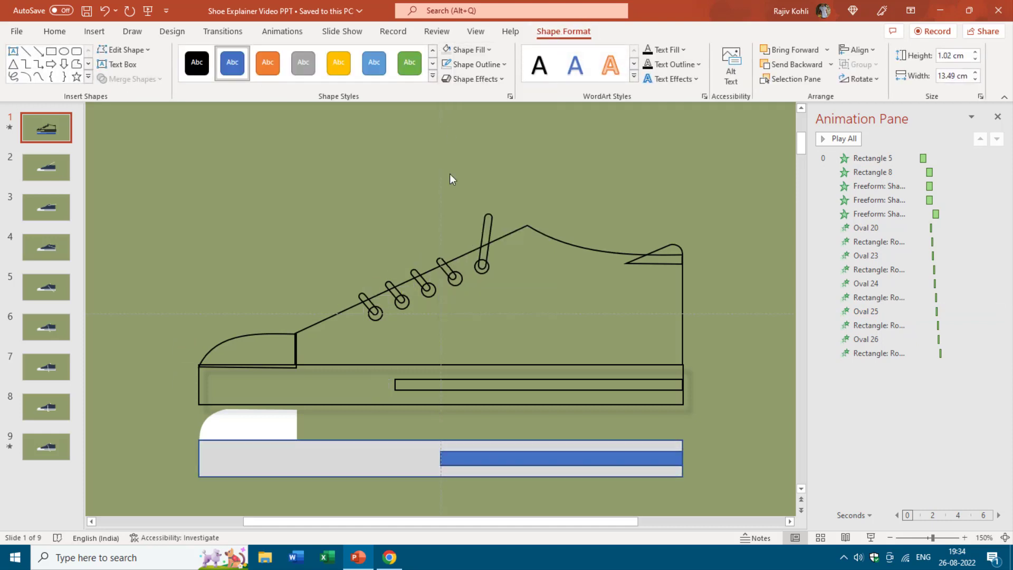
left_click(475, 64)
left_click(480, 238)
Remove the outline from the thin blue stripe on the sole.
left_click(553, 458)
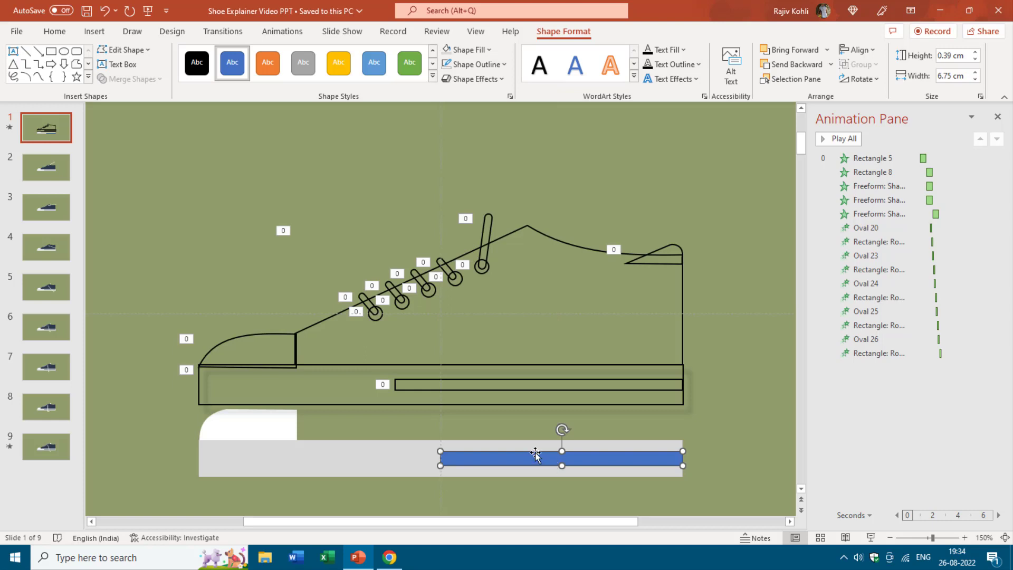
left_click(475, 64)
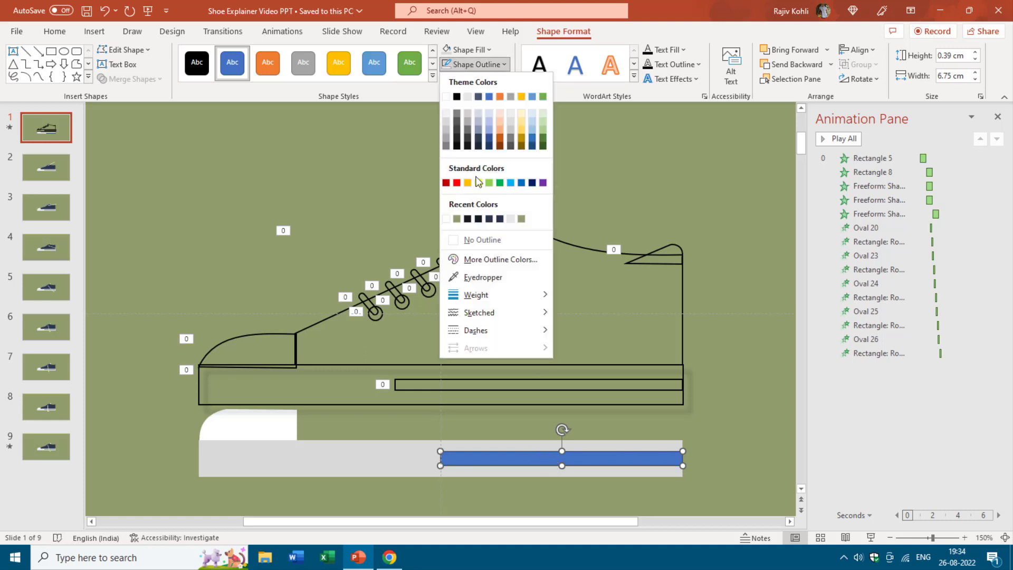
left_click(483, 235)
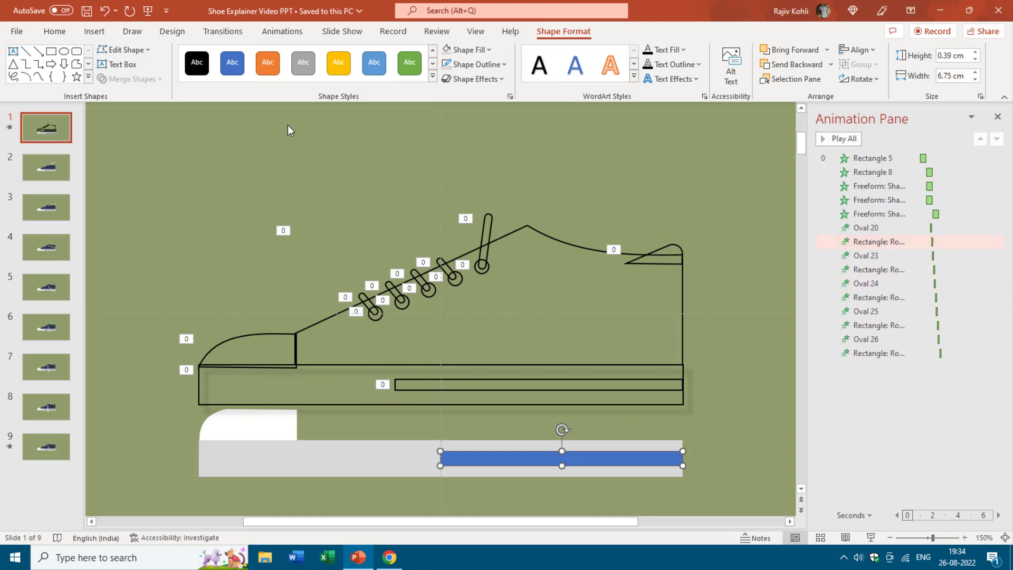
Draw a closed freeform for the shoe's upper, about 10.8 cm wide and 4.4 cm high, from the toe cap's rear edge to the heel.
left_click(94, 31)
left_click(204, 62)
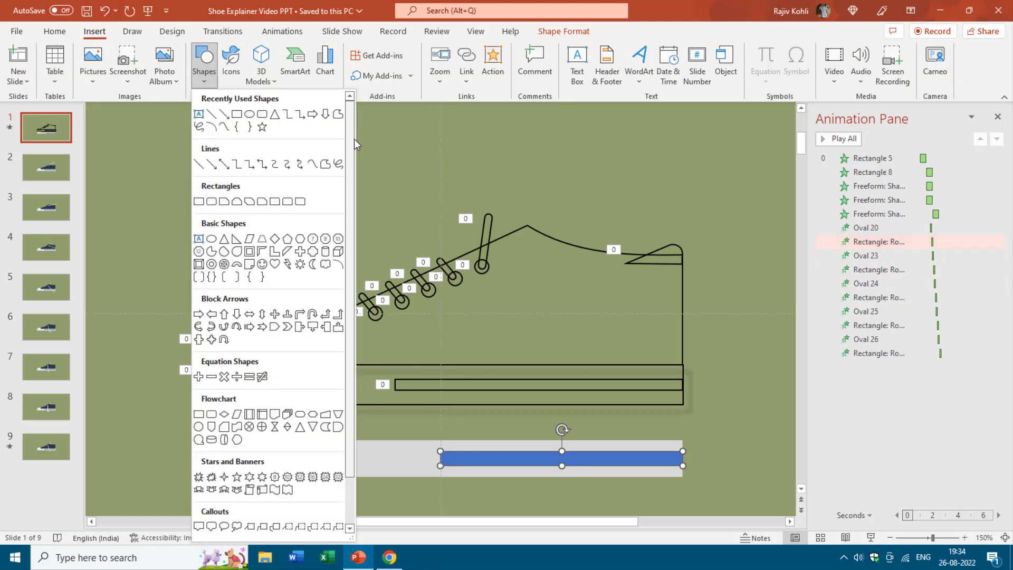
left_click(326, 165)
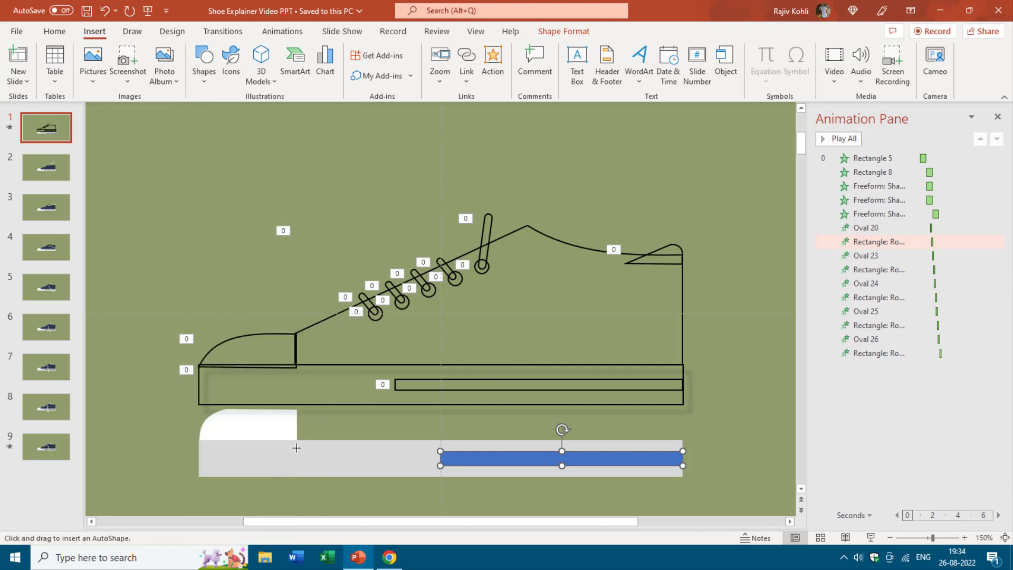
mouse_move(296, 449)
left_mouse_down()
mouse_move(482, 300)
mouse_move(523, 291)
left_mouse_up()
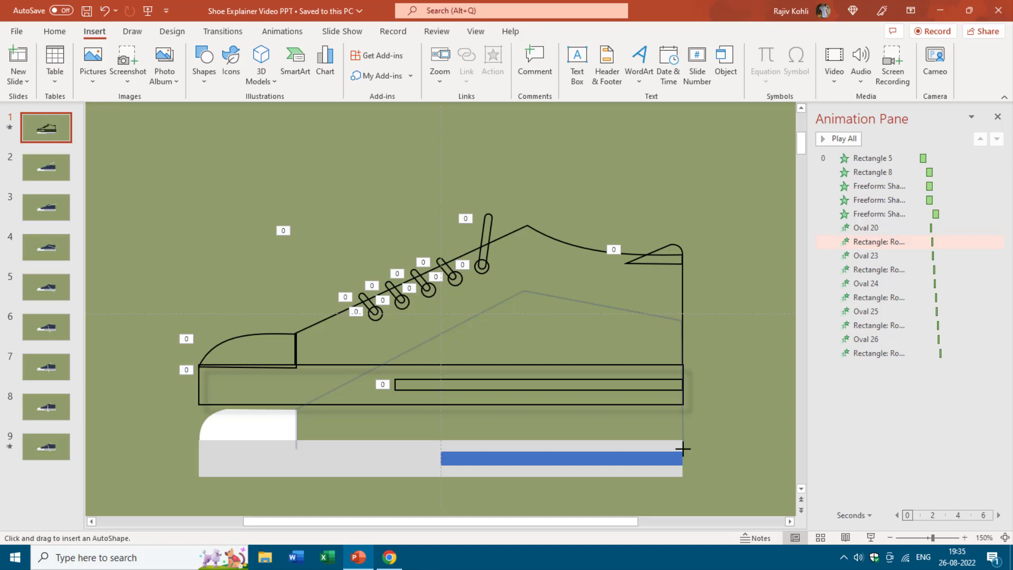
left_click(678, 448)
left_click(295, 450)
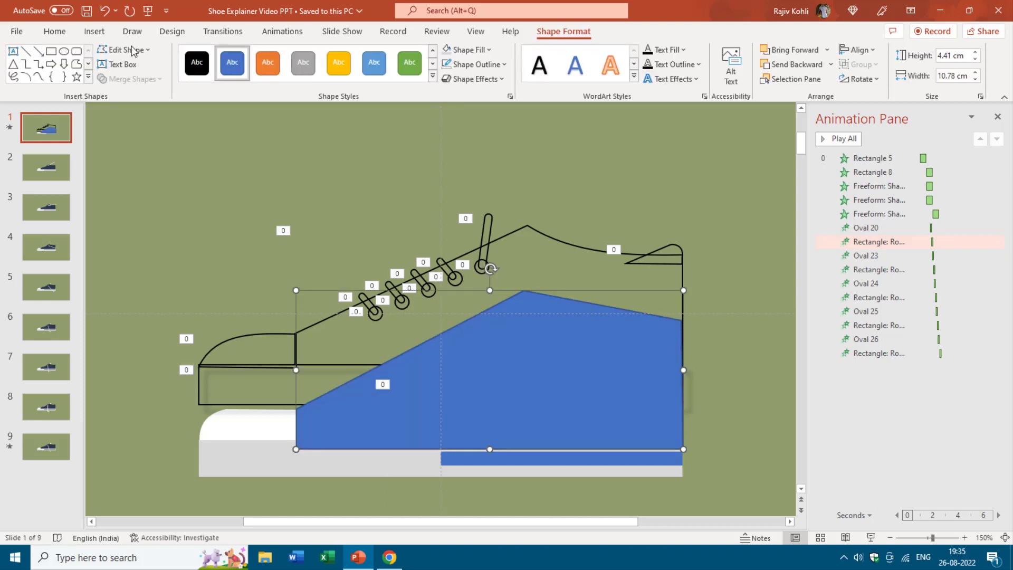
Remove the fill from the upper's freeform shape and make its outline red.
left_click(122, 51)
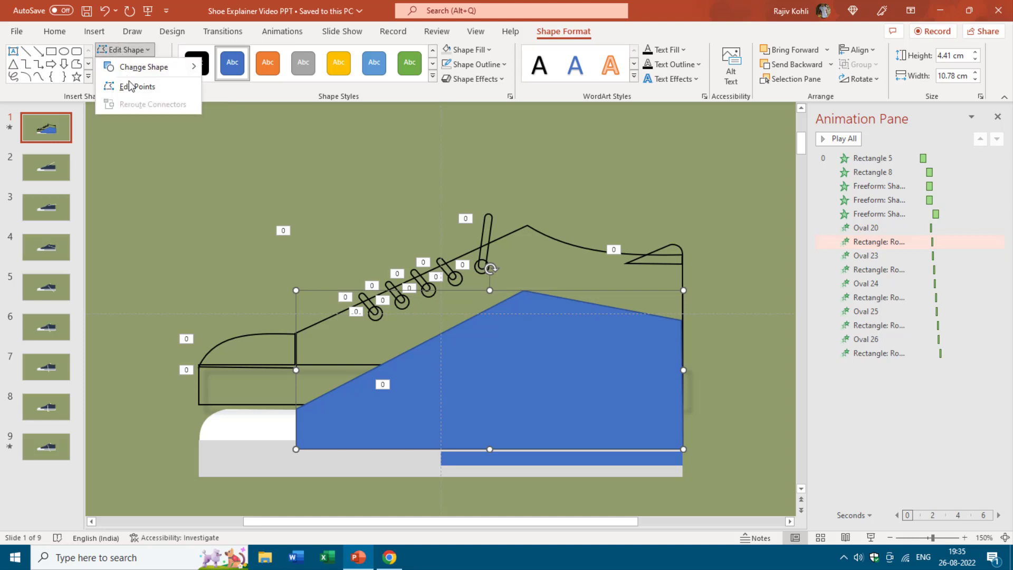
left_click(472, 51)
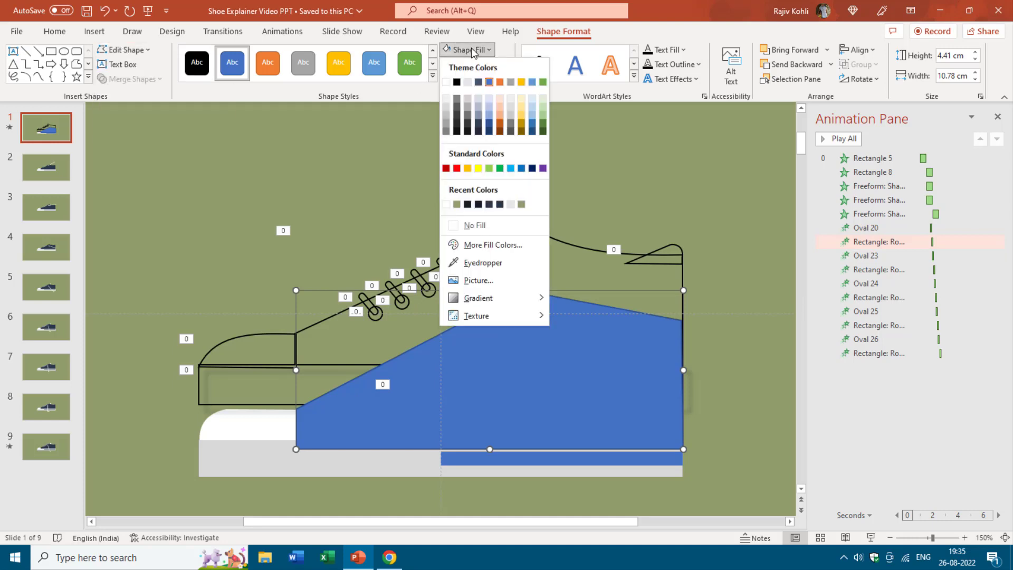
left_click(474, 229)
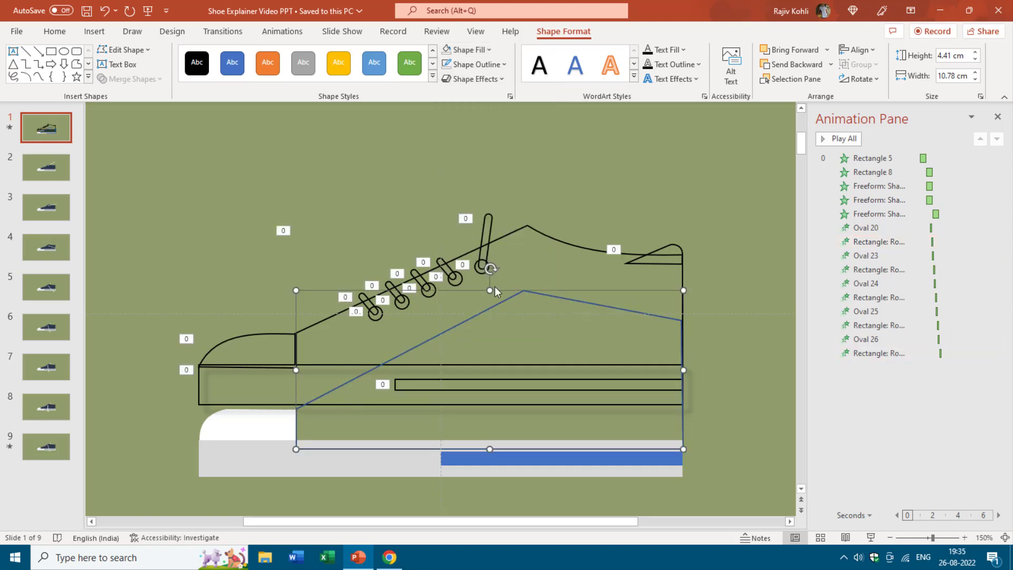
left_click(482, 65)
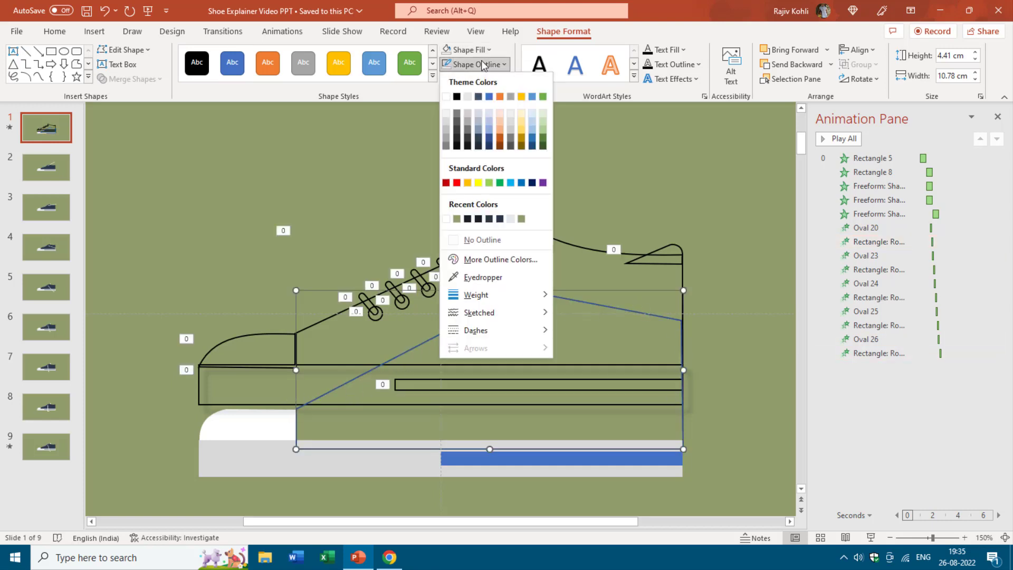
left_click(457, 182)
left_click(645, 324)
scroll(641, 323, "up", 2)
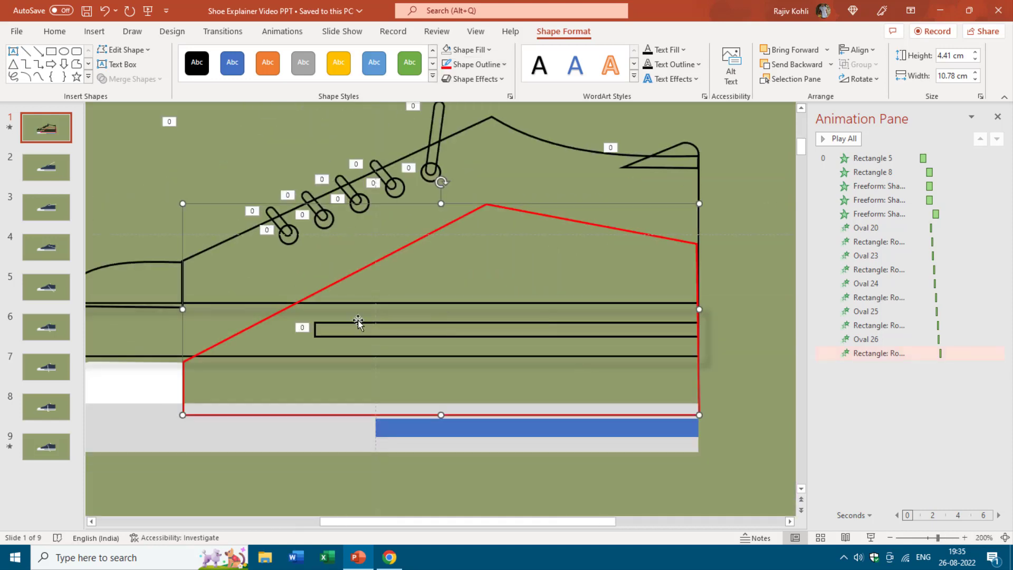
Edit the points of the upper's red outline to curve its collar edge inward between the peak and the heel corner.
left_click(137, 52)
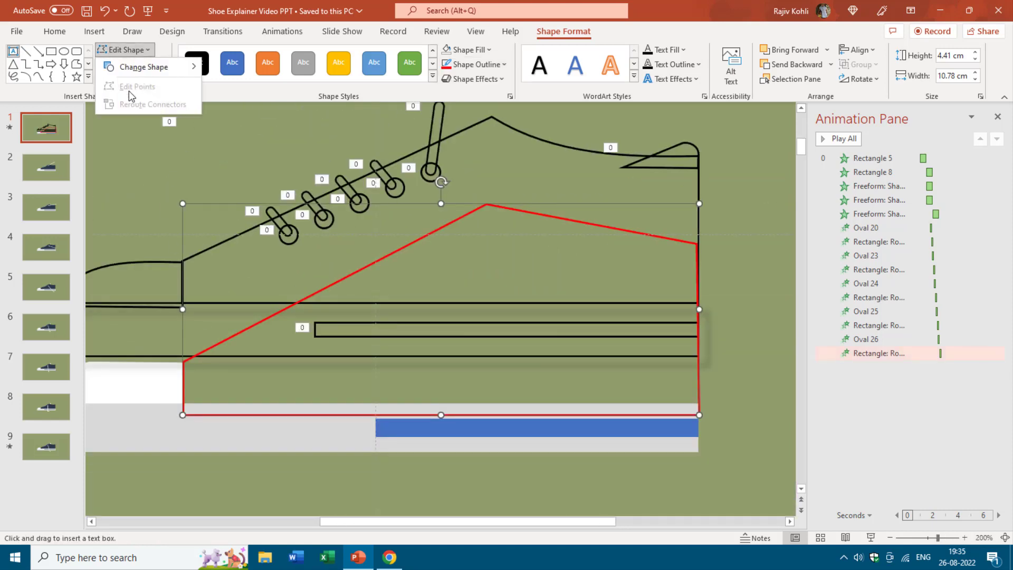
key("Escape")
key("Escape")
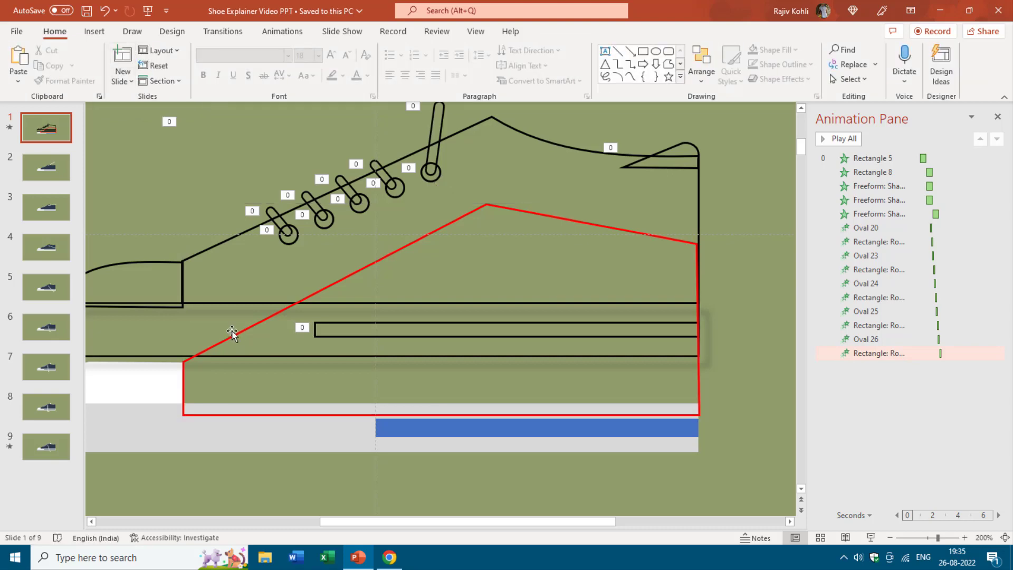
left_click(232, 334)
left_click(126, 49)
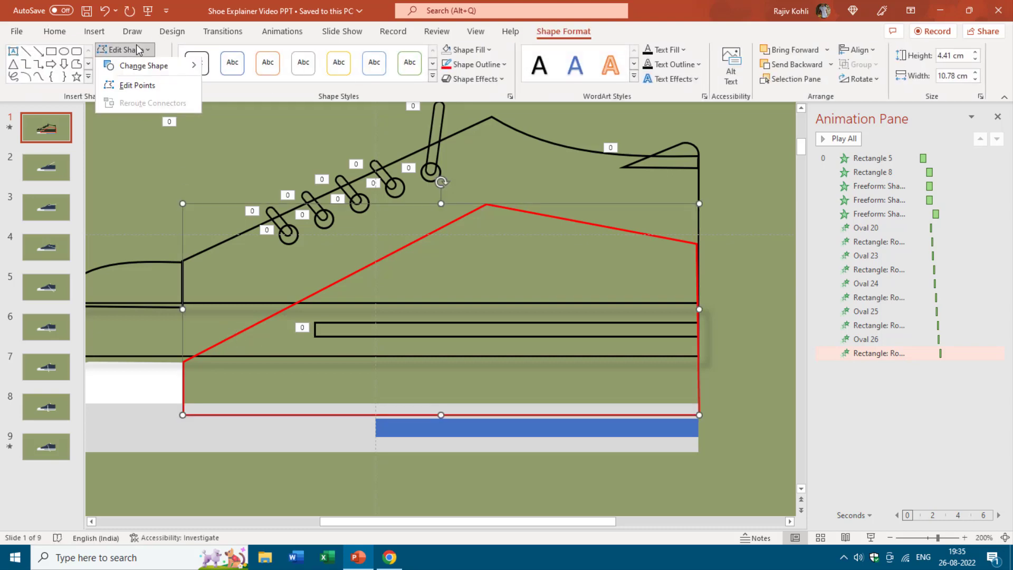
left_click(133, 88)
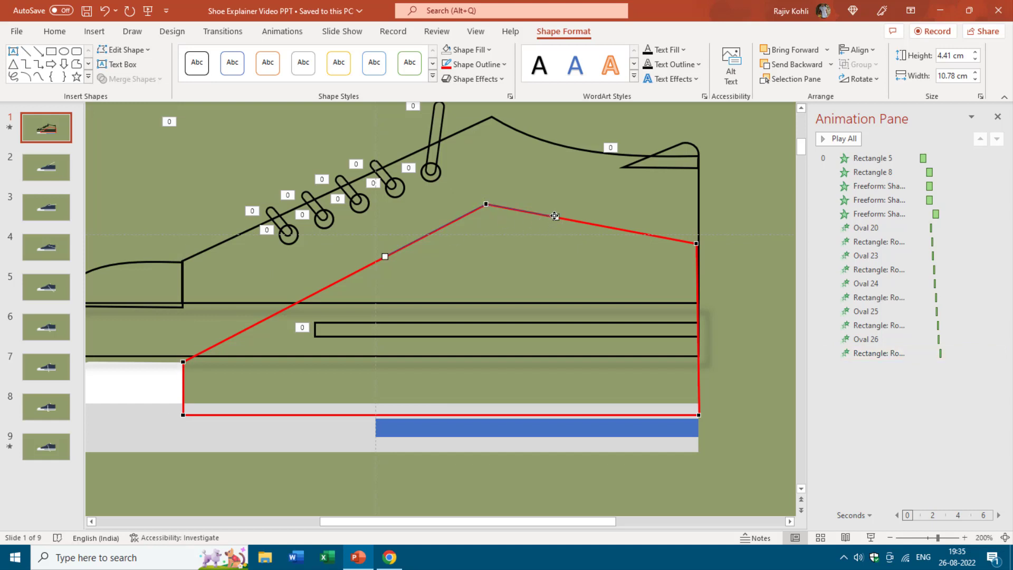
left_click_drag(555, 216, 551, 236)
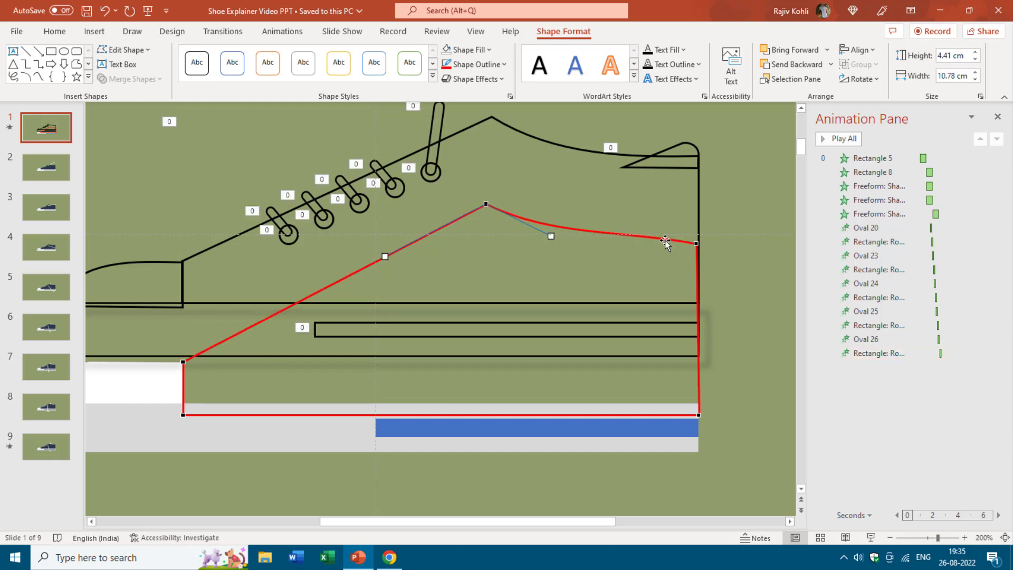
left_click(697, 242)
left_click_drag(626, 230, 627, 249)
scroll(670, 344, "down", 5, "ctrl")
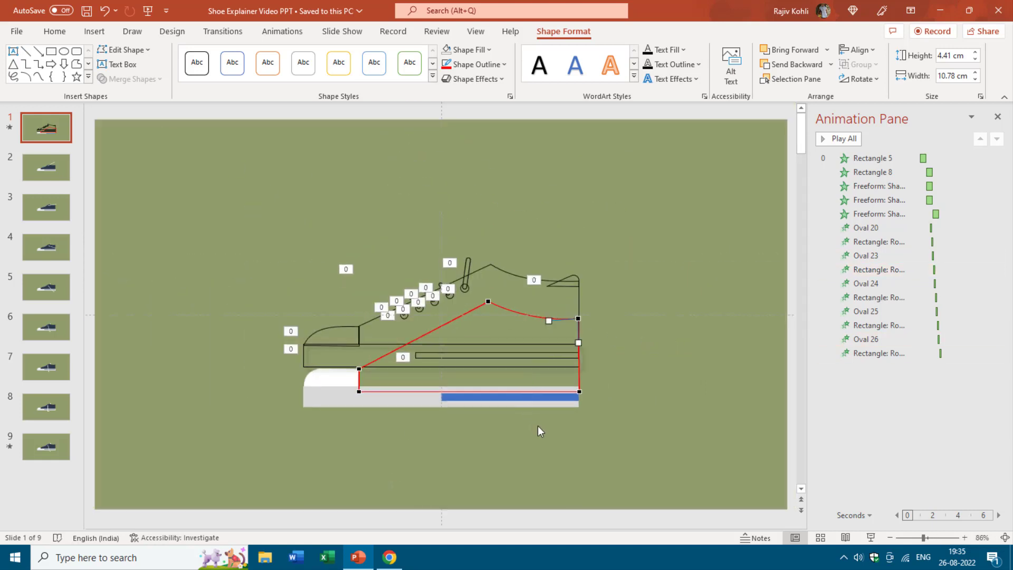
Undo the upper's freeform drawing and the recent fill and outline changes on the sole and stripe.
key("ctrl+z")
key("ctrl+z")
key("ctrl+z")
key("ctrl+z")
key("ctrl+z")
key("ctrl+z")
key("ctrl+z")
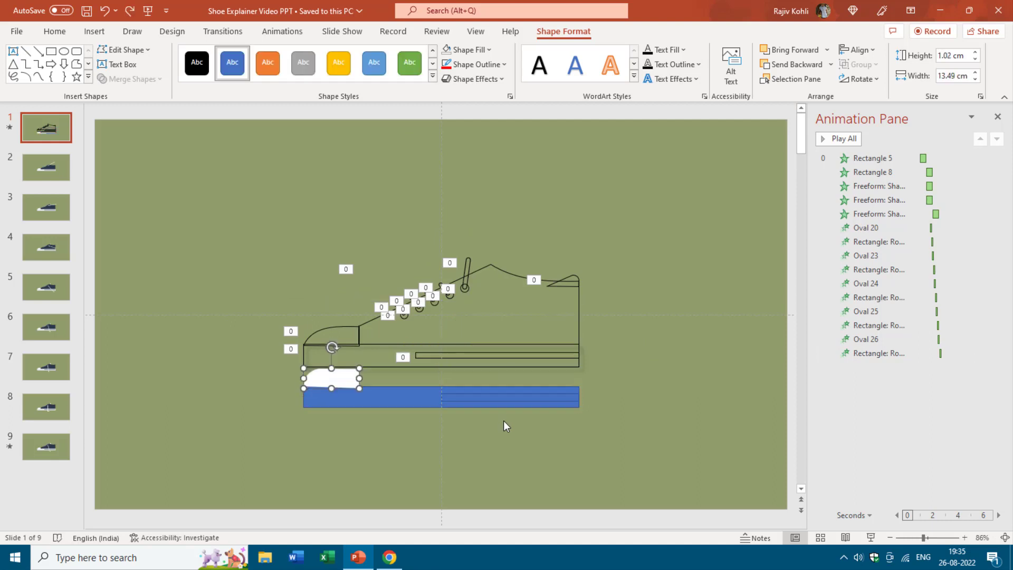
key("ctrl+z")
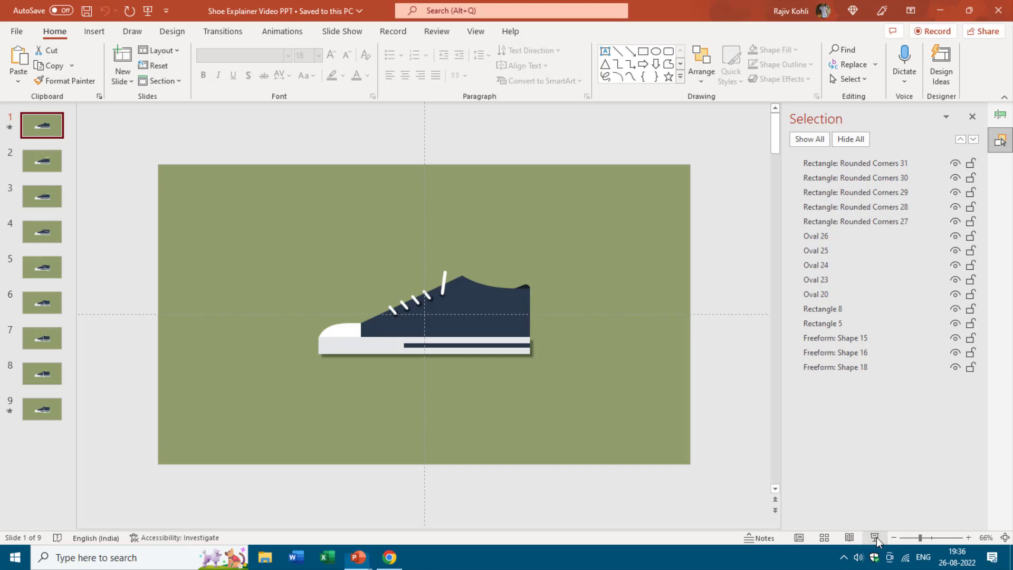
Play the slide show from slide 1, swap Presenter View with the slide show to watch the animation, and end it.
left_click(875, 538)
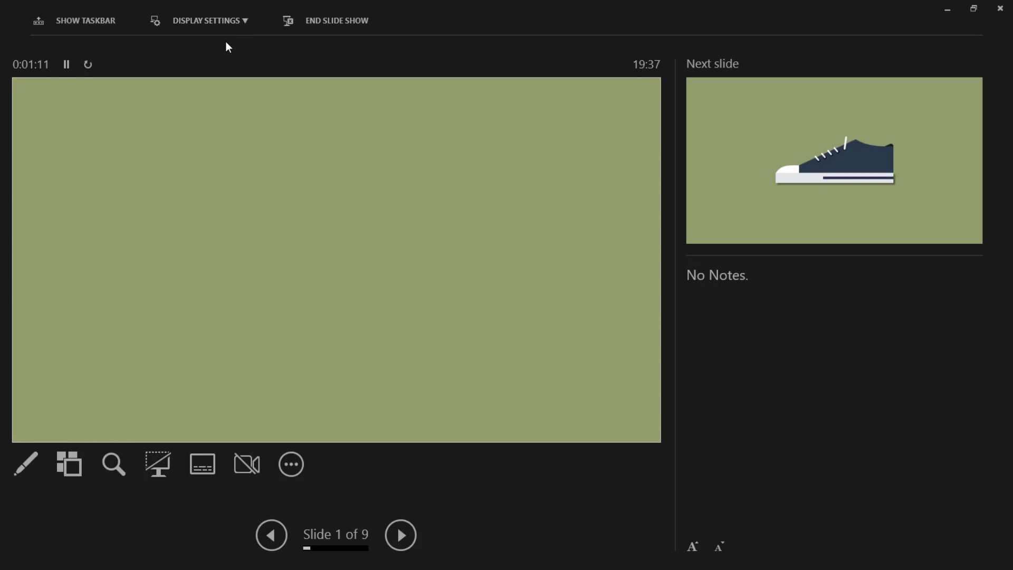
left_click(222, 20)
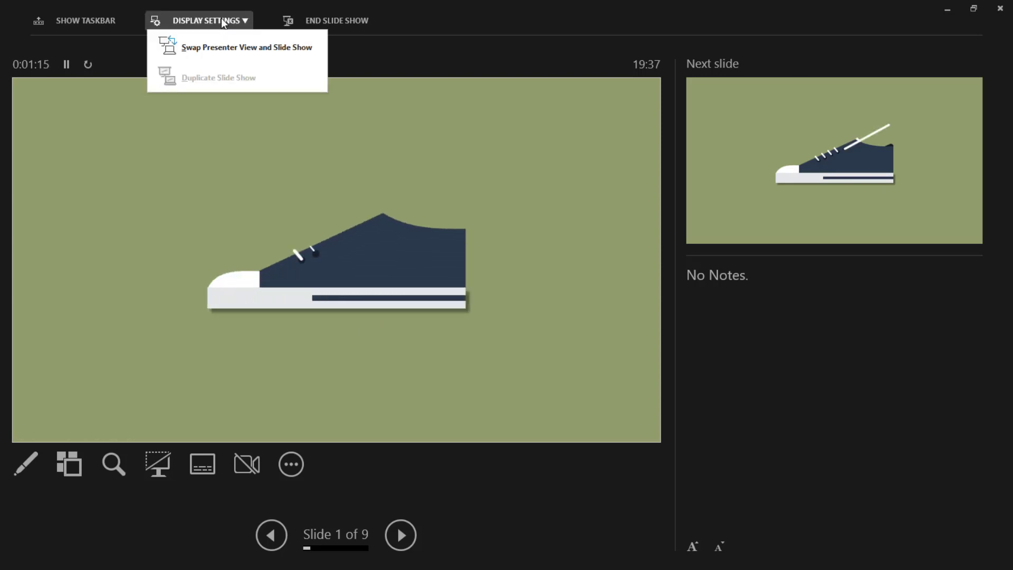
left_click(217, 49)
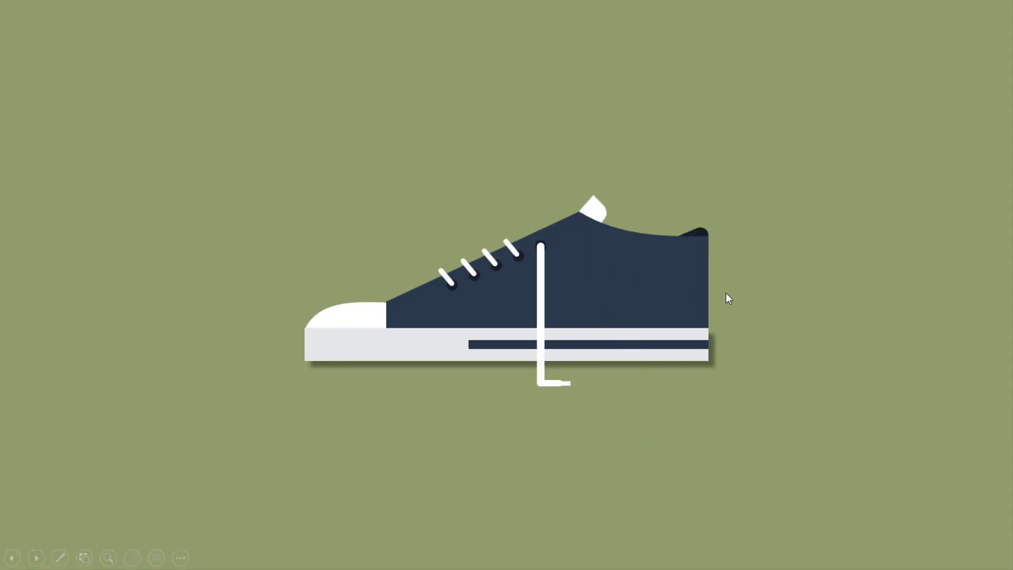
key("Escape")
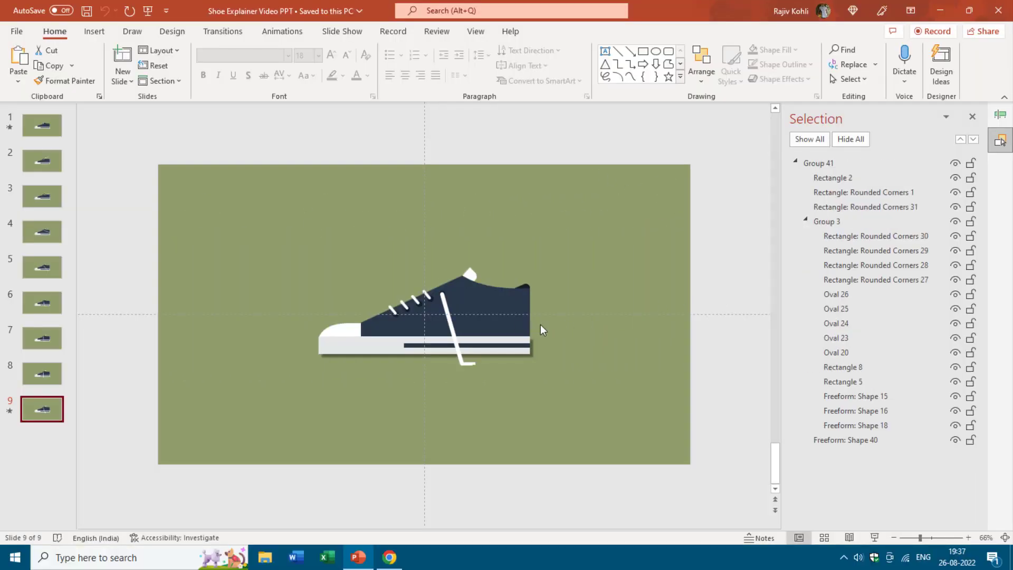
Examine the effect, start, duration and delay of the sole, stripe and freeform animations on slide 1.
left_click(50, 129)
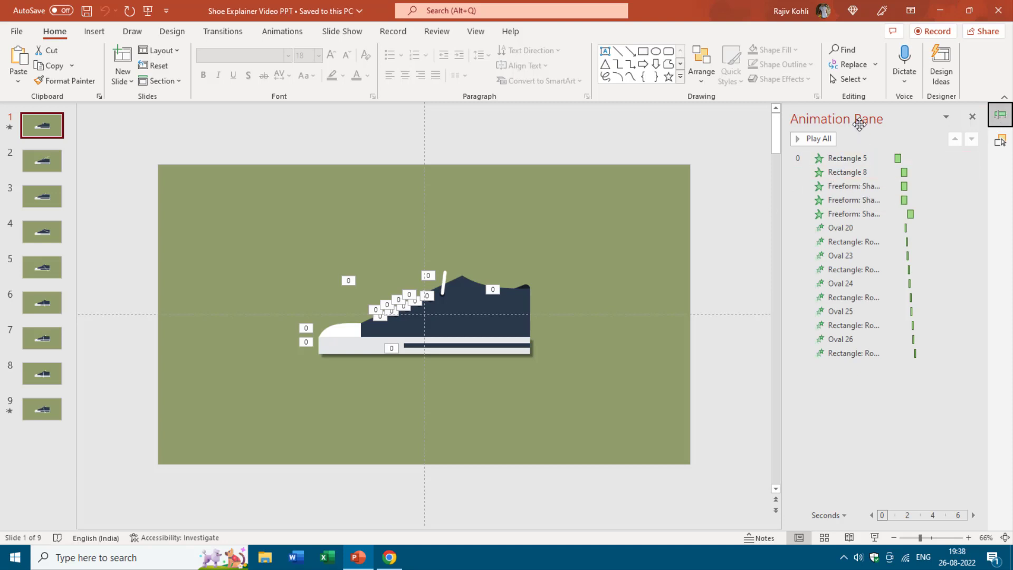
left_click(822, 158)
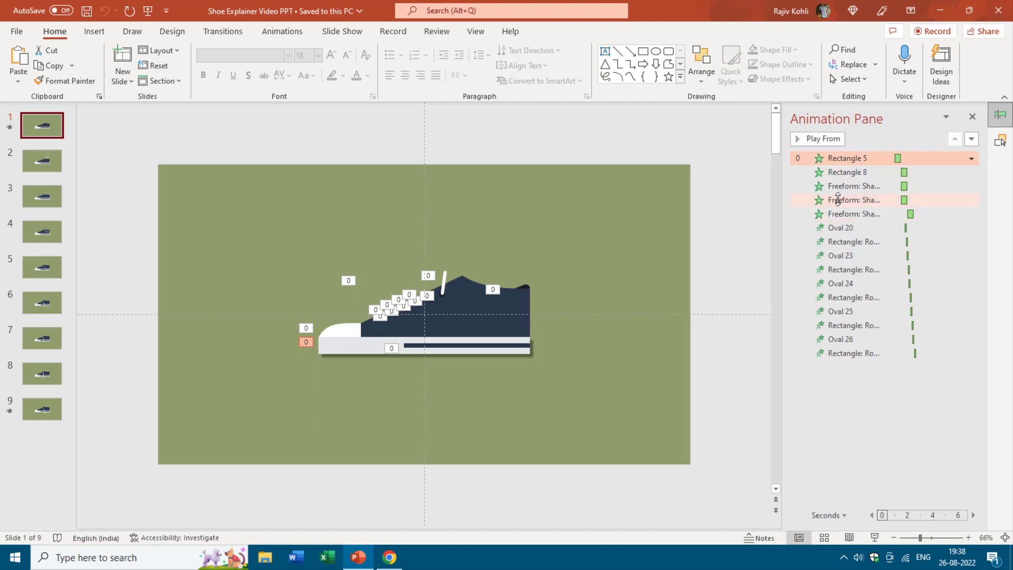
left_click(283, 32)
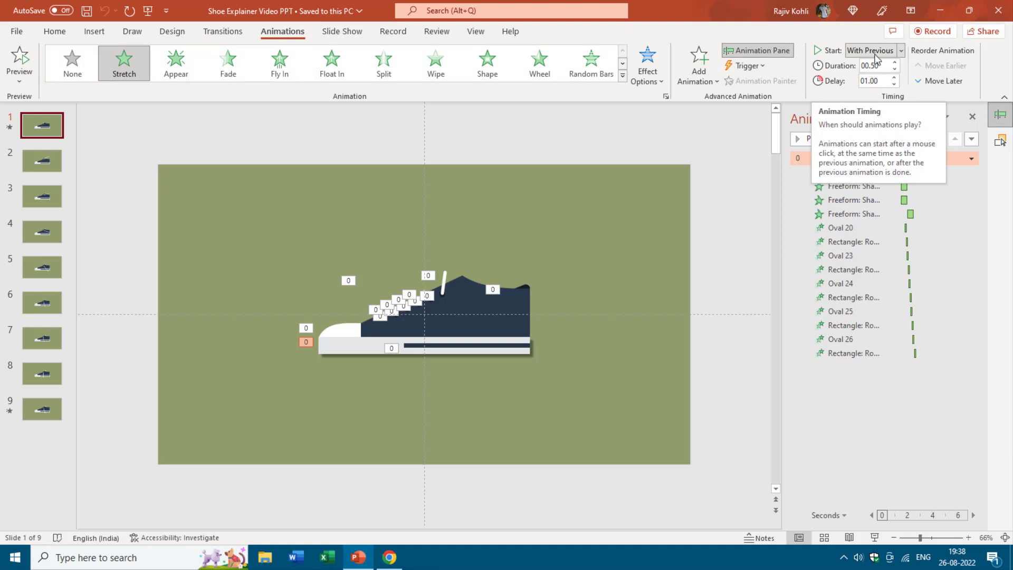
left_click(802, 171)
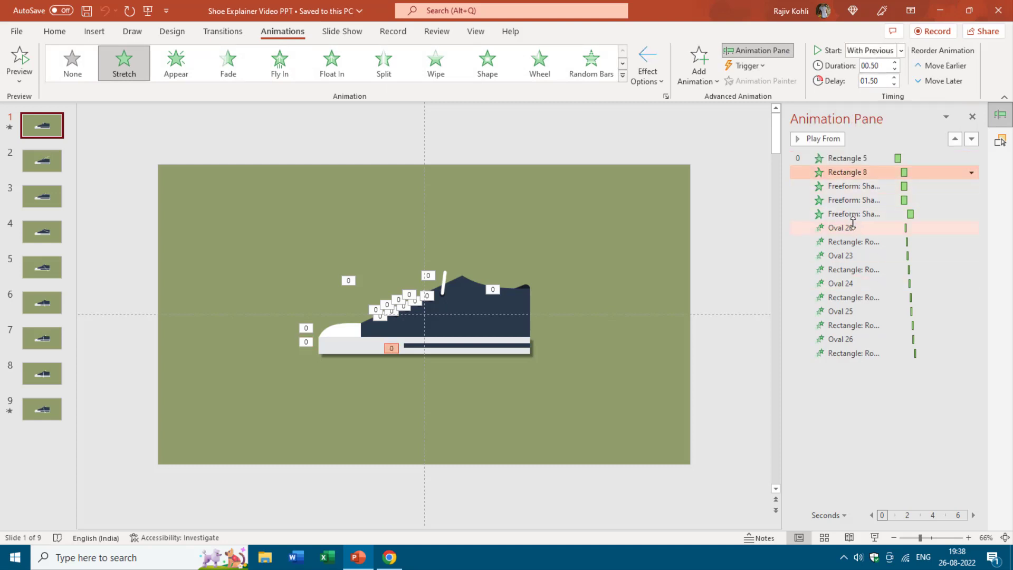
key("Down")
key("Down")
key("Down")
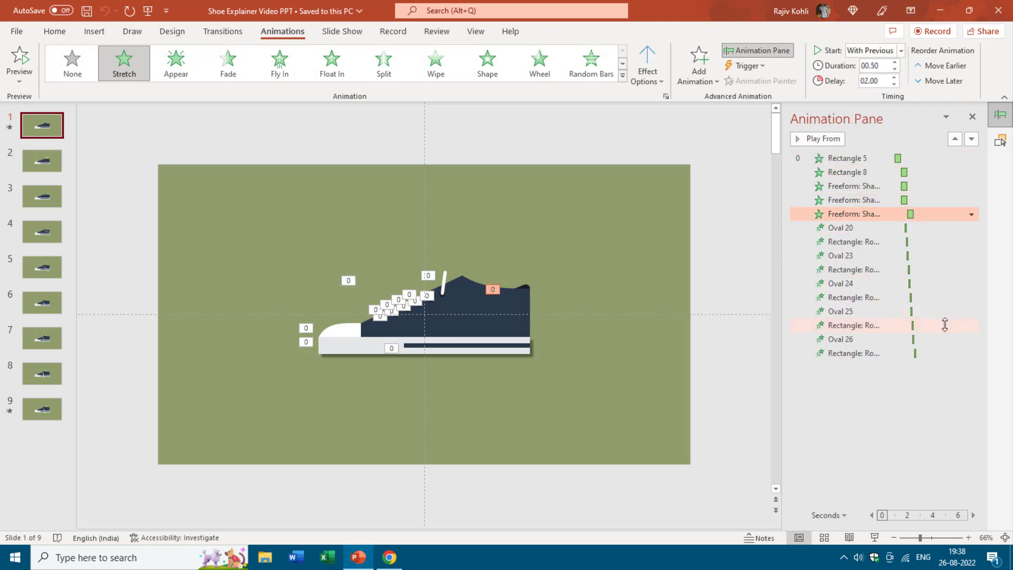
Examine the effect and timing settings of the first eyelet and lace animations on slide 1.
key("Down")
key("Down")
key("Down")
key("Down")
key("Down")
key("Down")
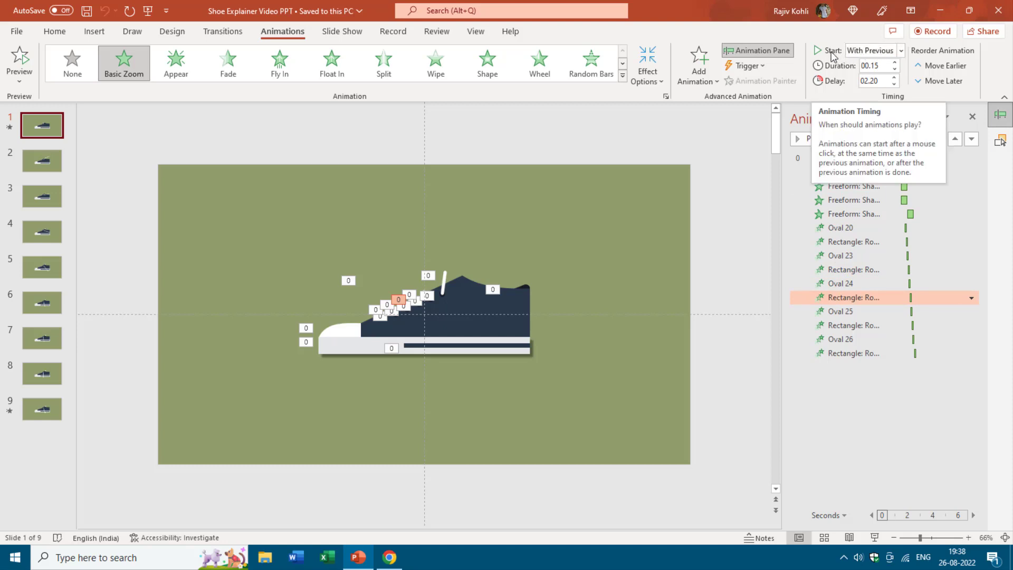
Compare the timing of the Rectangle 8 animation with that of the eyelet and lace animations.
left_click(886, 173)
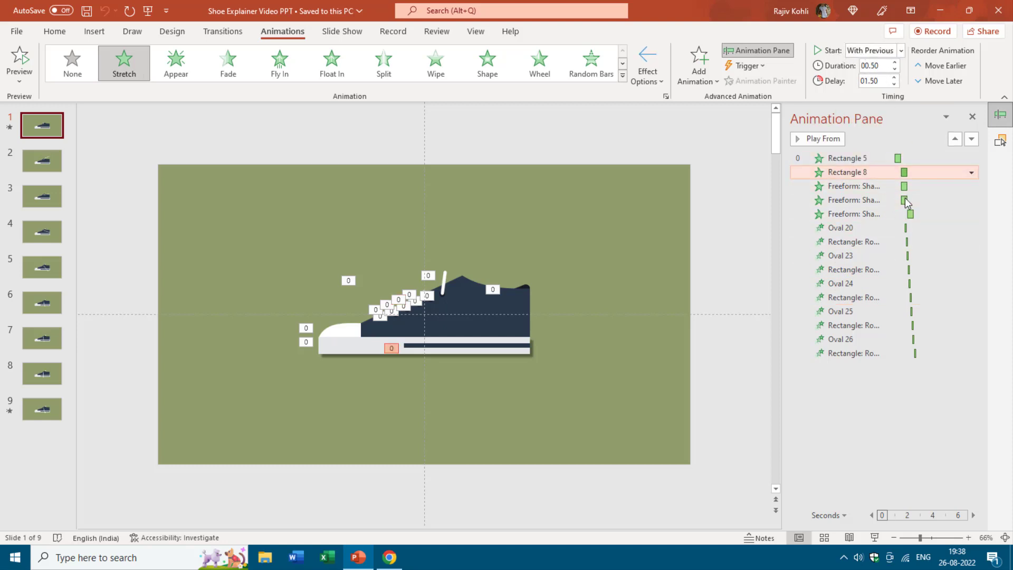
left_click(892, 228)
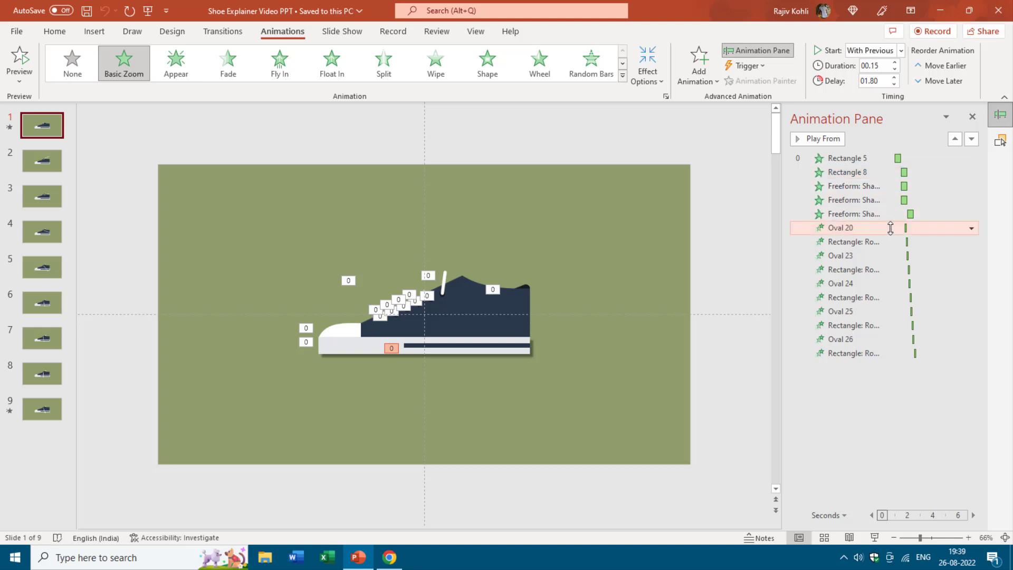
left_click(892, 270)
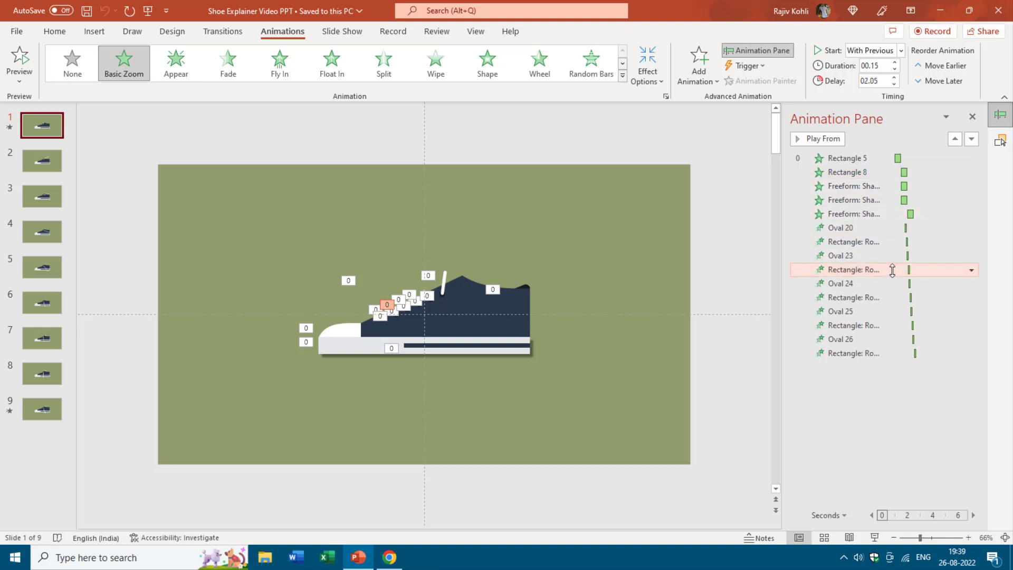
left_click(893, 283)
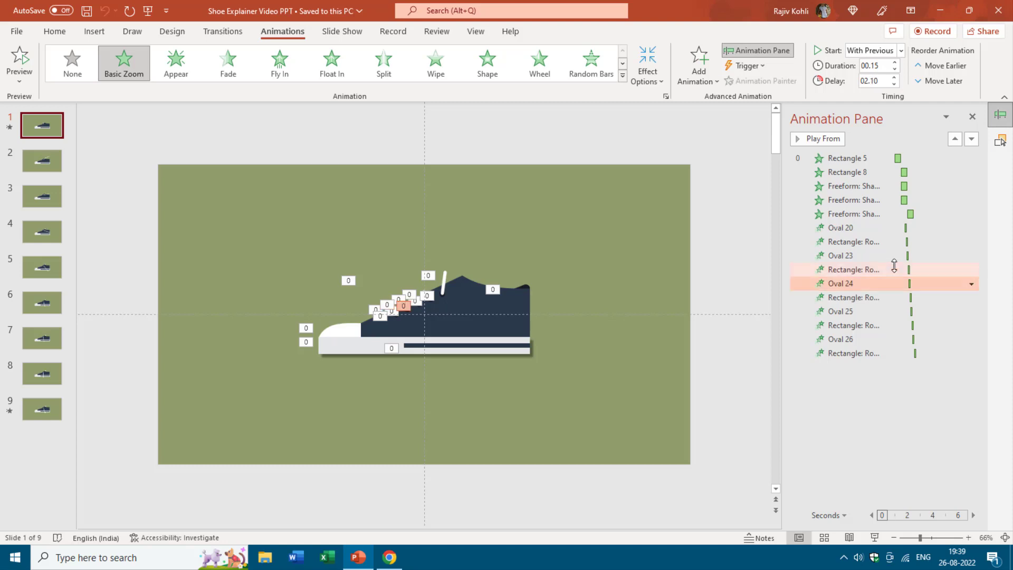
Go through the eyelet and lace animations in order from Oval 20 to compare their staggered delays.
left_click(895, 225)
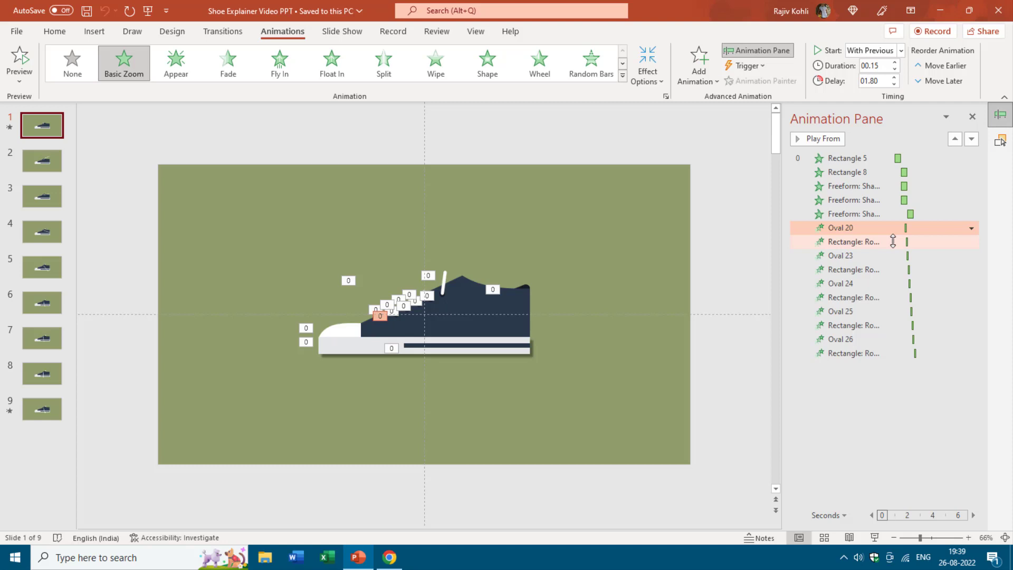
left_click(893, 241)
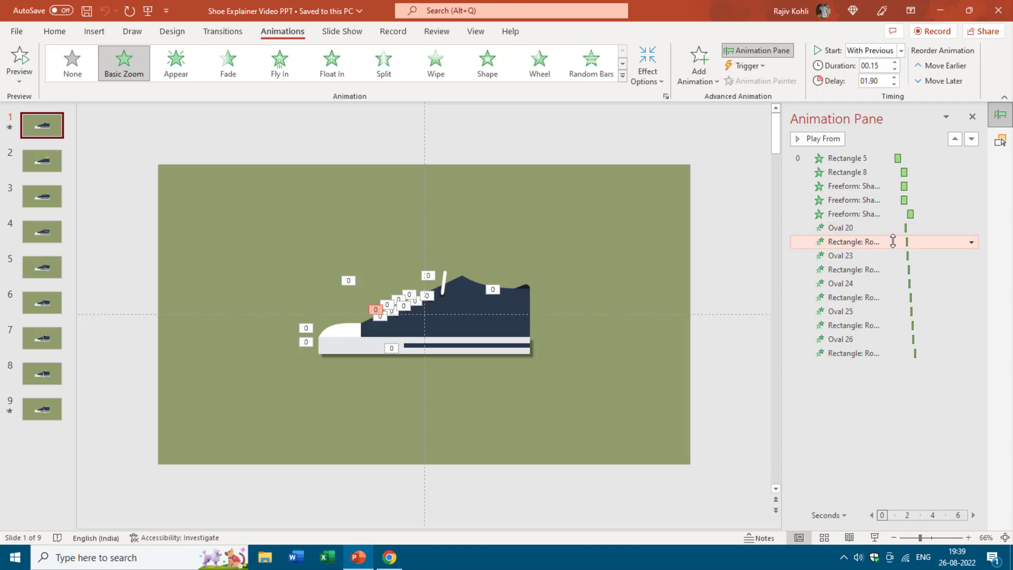
left_click(893, 255)
left_click(893, 267)
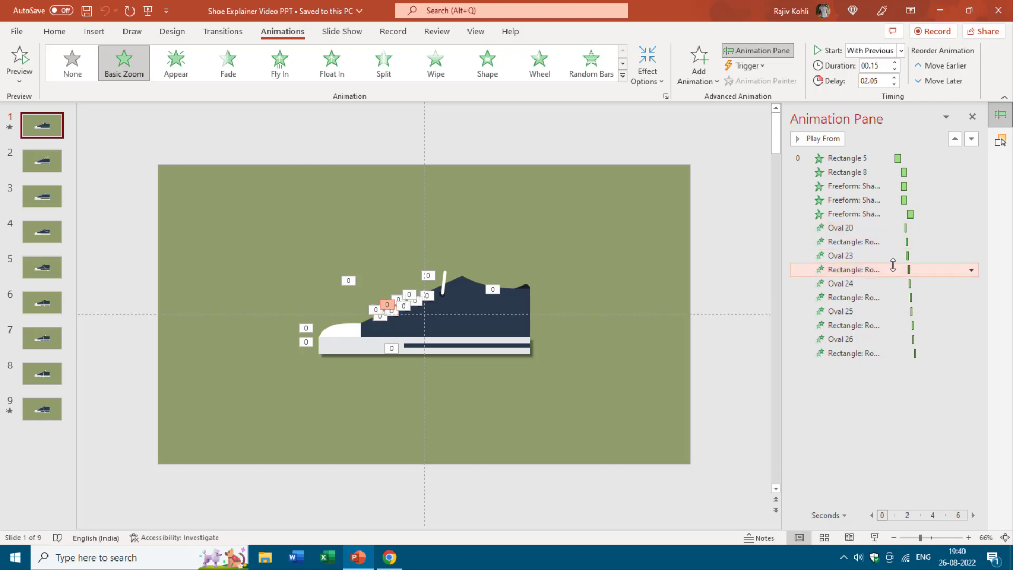
left_click(895, 284)
left_click(893, 297)
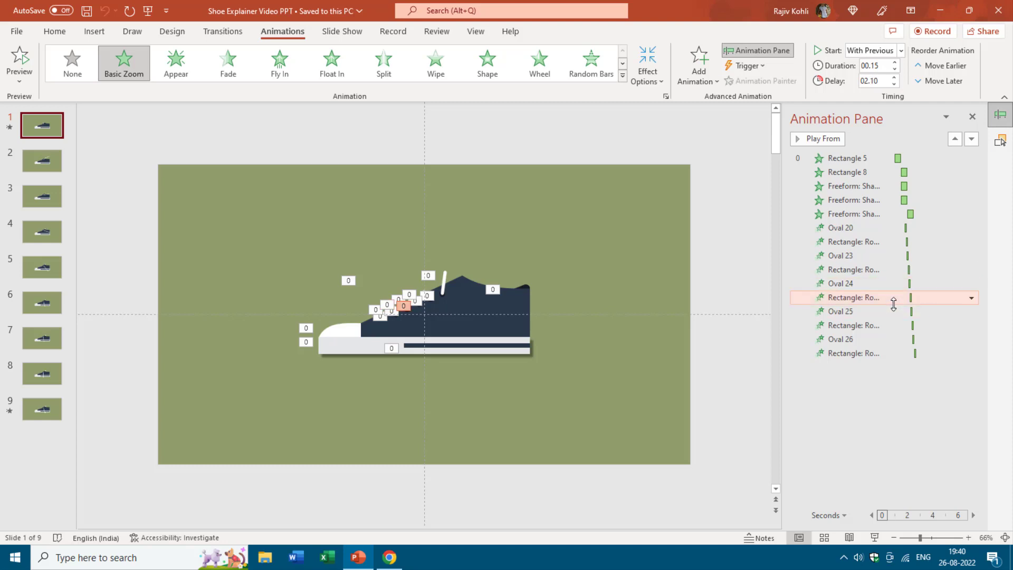
left_click(894, 312)
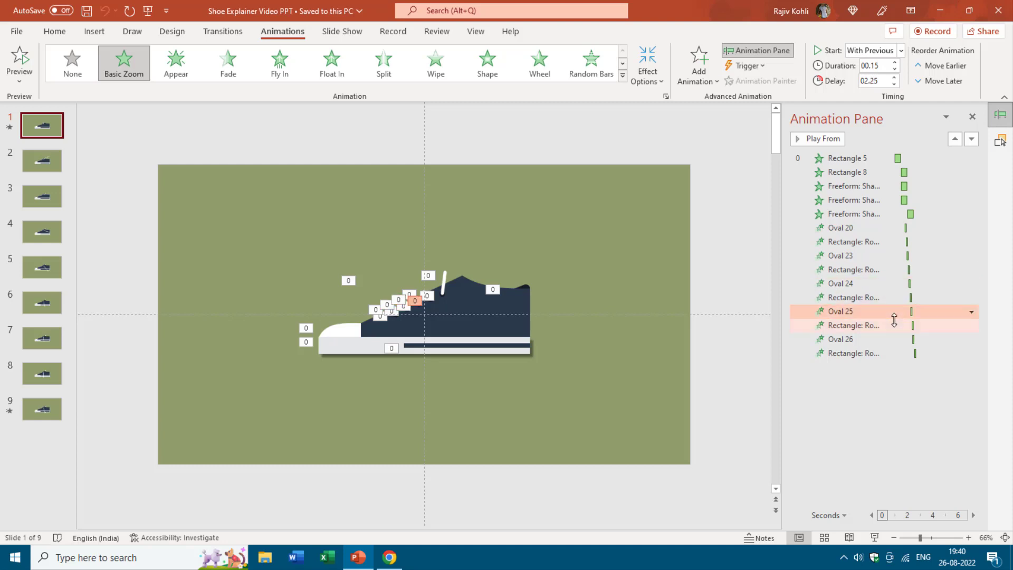
left_click(895, 326)
left_click(897, 339)
left_click(898, 362)
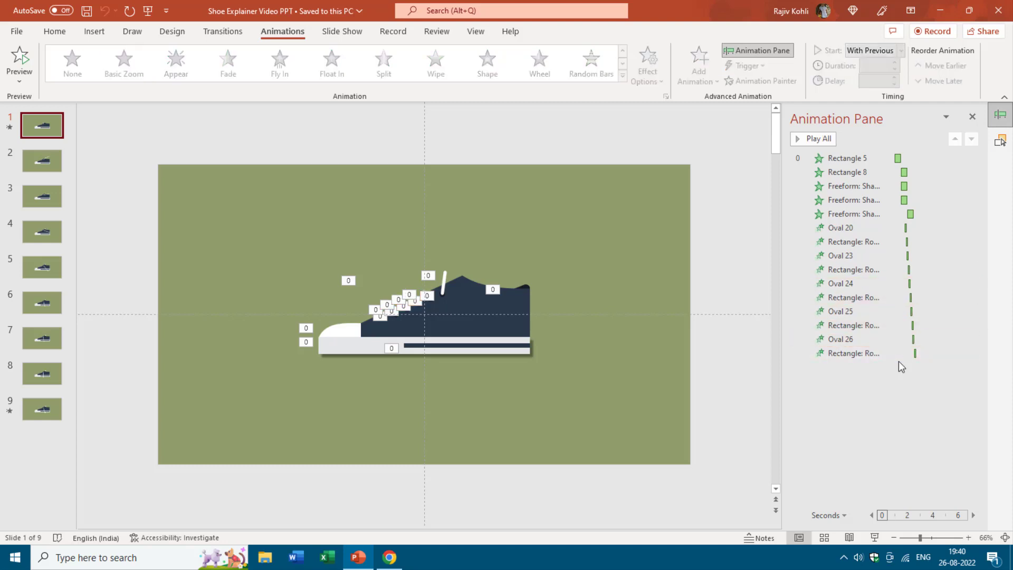
left_click(898, 358)
Inspect the direction and timing options of the sole's Stretch animation and the timing of the stripe's animation.
left_click(336, 346)
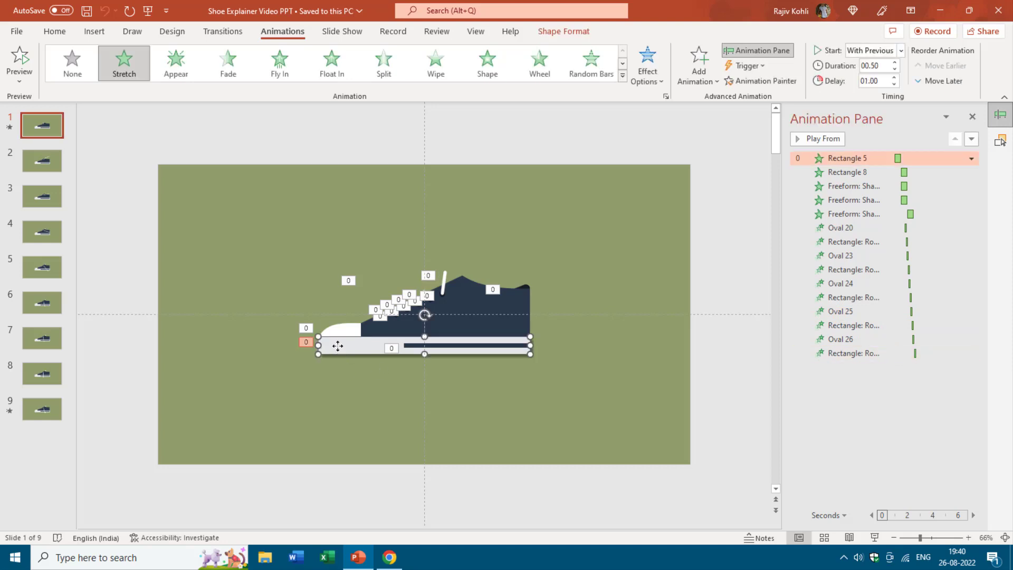
double_click(839, 158)
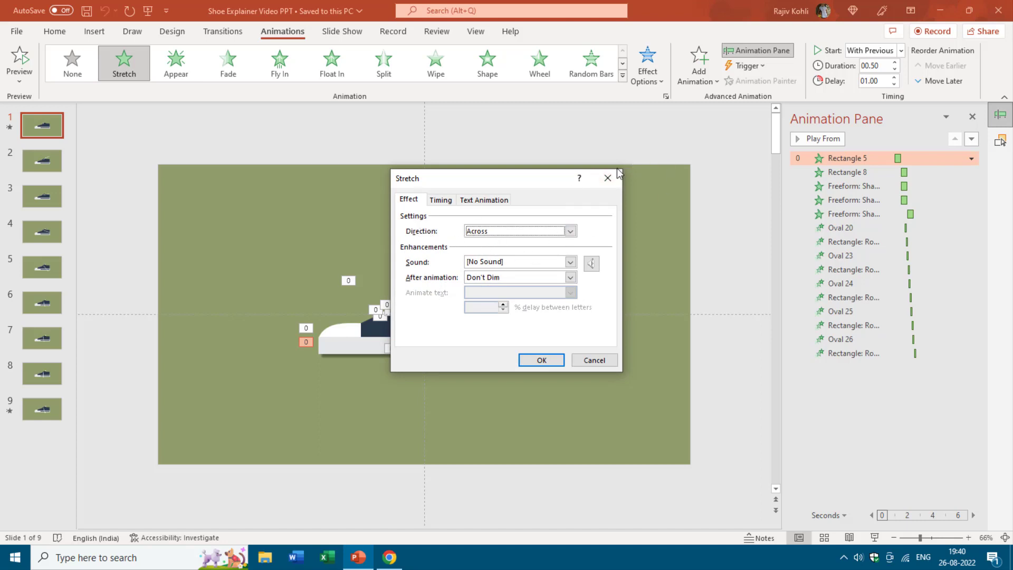
key("Escape")
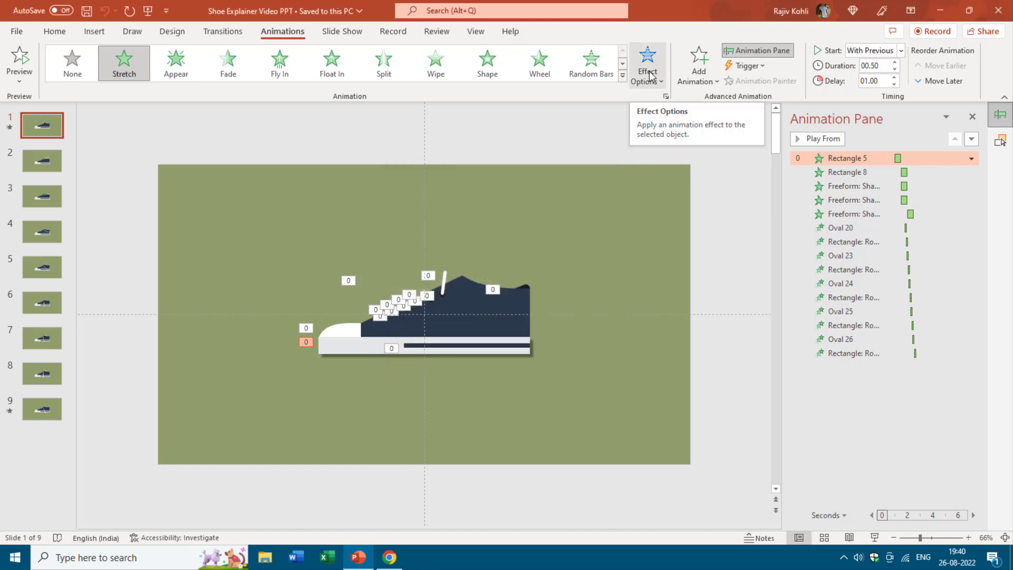
left_click(649, 74)
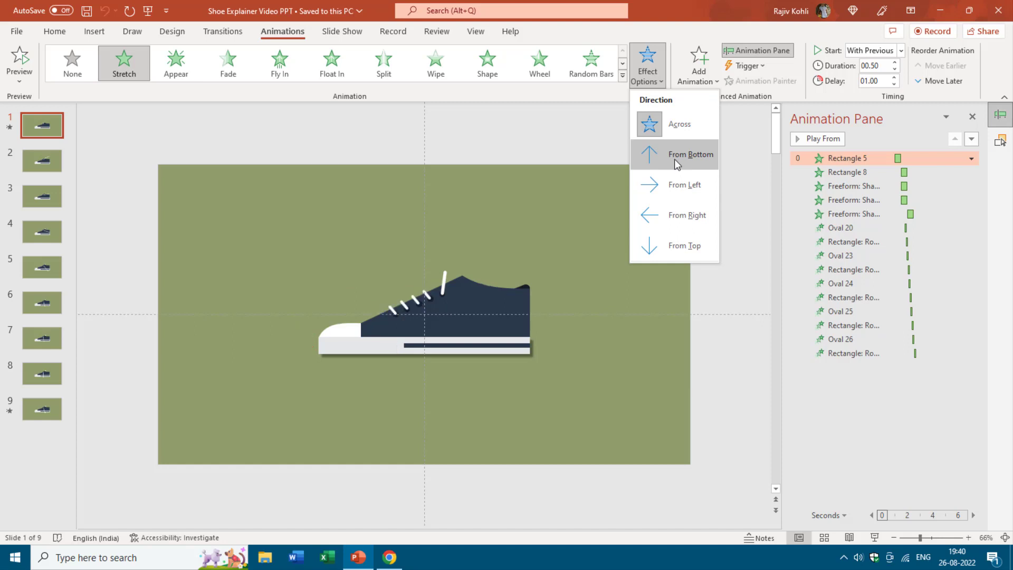
double_click(818, 156)
left_click(442, 202)
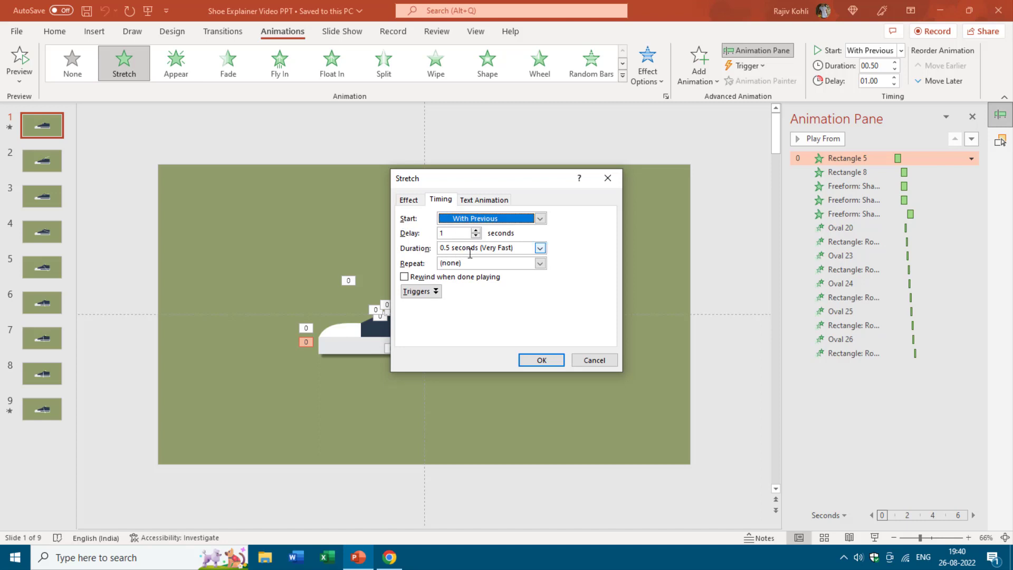
left_click(541, 360)
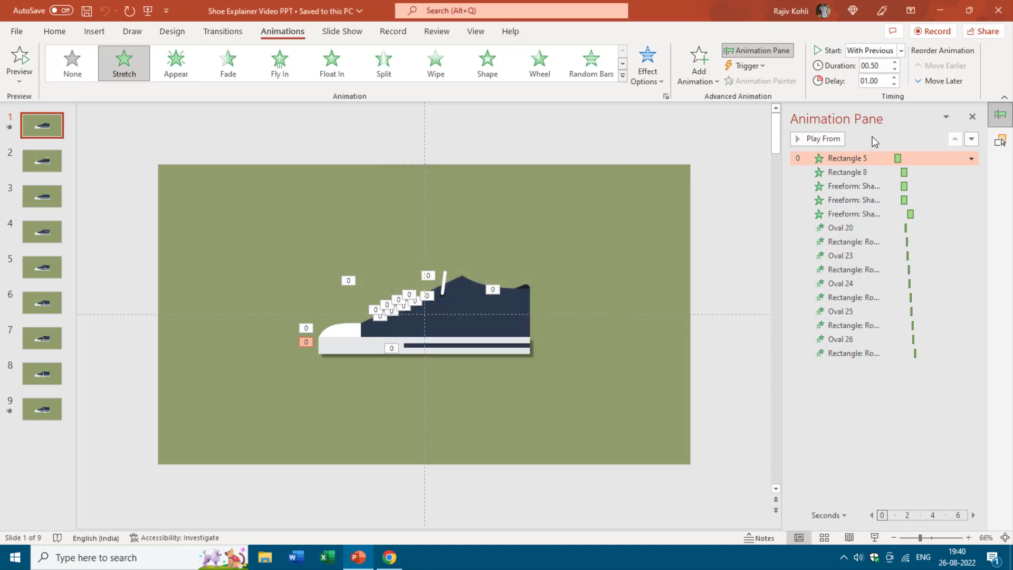
left_click(442, 346)
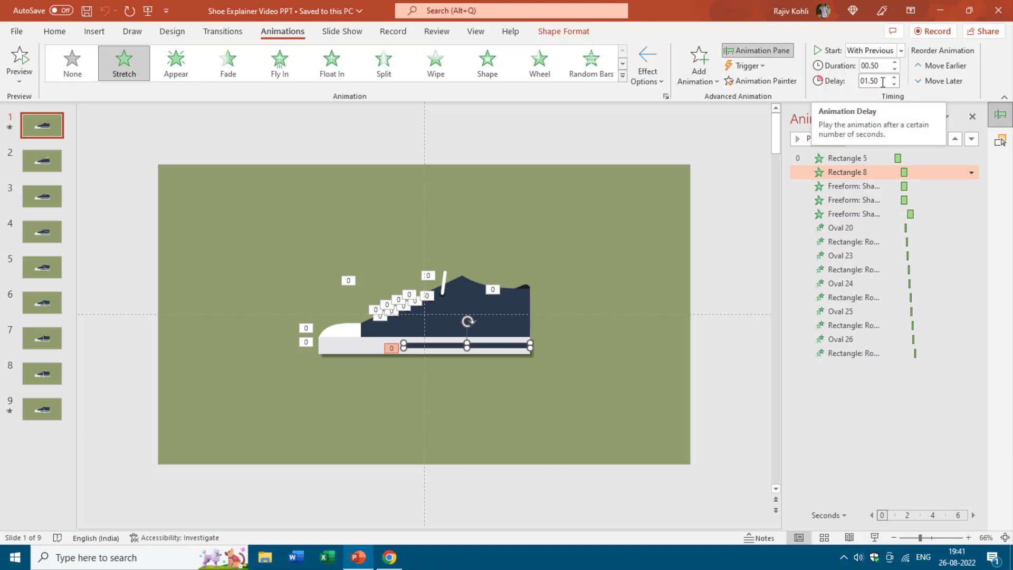
Check the duration and Stretch direction of the sole stripe's animation, Rectangle 8.
key("shift+Tab")
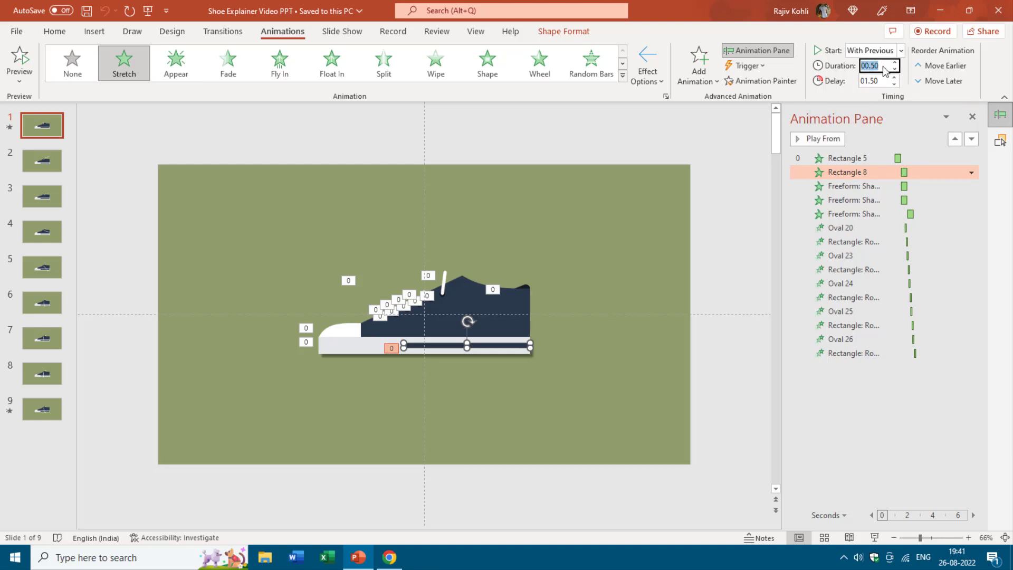
double_click(854, 175)
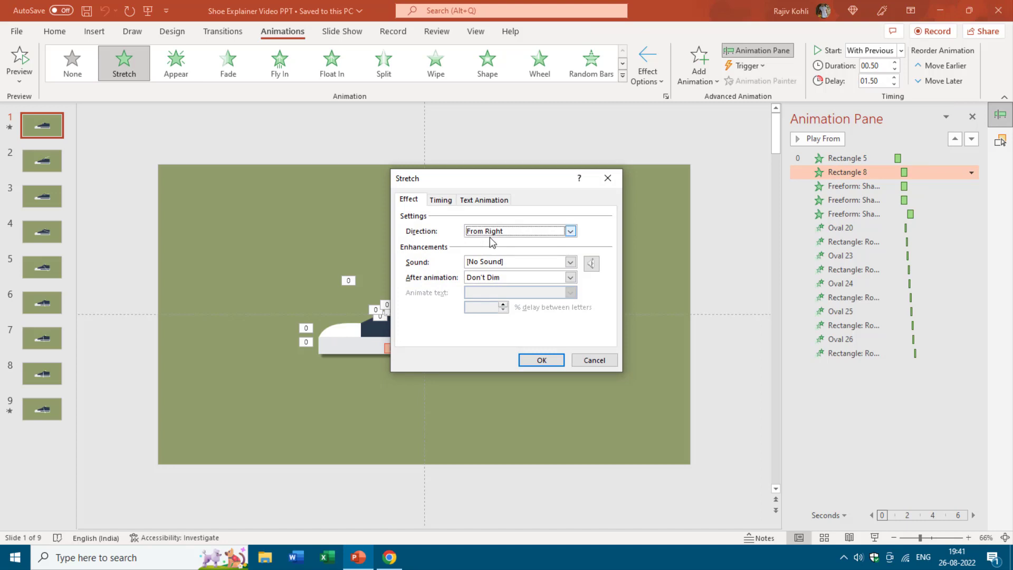
key("Escape")
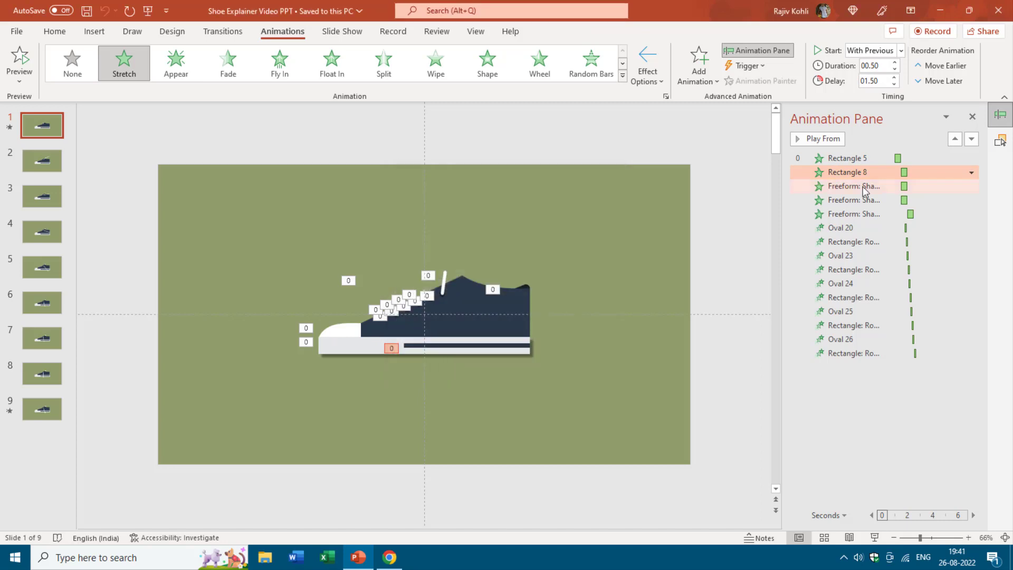
Inspect the white toe cap's Stretch direction and its start, delay and duration settings.
left_click(333, 327)
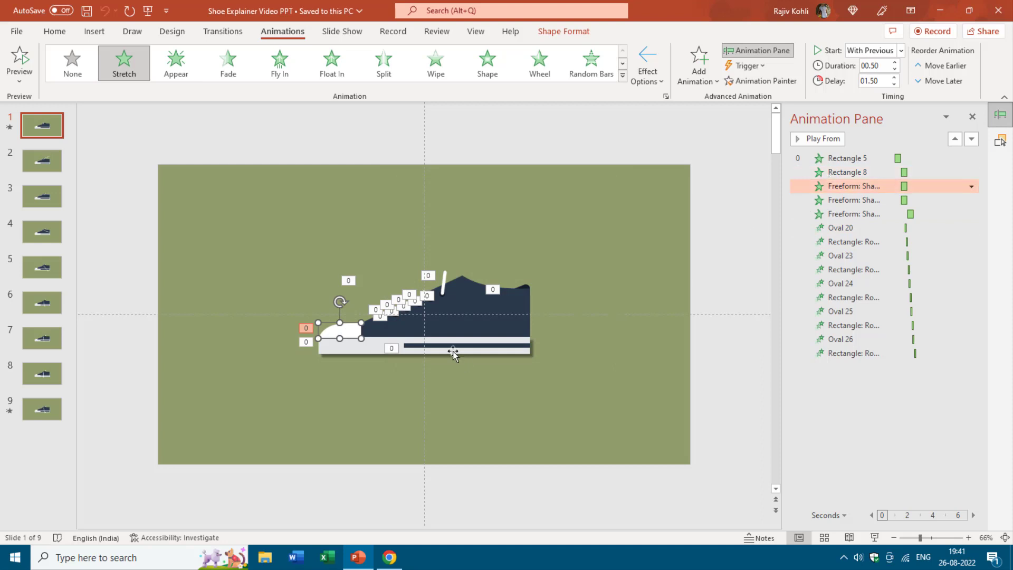
left_click(483, 305)
double_click(854, 186)
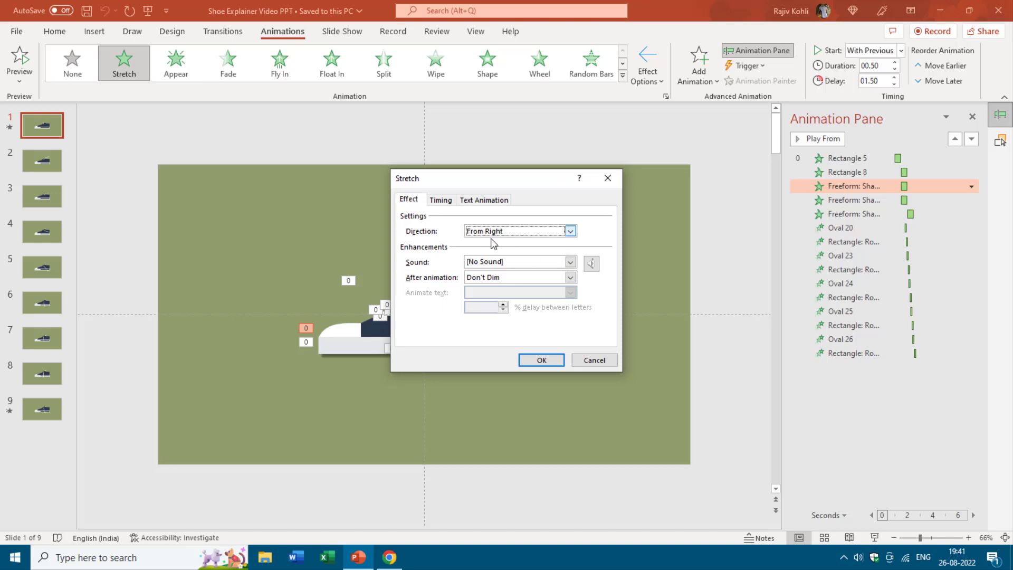
left_click(447, 200)
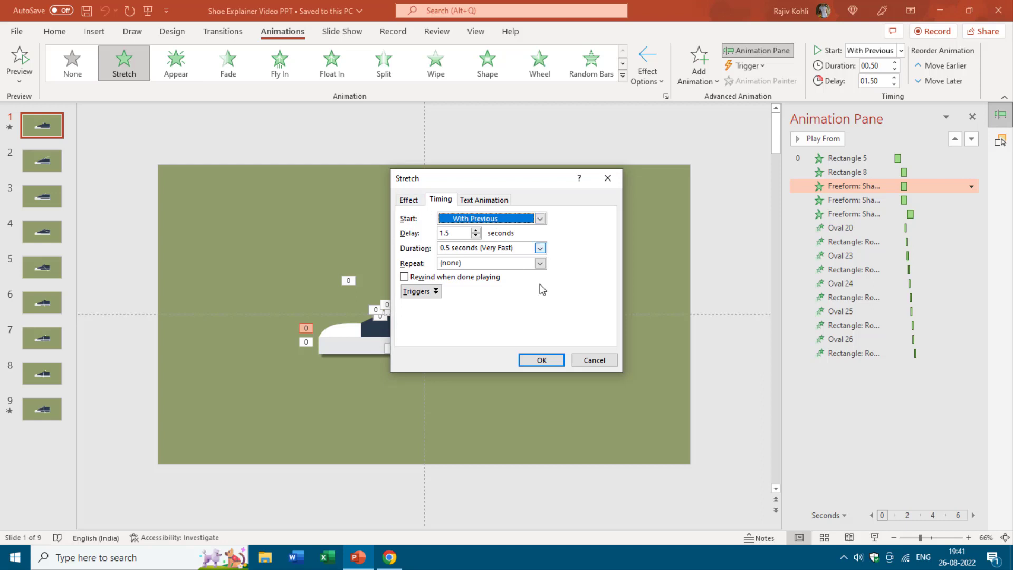
key("Return")
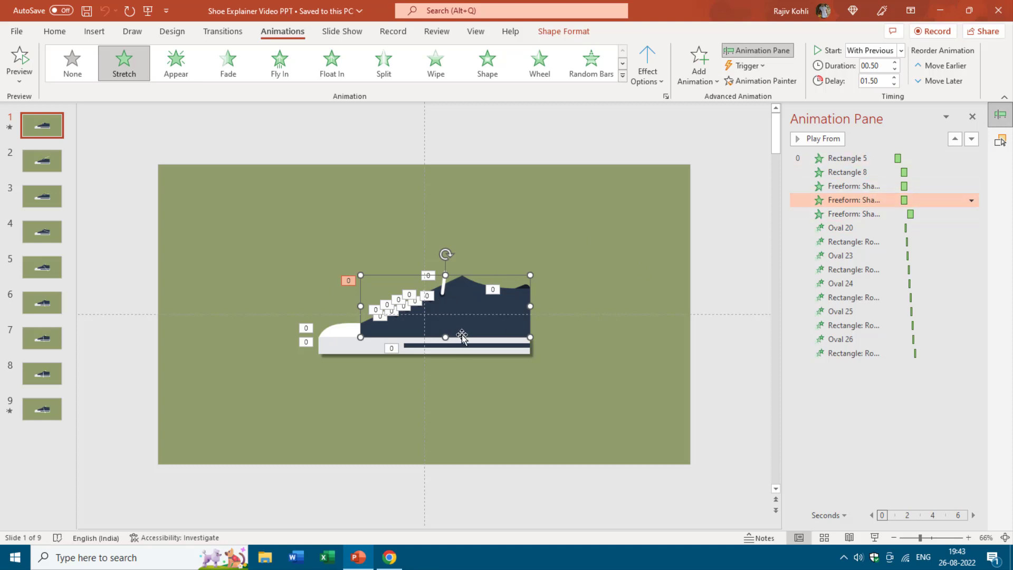
Check the timing of the dark heel piece's animation and play the slide show from slide 1.
key("Escape")
left_click(528, 289)
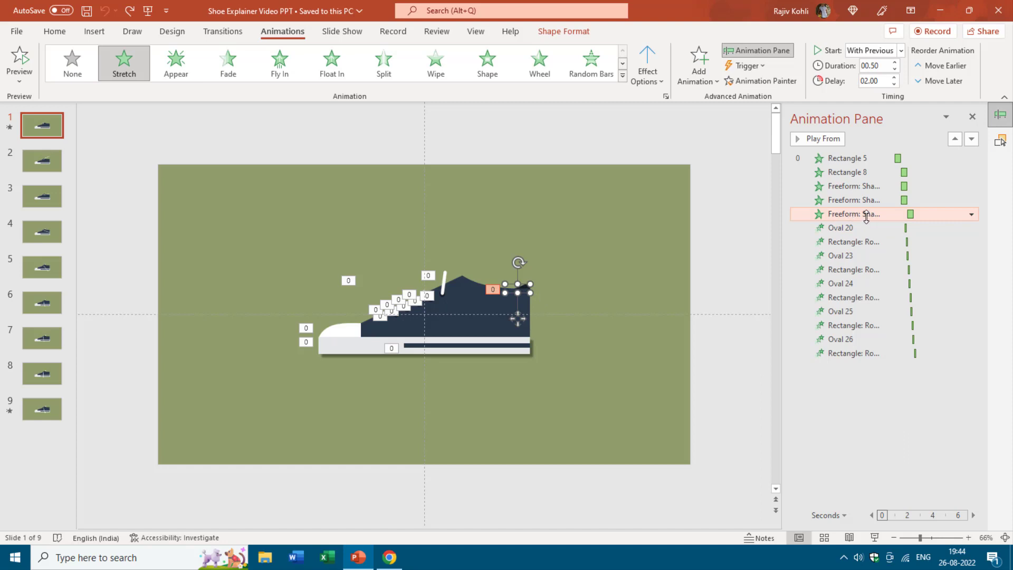
left_click(875, 538)
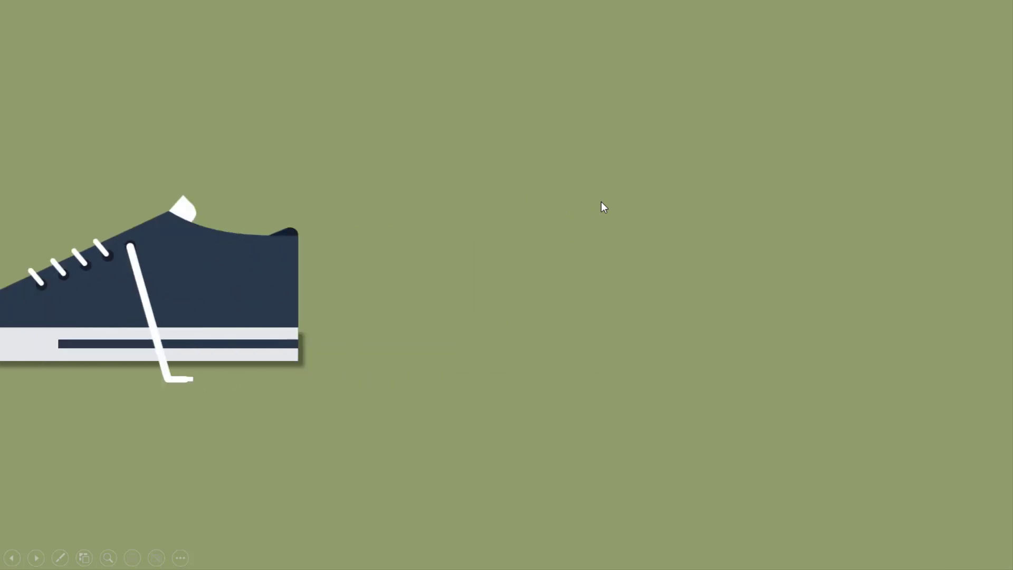
key("Escape")
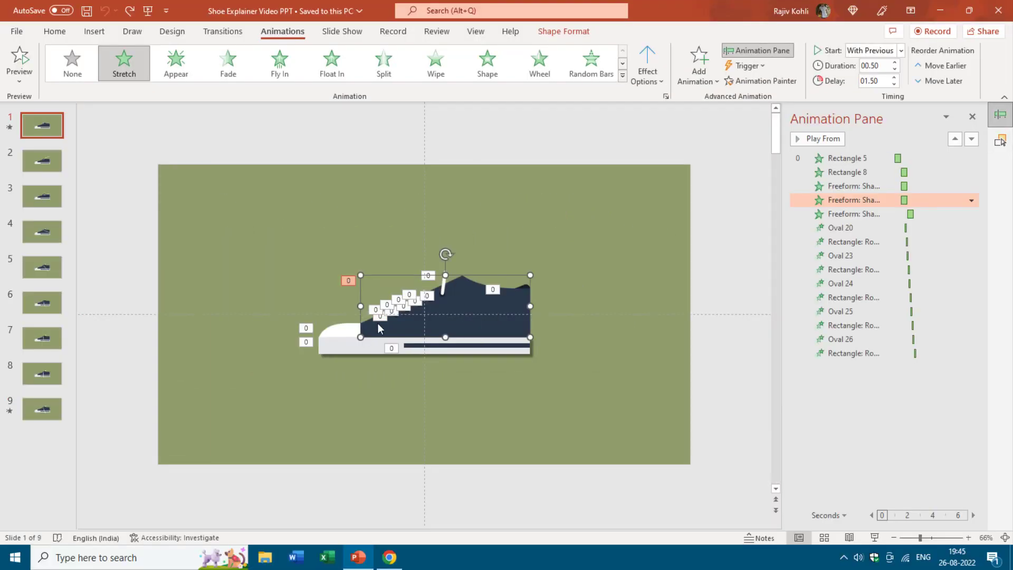
Inspect the Basic Zoom options of the first eyelet, Oval 20, and browse the additional entrance effects without adding one.
scroll(378, 323, "up", 10)
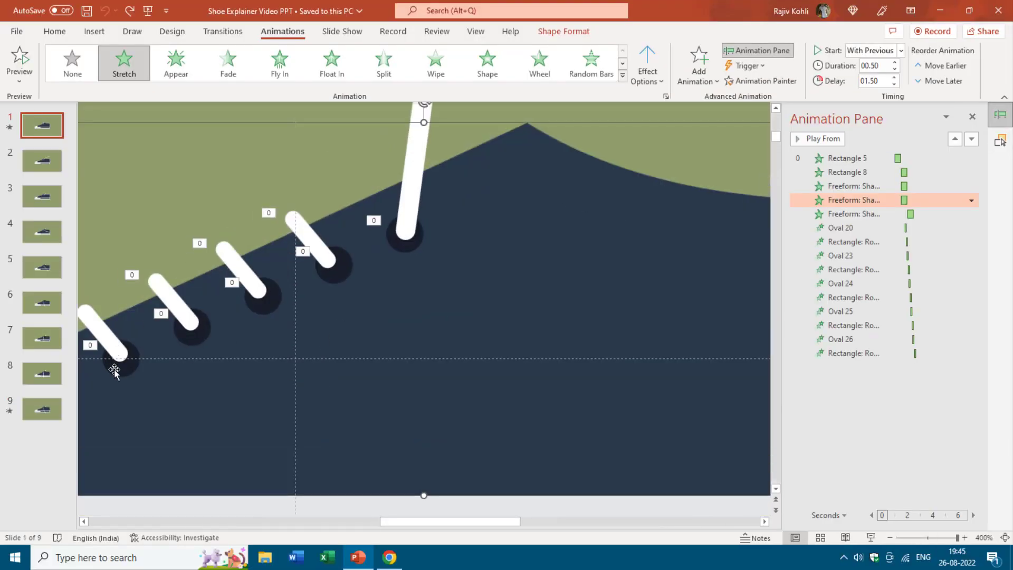
left_click(113, 368)
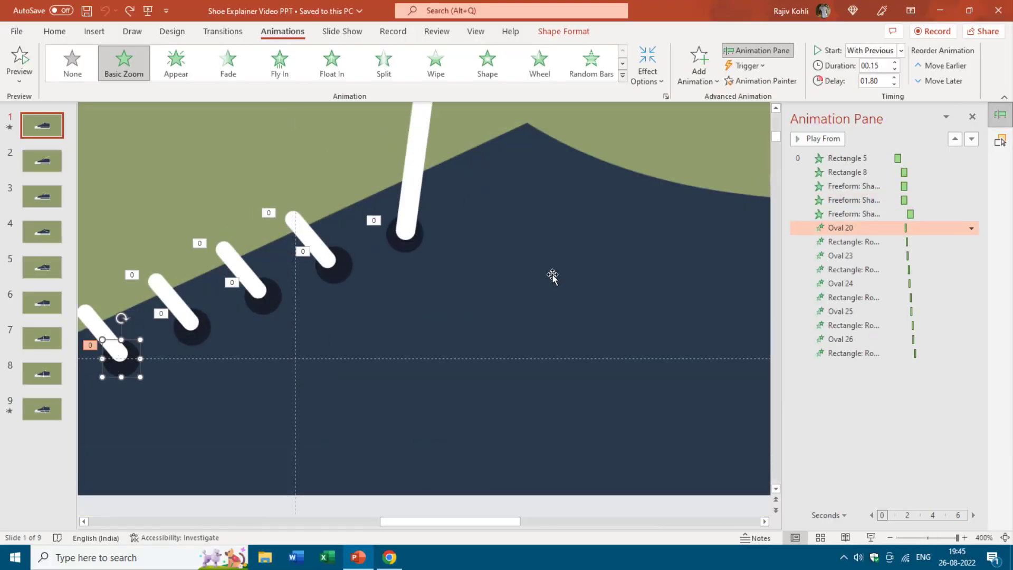
double_click(840, 228)
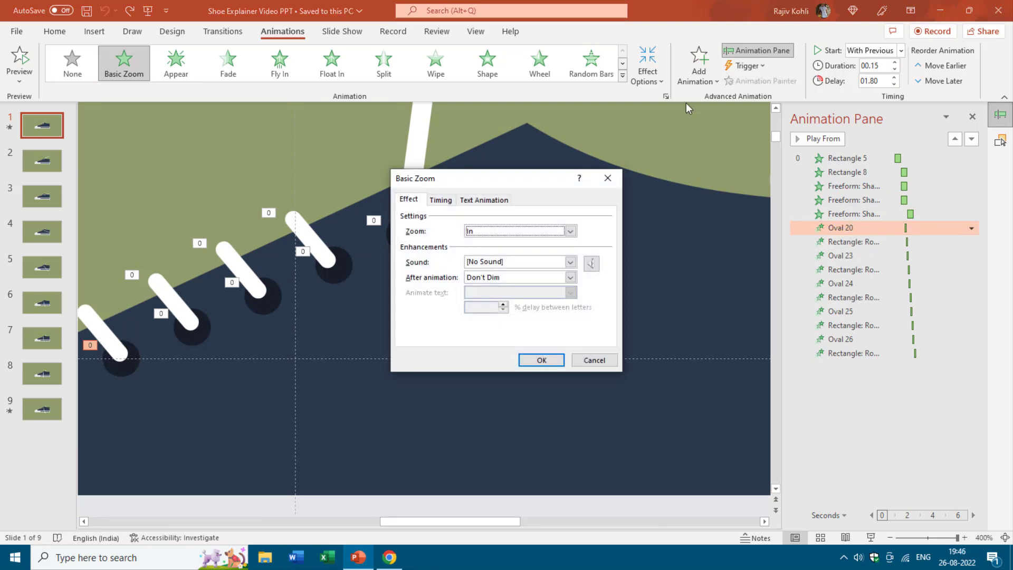
key("Return")
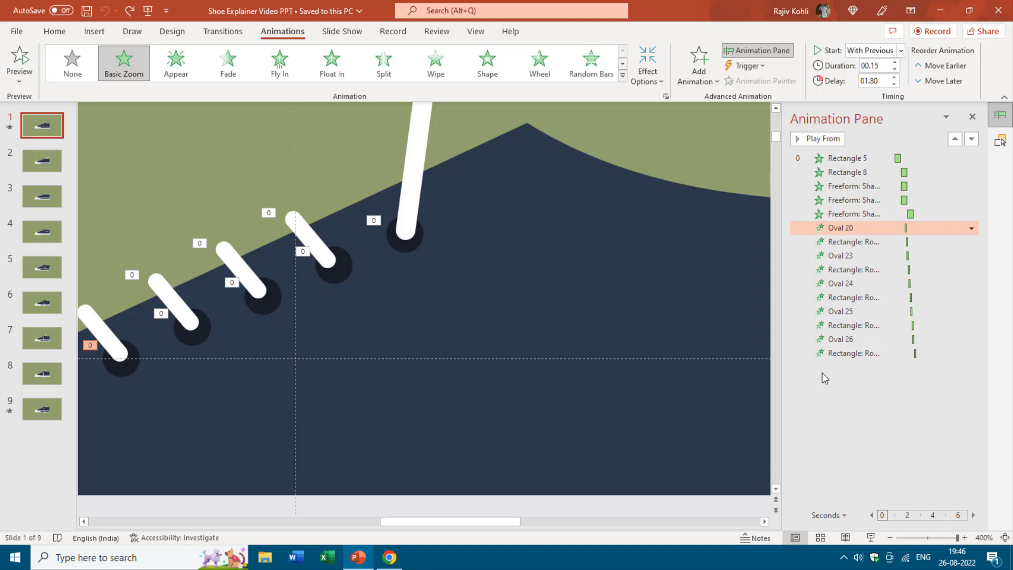
left_click(699, 74)
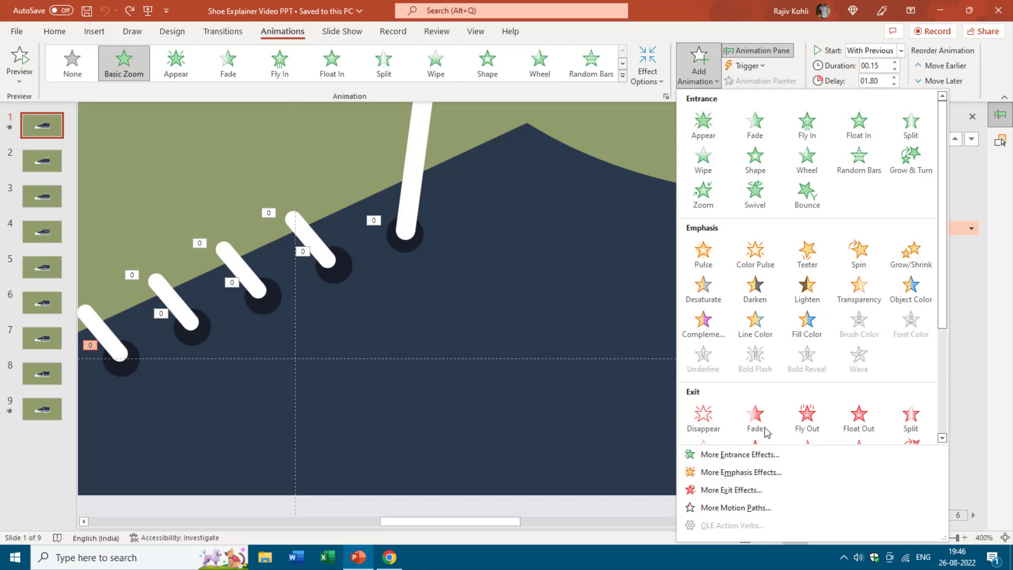
left_click(766, 457)
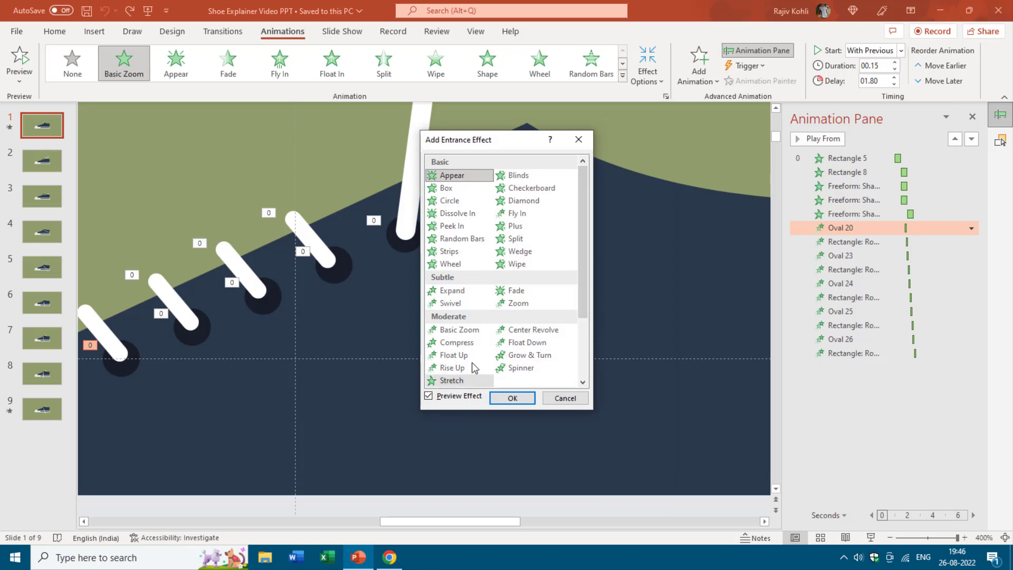
left_click(565, 398)
Go through the five eyelets on the shoe from front to back to review their animations.
left_click(125, 364)
left_click(185, 340)
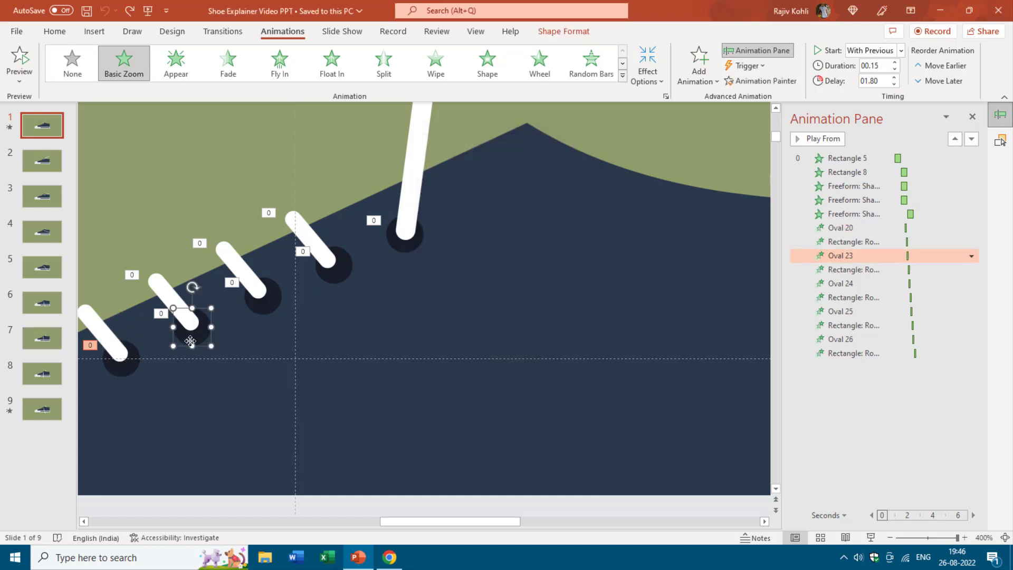
left_click(273, 310)
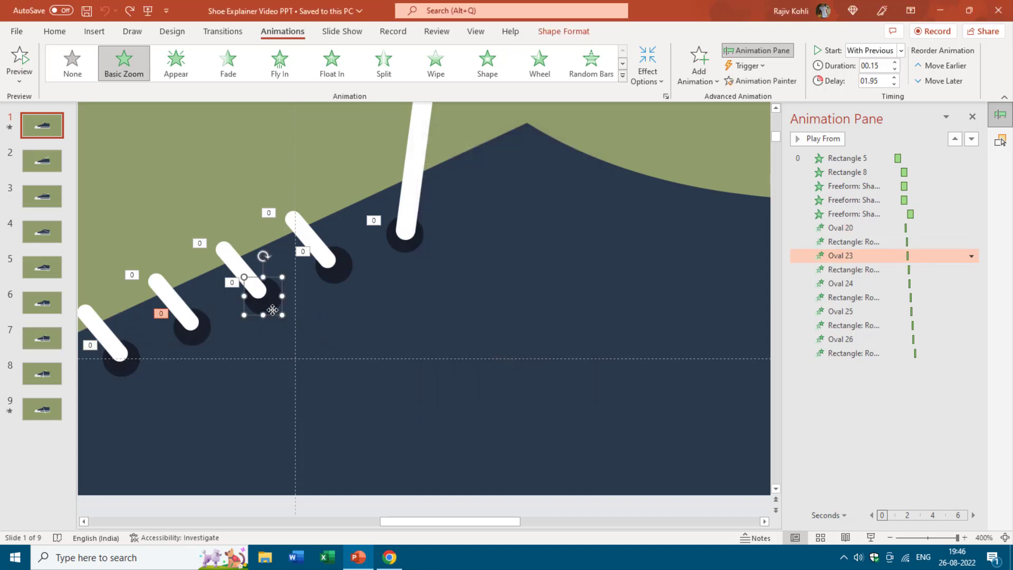
left_click(338, 278)
left_click(403, 247)
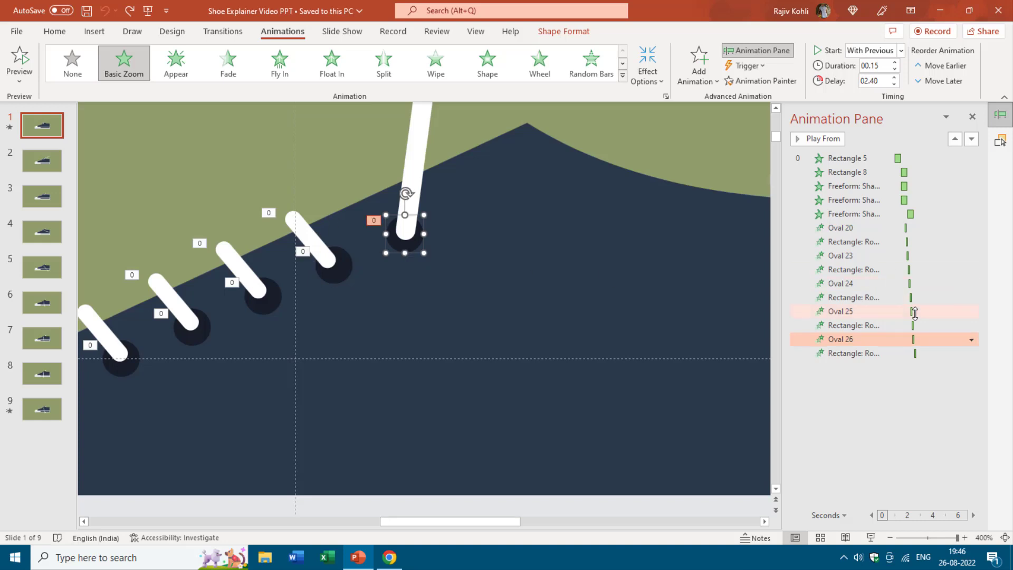
Compare the animation delays of Oval 20 and Oval 23.
left_click(866, 229)
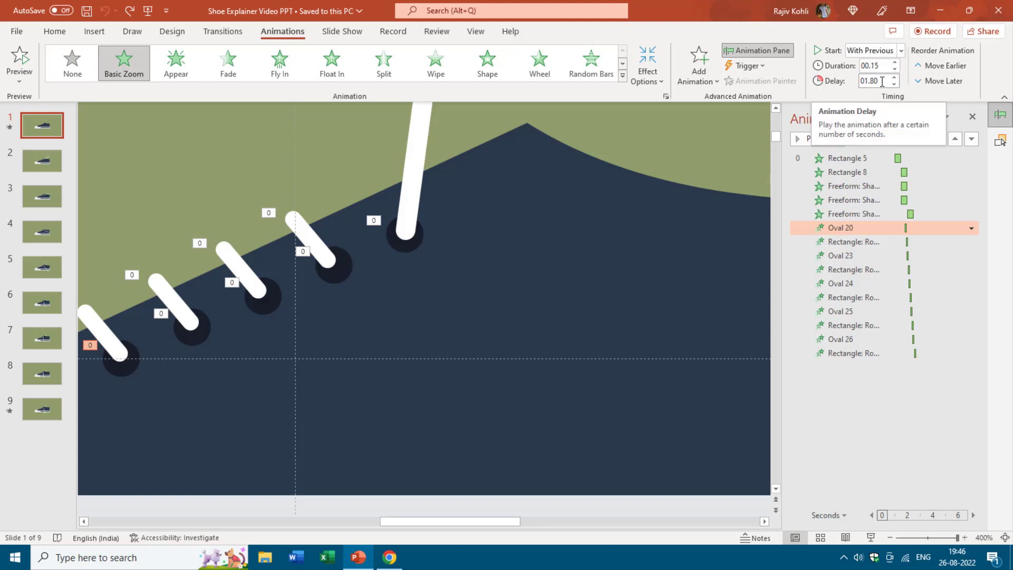
left_click(855, 255)
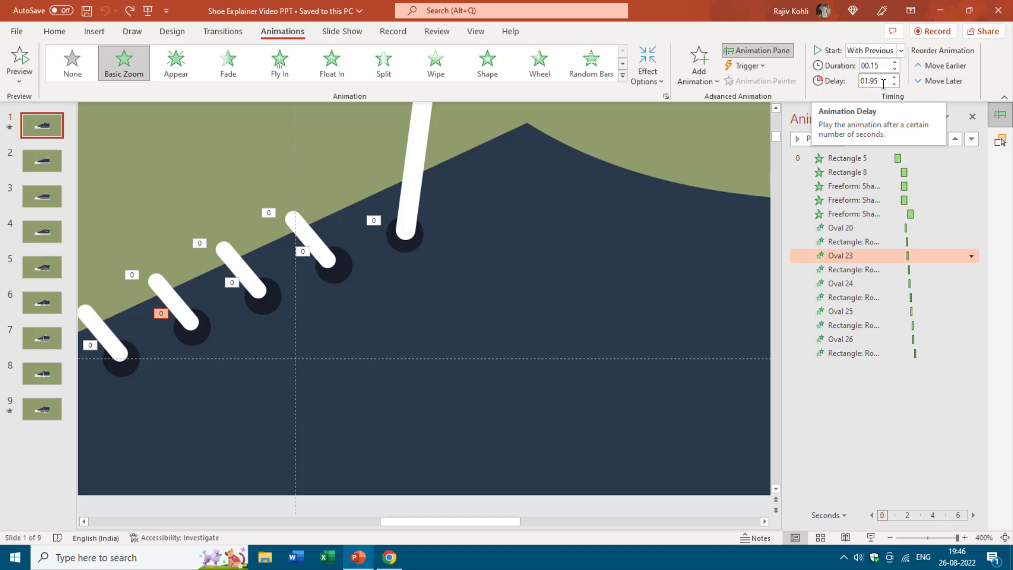
left_click(881, 227)
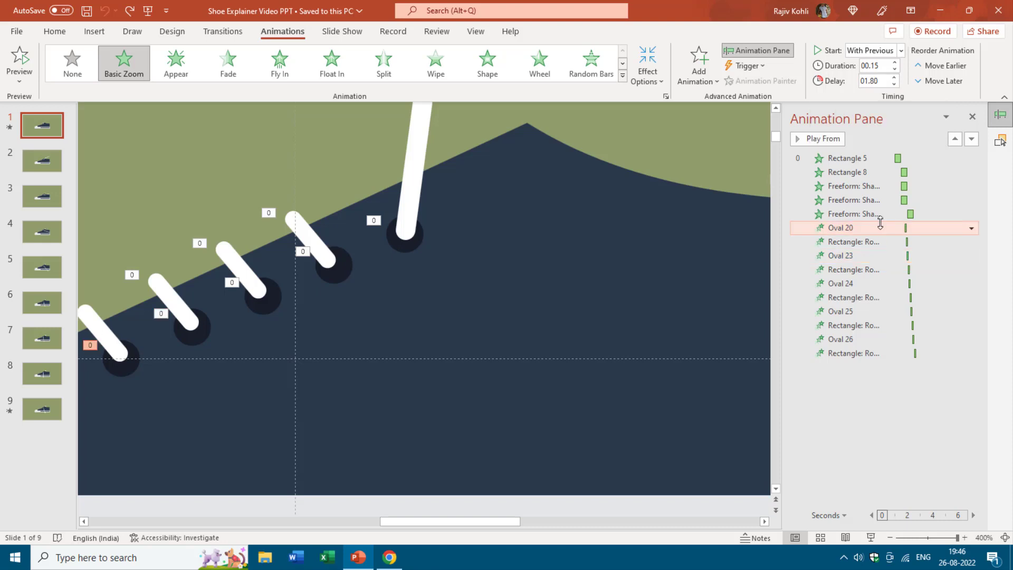
left_click(870, 258)
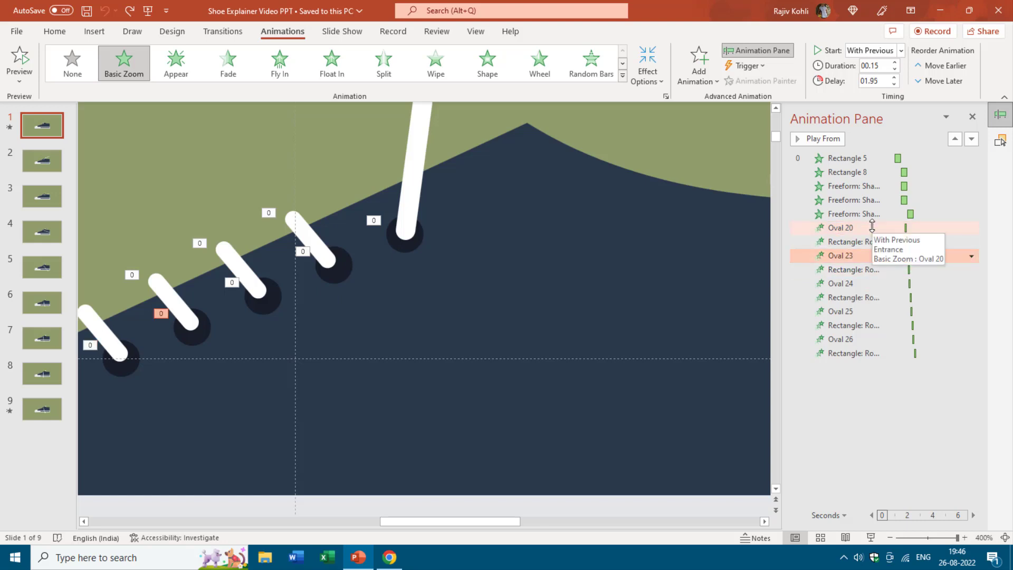
Go through the white lace segments from front to back to review the timing of their animations.
left_click(249, 277)
left_click(306, 235)
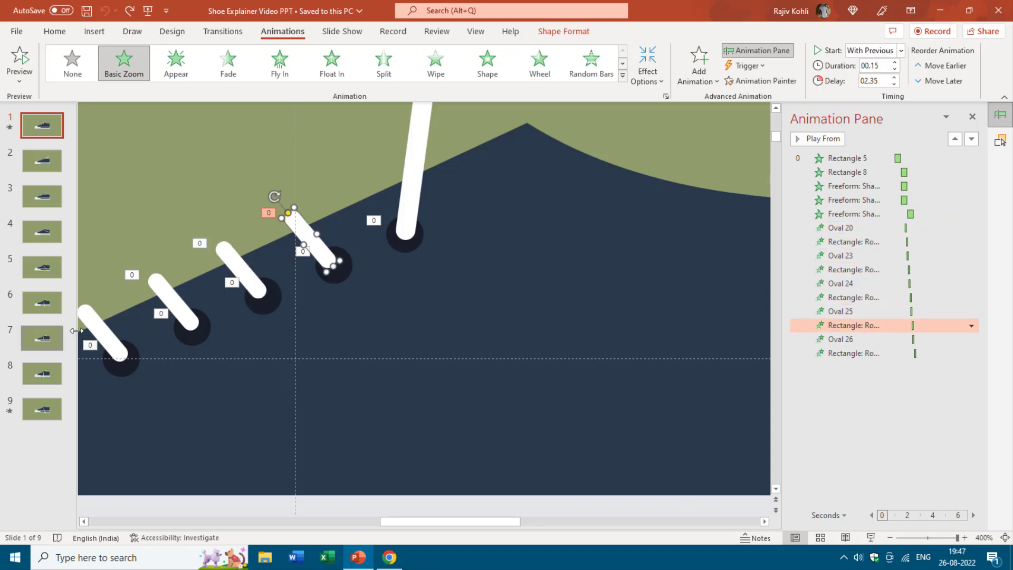
left_click(98, 320)
left_click(164, 293)
left_click(235, 266)
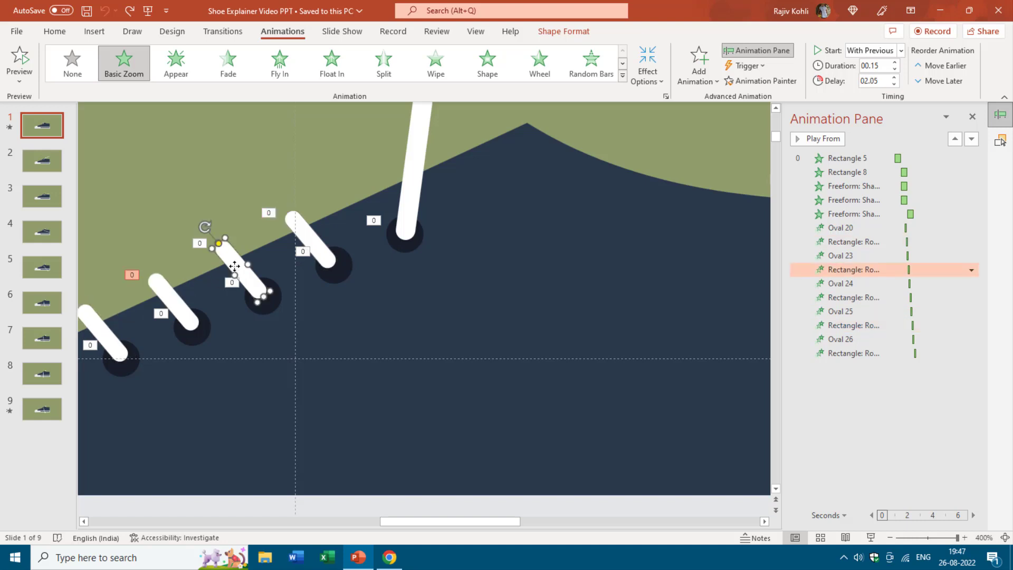
left_click(315, 243)
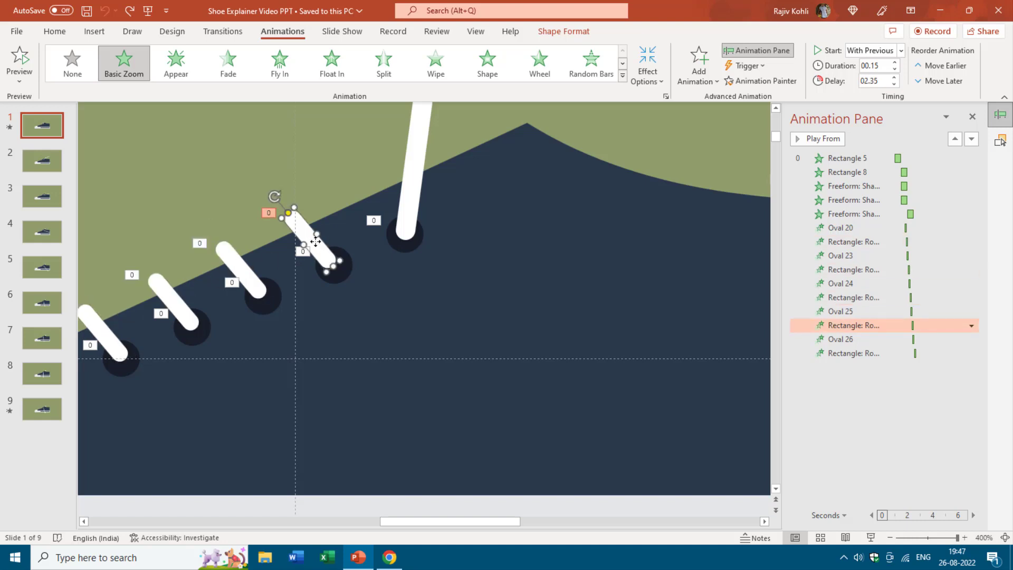
left_click(411, 201)
scroll(543, 305, "down", 5)
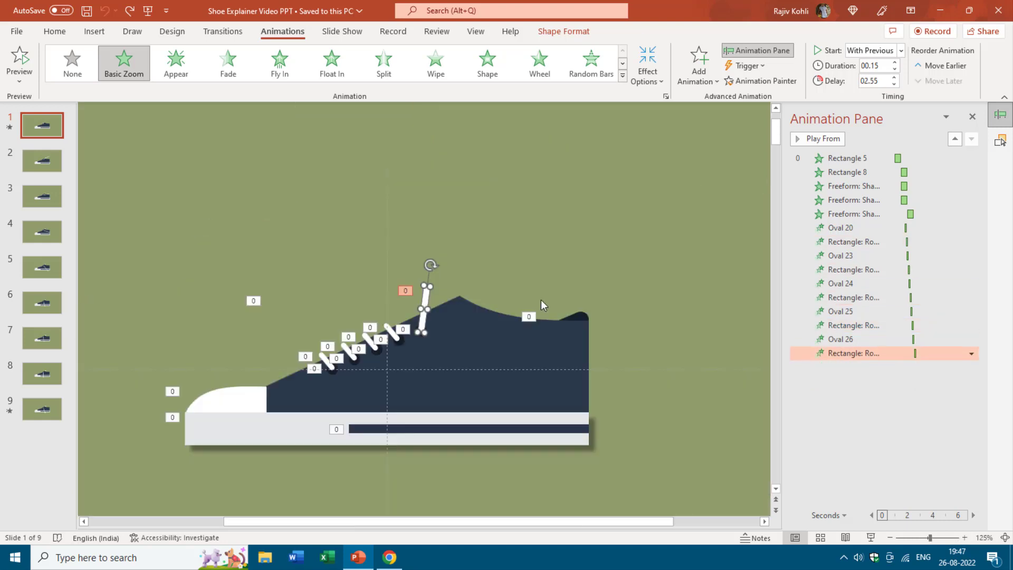
Step back and forth through the slides after slide 1 to examine how the long lace and the tongue change position.
left_click(42, 161)
left_click(34, 379)
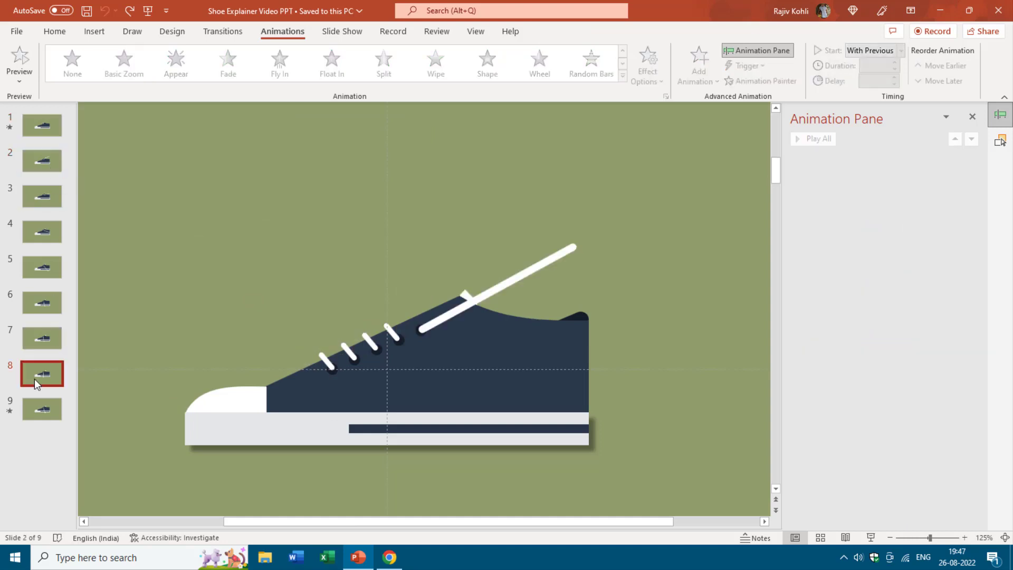
left_click(52, 166)
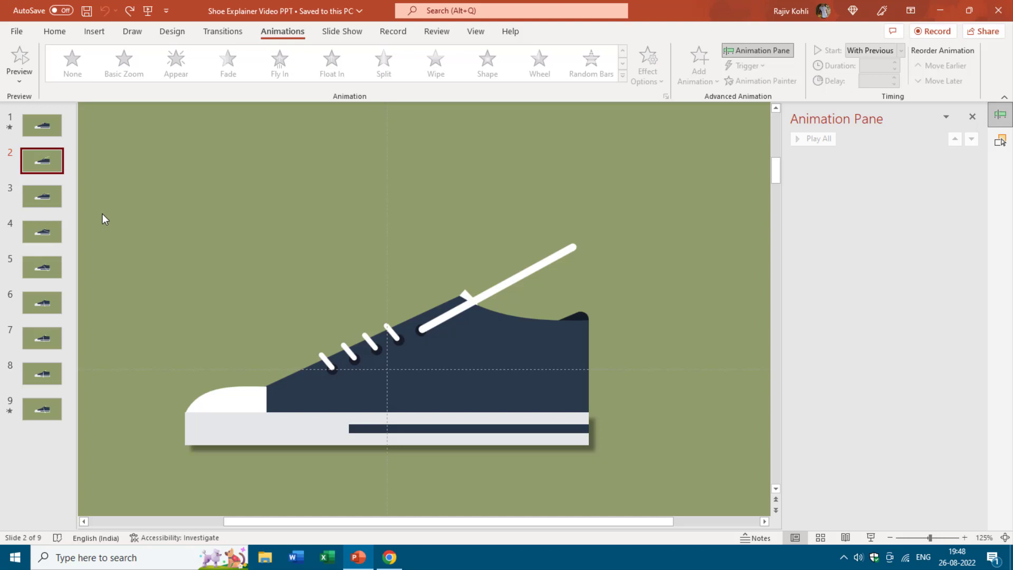
key("Down")
key("Down")
key("Down")
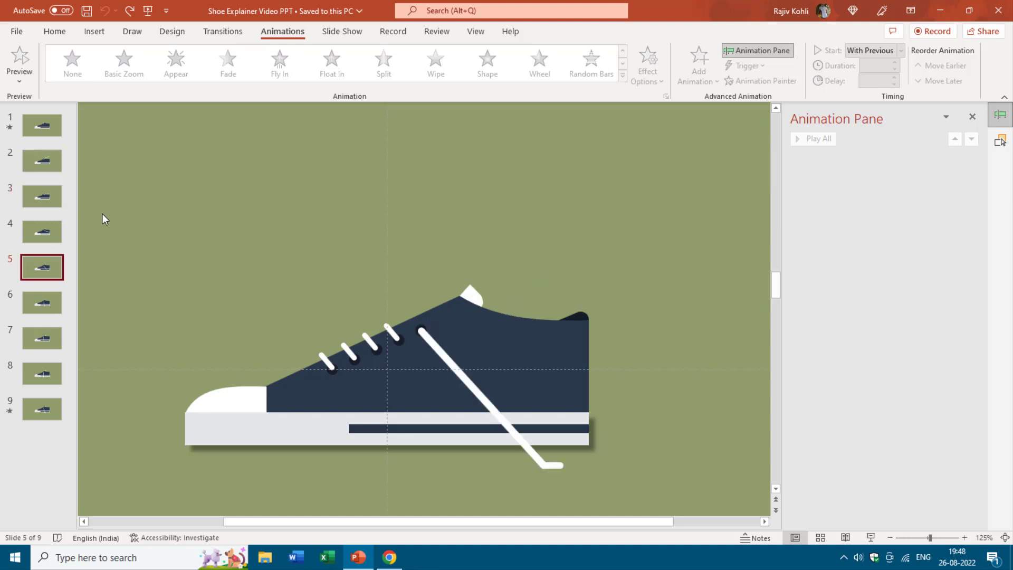
key("Up")
key("Up")
key("Down")
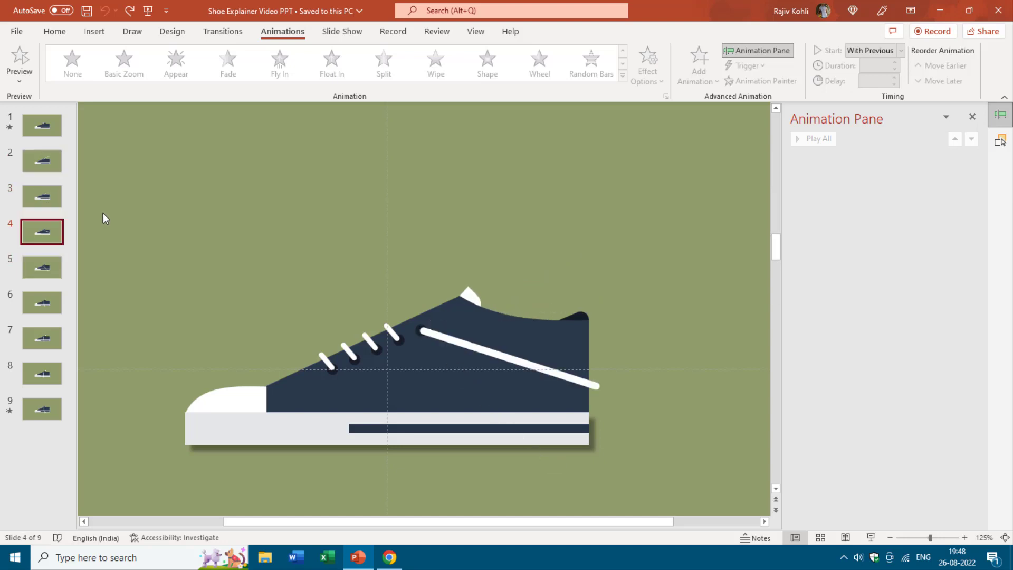
key("Down")
key("Down")
key("Down")
key("Down")
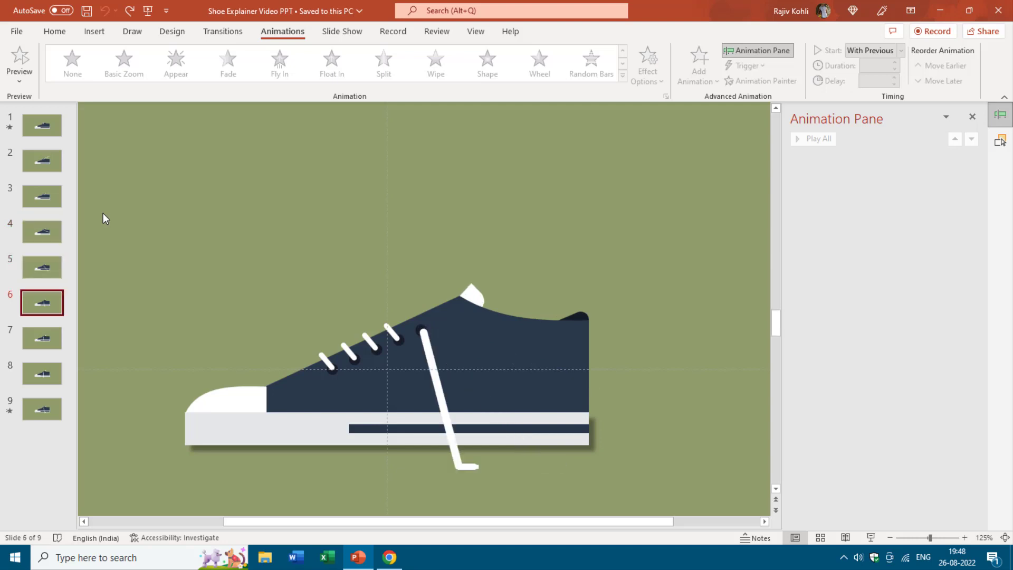
Return to slide 1 and duplicate it.
key("Up")
key("Up")
key("Up")
key("Up")
key("Up")
key("Up")
key("Up")
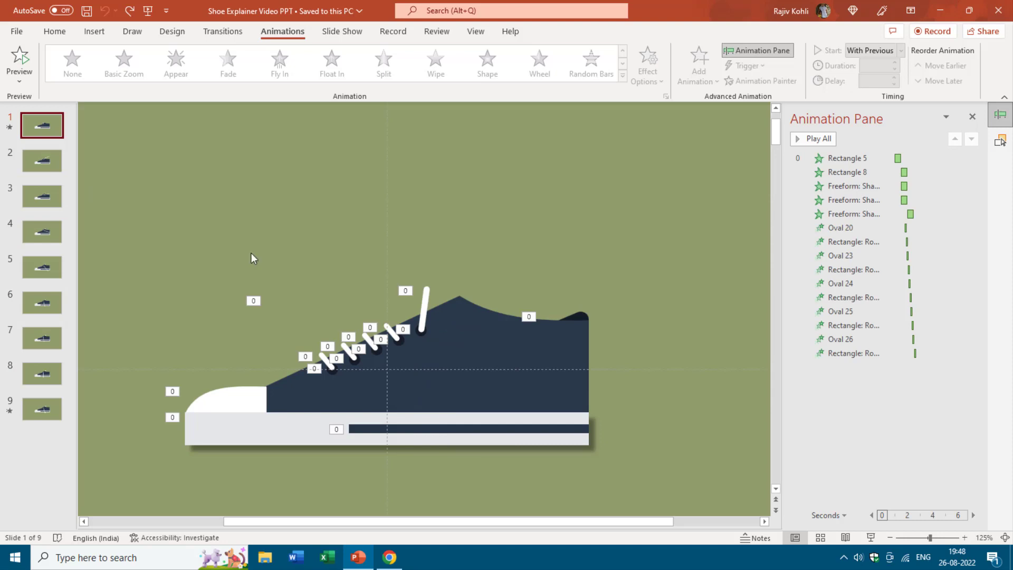
right_click(45, 126)
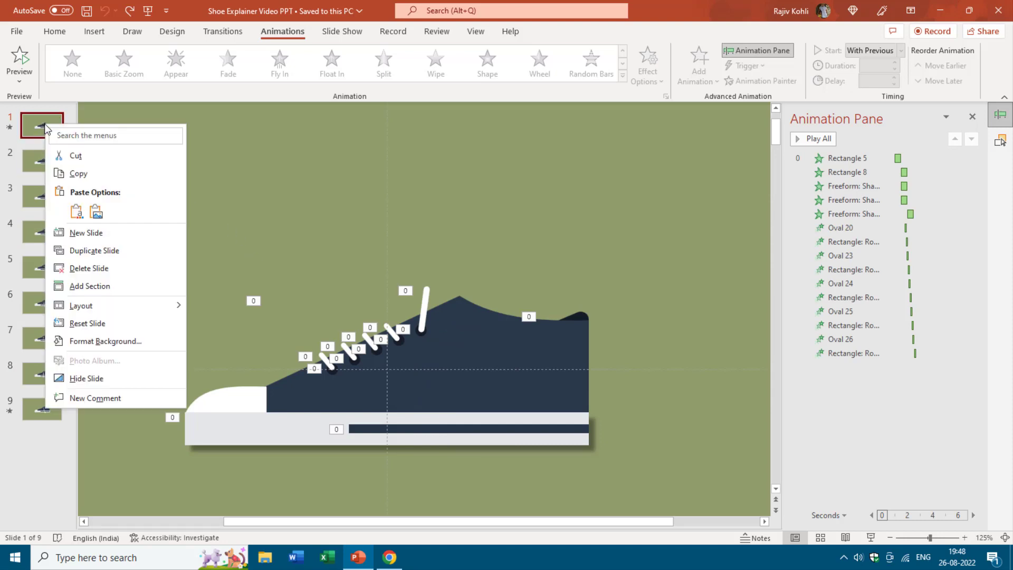
left_click(92, 254)
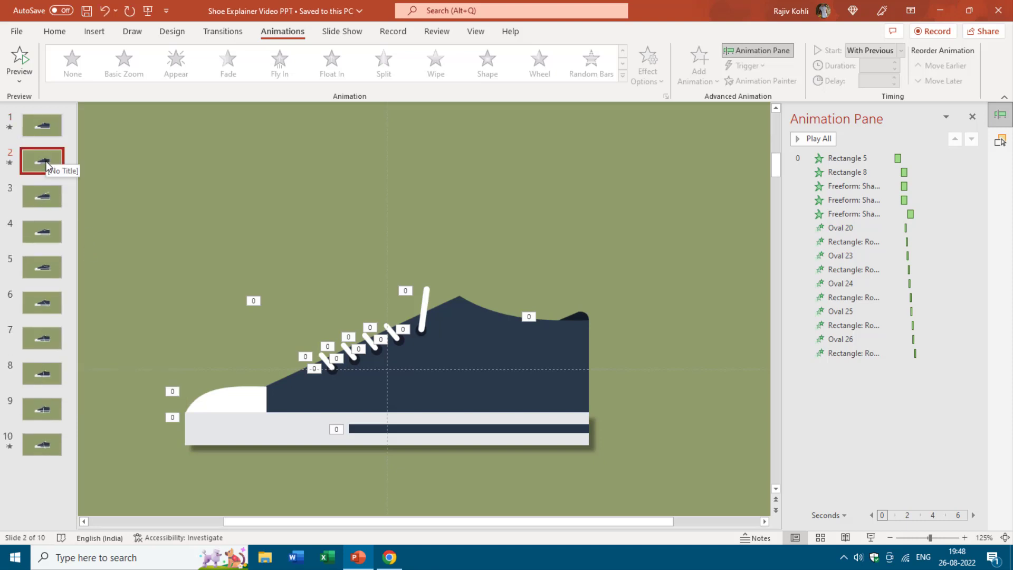
Try to lengthen and rotate the top lace on the duplicated slide 2, and undo the changes together with the duplication.
left_click(46, 202)
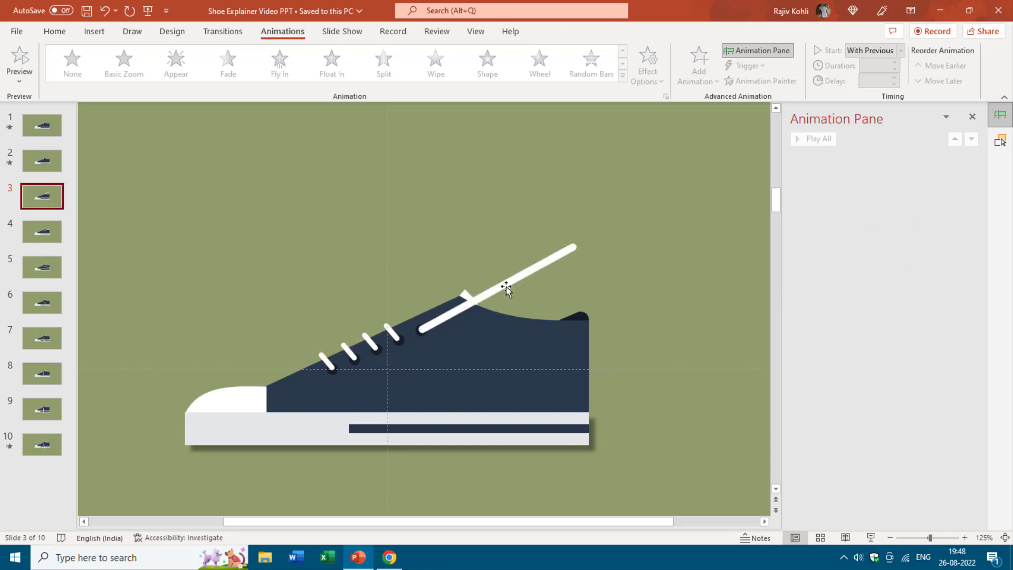
left_click(50, 166)
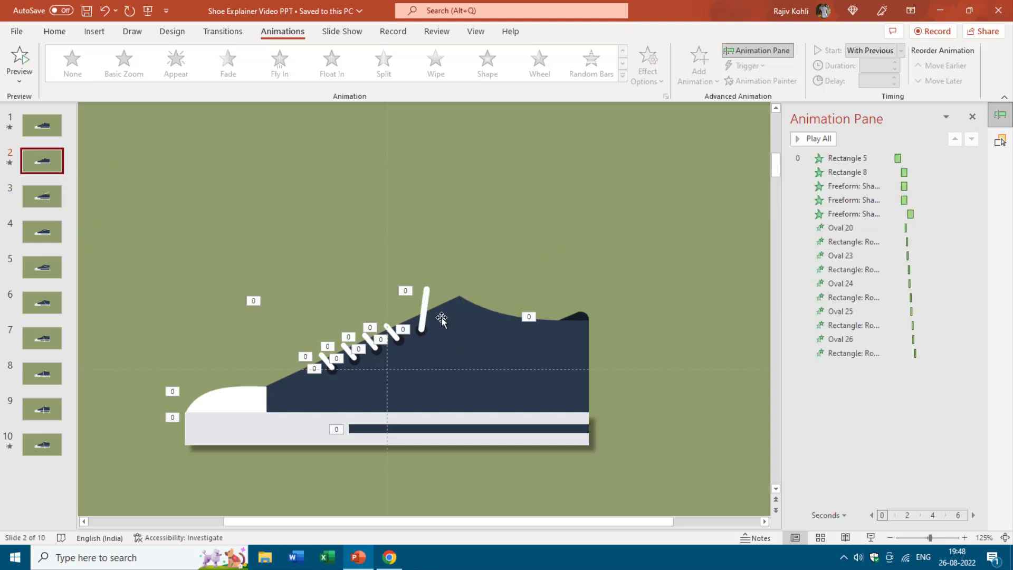
left_click(426, 299)
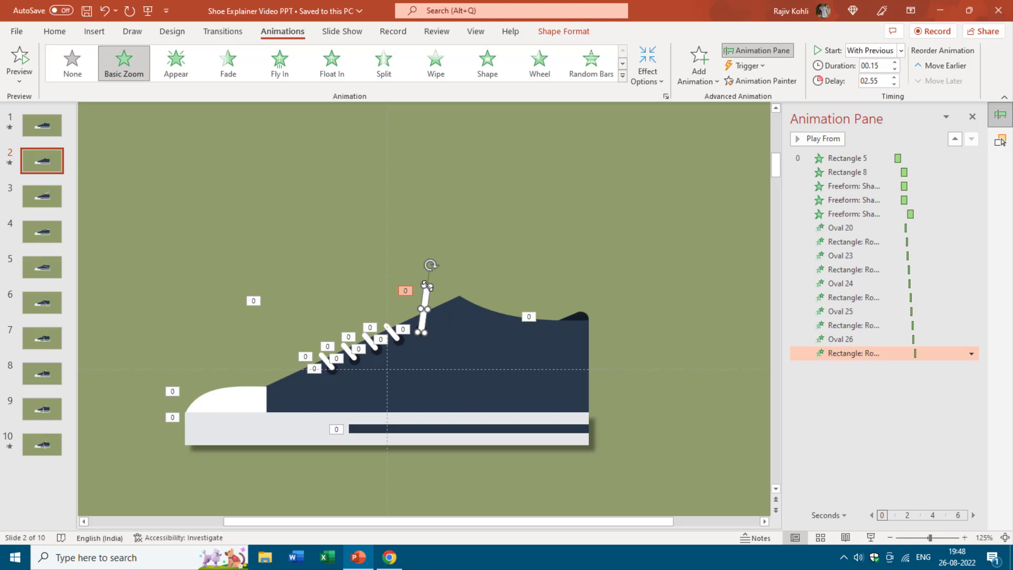
left_click_drag(428, 286, 578, 298)
key("ctrl+z")
key("ctrl+z")
key("ctrl+z")
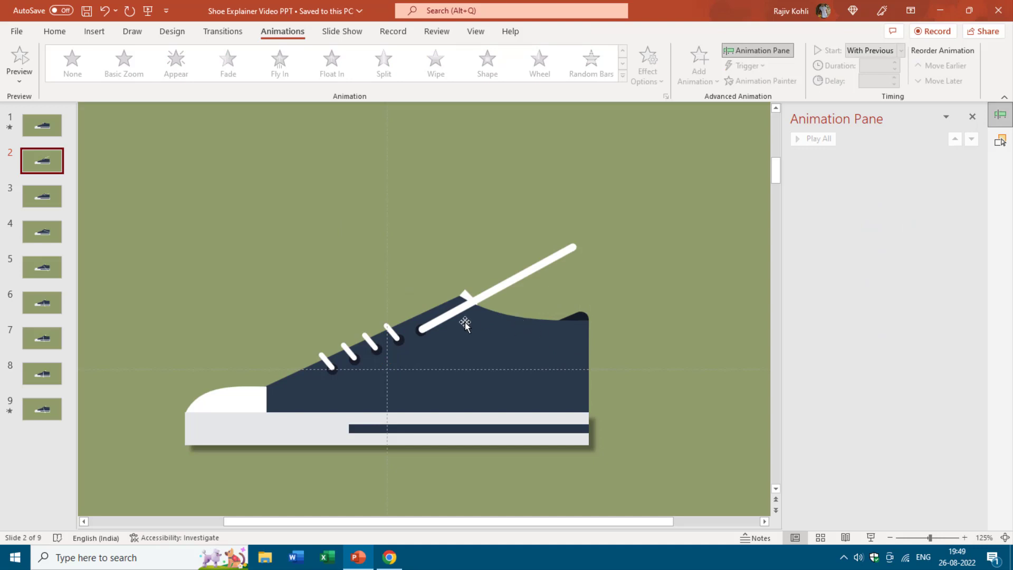
Go through slides 3 to 5 to examine how the long lace swings down, and inspect the tongue on slide 5.
left_click(46, 205)
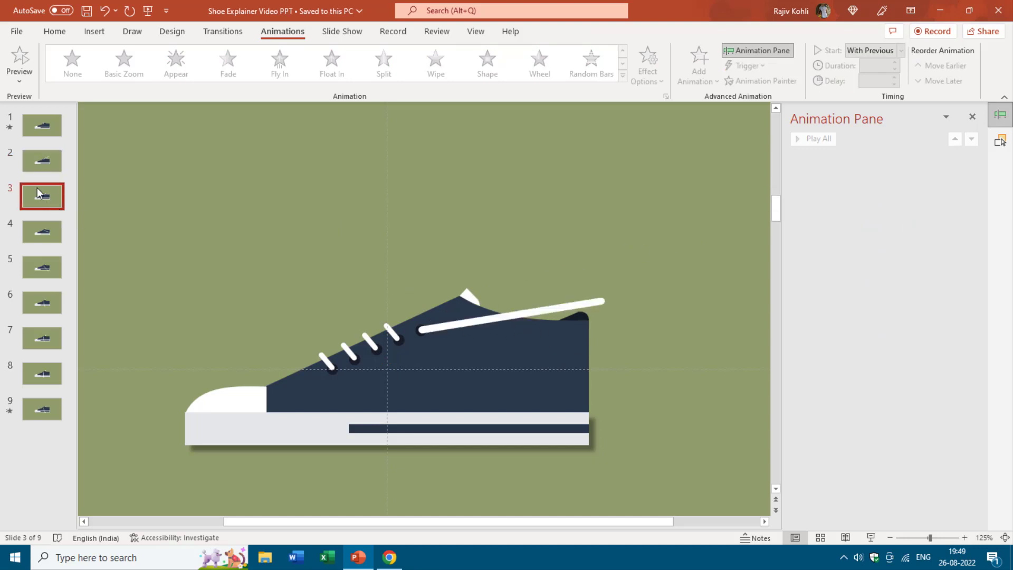
left_click(425, 327)
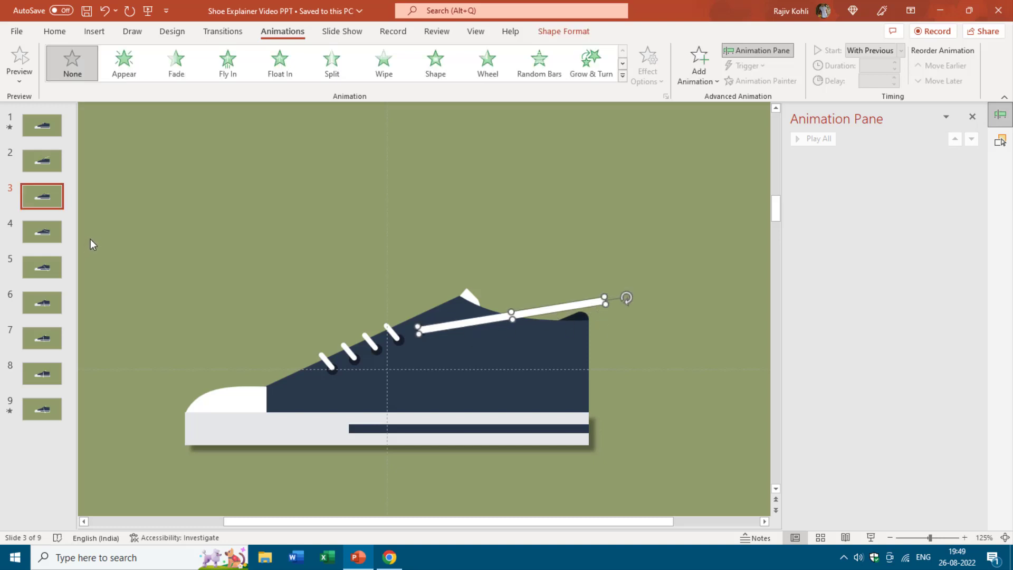
left_click(59, 235)
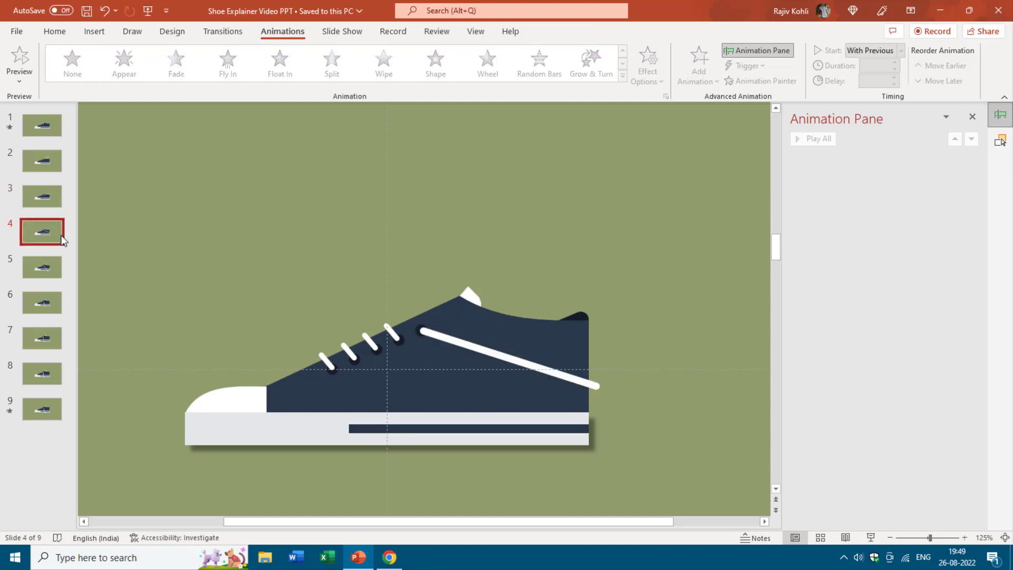
key("Down")
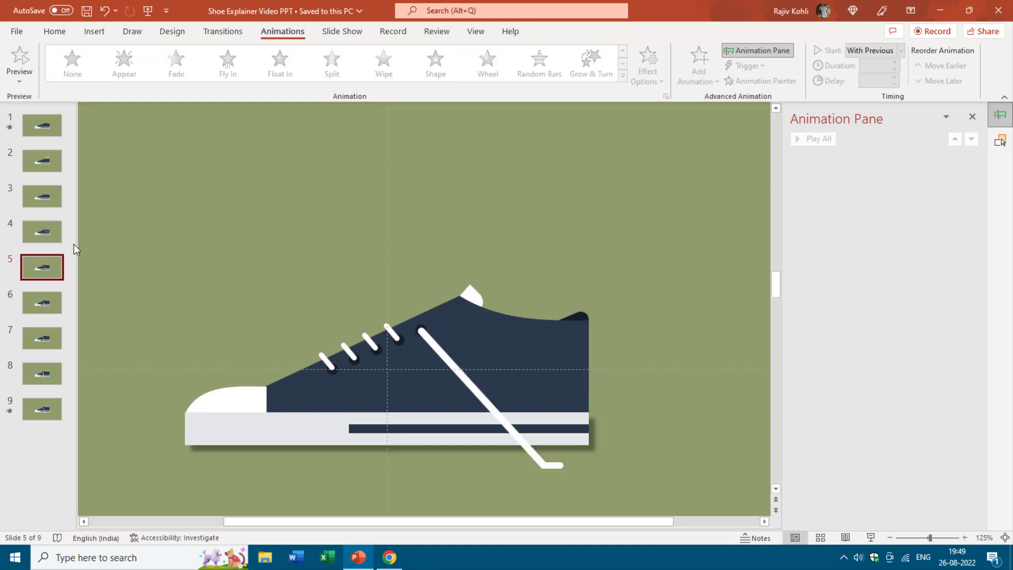
left_click(473, 289)
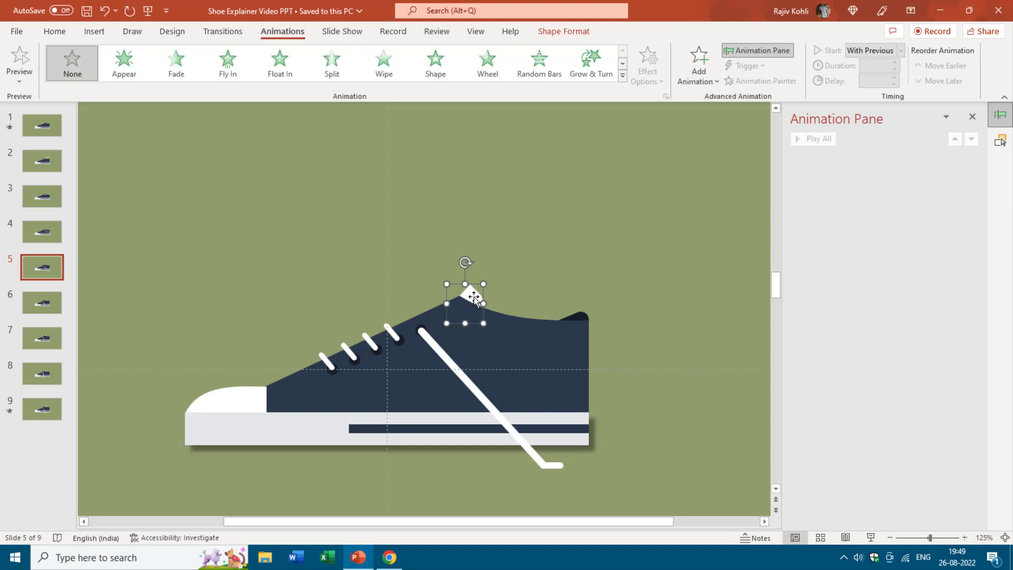
Start again from slide 1 and step through to slide 7, comparing how far the tongue rises and the lace drops.
left_click(41, 126)
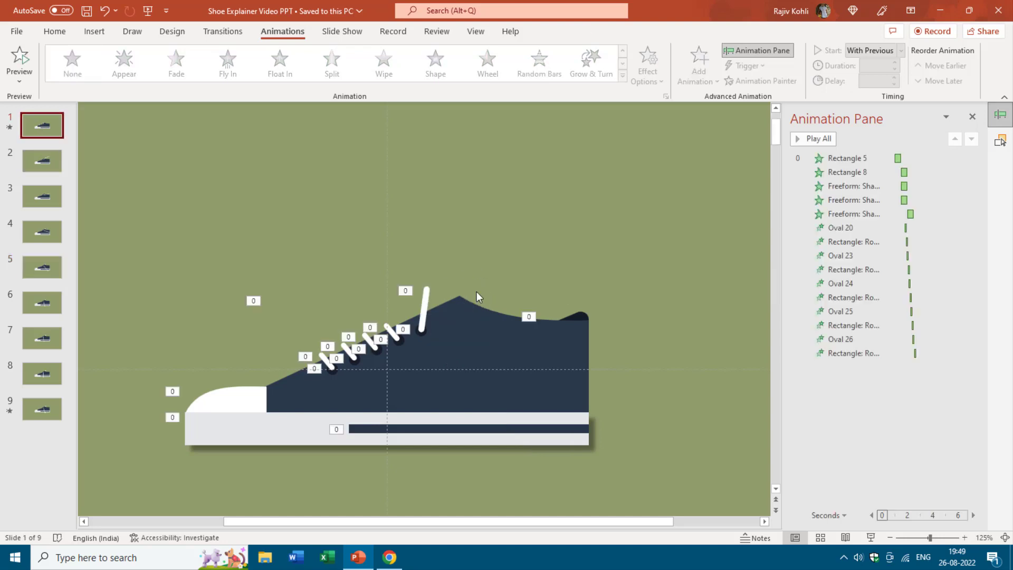
left_click(59, 163)
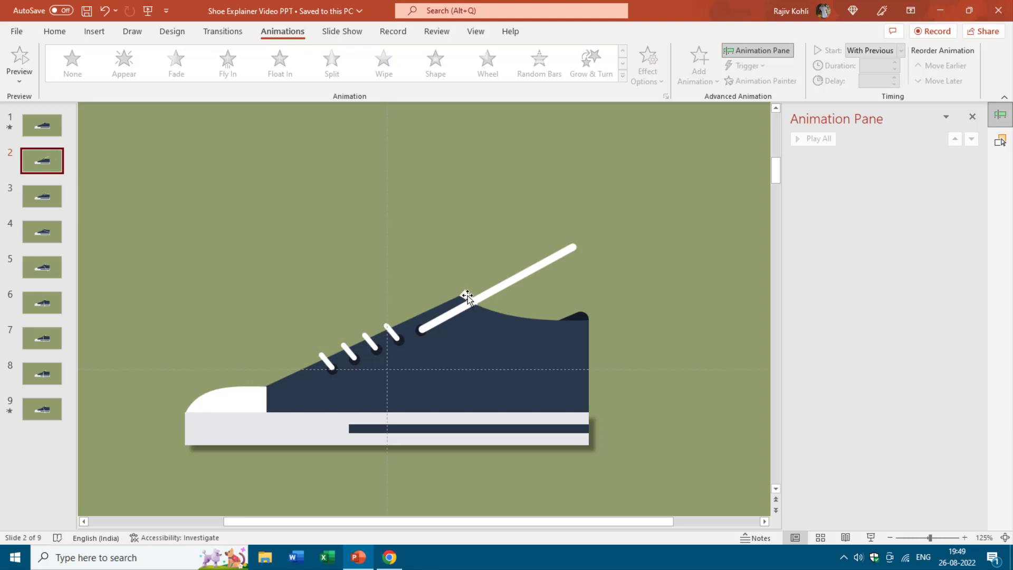
left_click(43, 202)
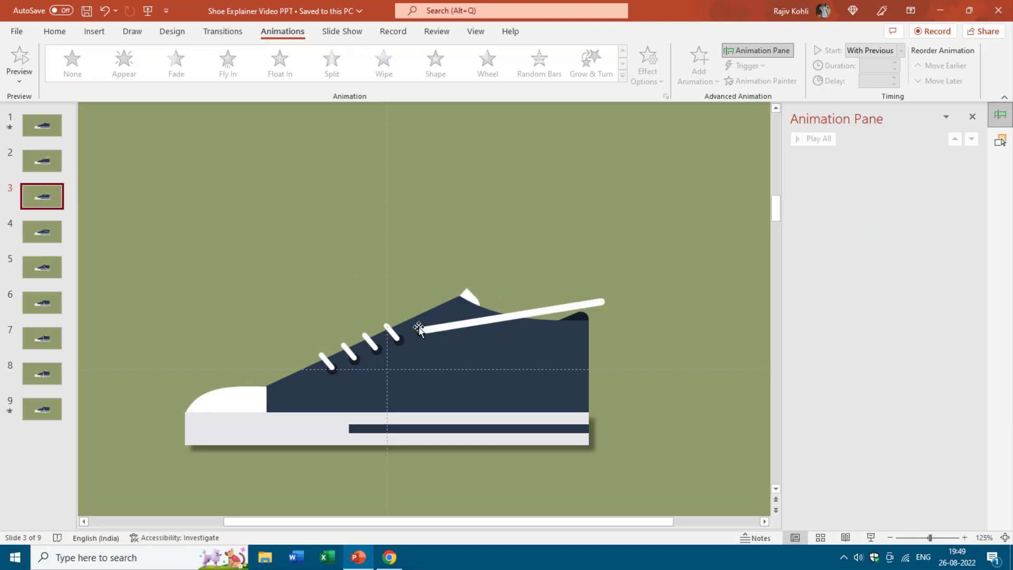
left_click(470, 298)
scroll(122, 260, "down", 1)
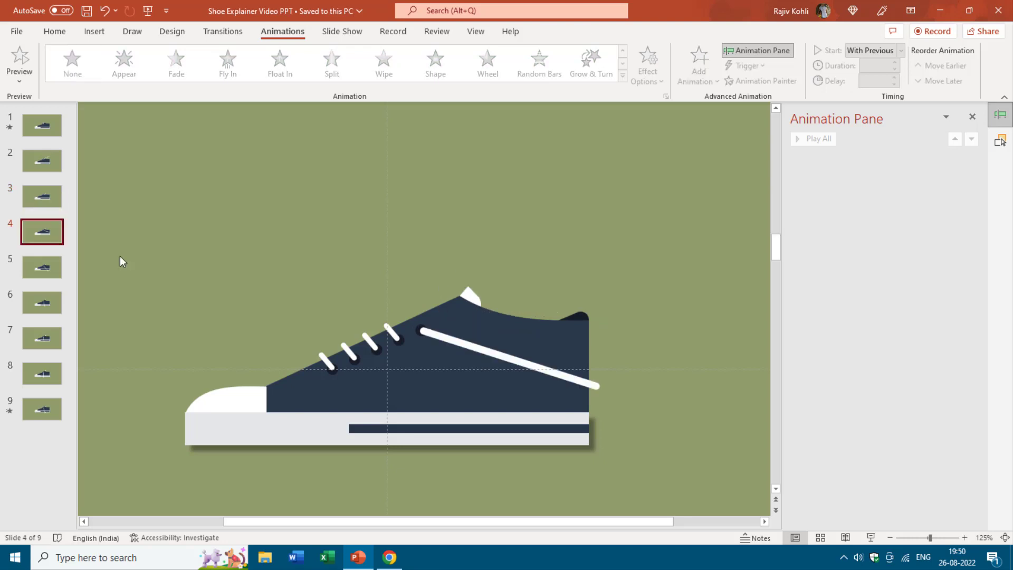
scroll(121, 258, "down", 1)
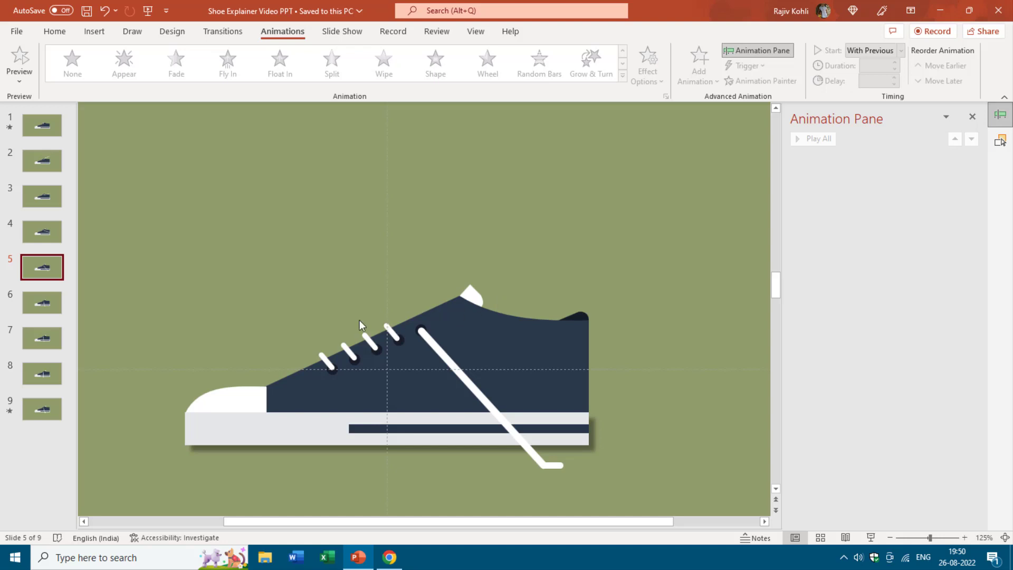
scroll(332, 321, "down", 1)
scroll(332, 321, "down", 1)
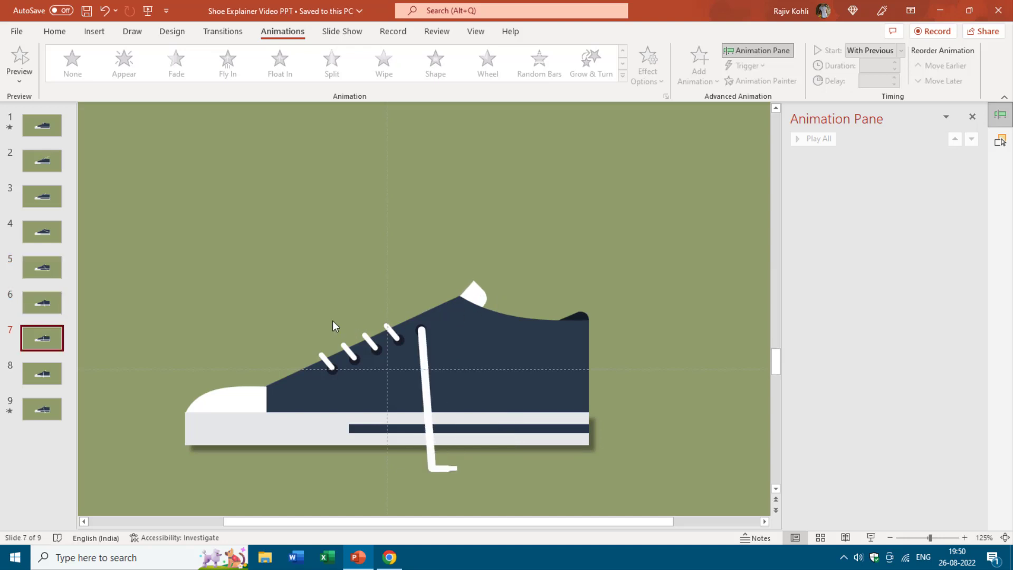
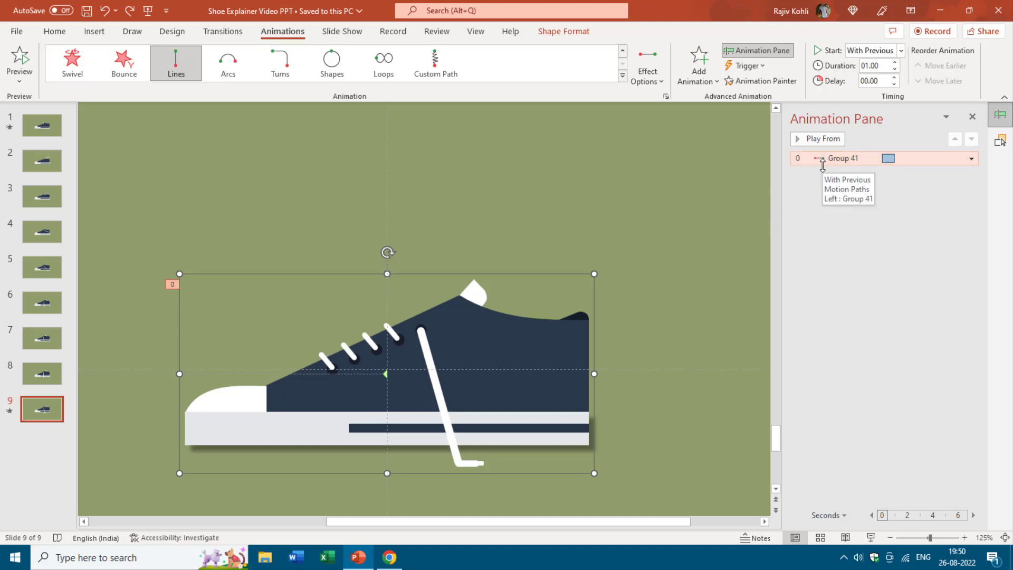
Remove the shoe group's existing motion path on slide 9 and add a new Left motion path to the group.
right_click(822, 159)
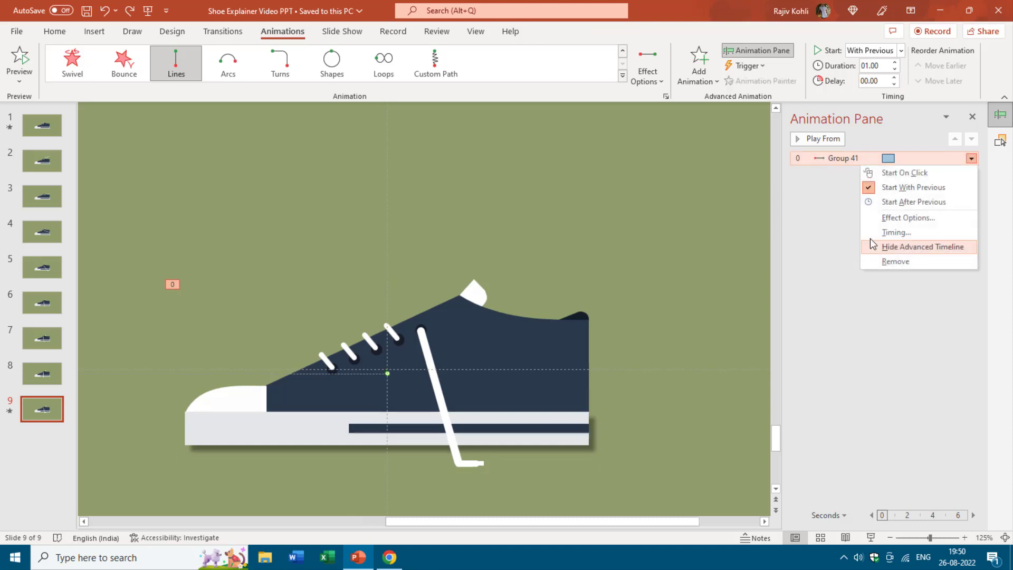
left_click(881, 263)
left_click(478, 347)
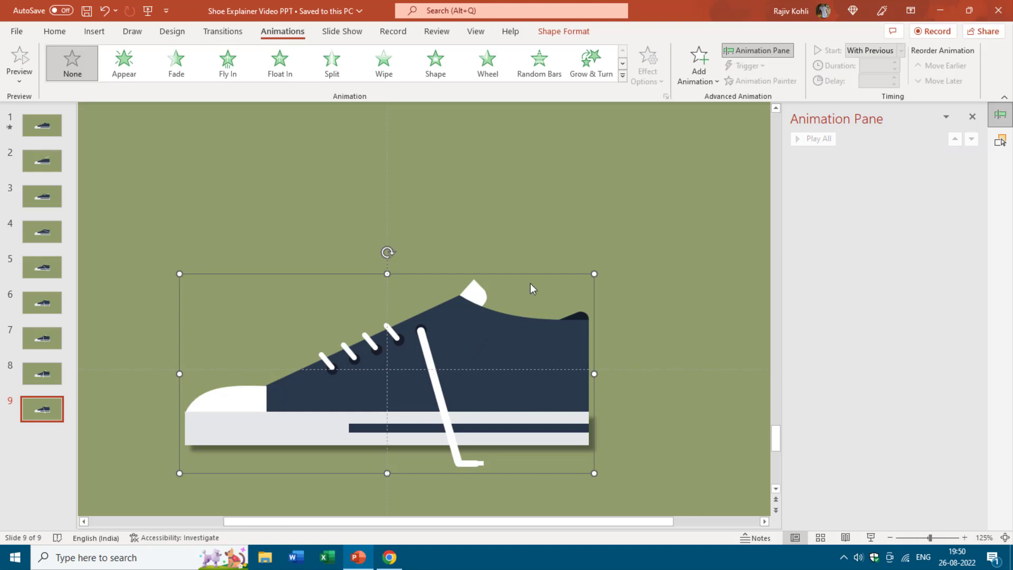
left_click(701, 68)
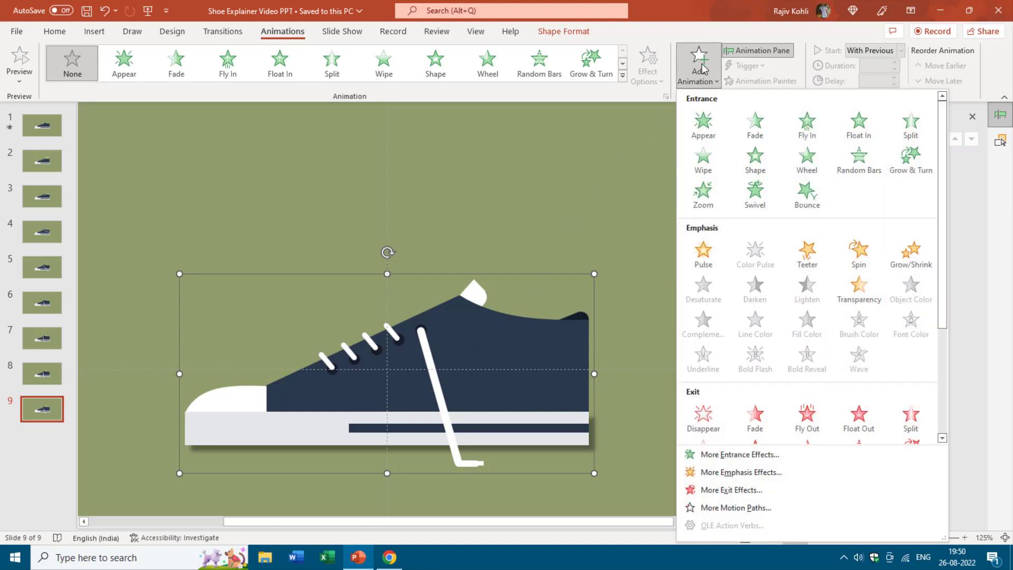
left_click(730, 508)
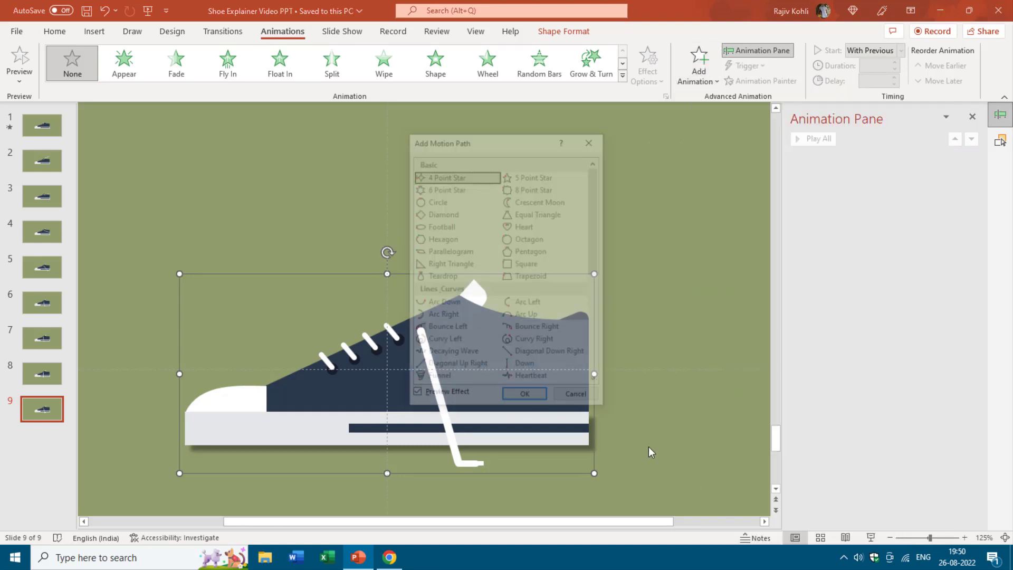
scroll(499, 285, "down", 2)
left_click(451, 316)
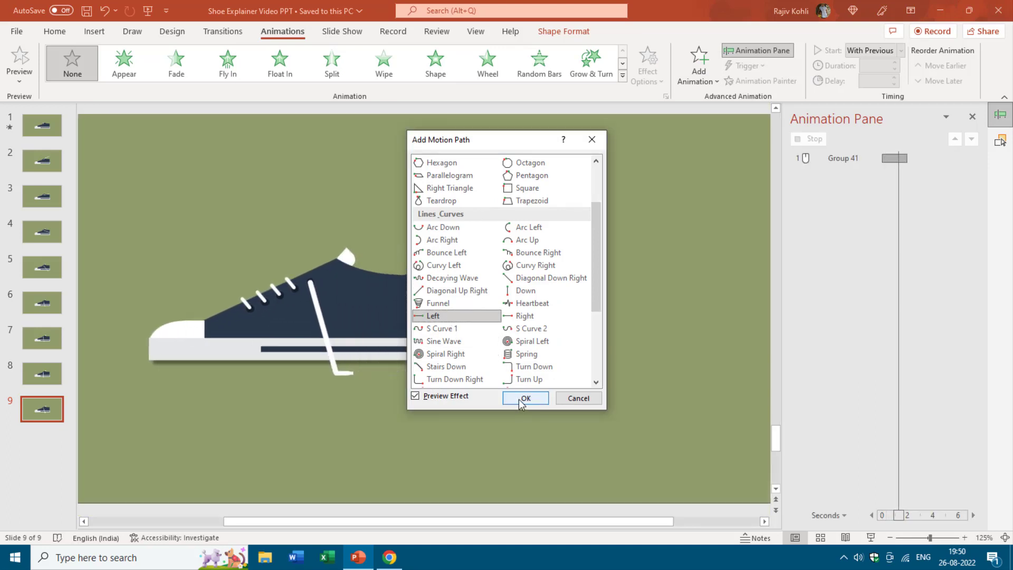
left_click(524, 398)
Extend the motion path so the shoe ends completely off the slide's left edge, and set it to start With Previous.
scroll(390, 363, "down", 8)
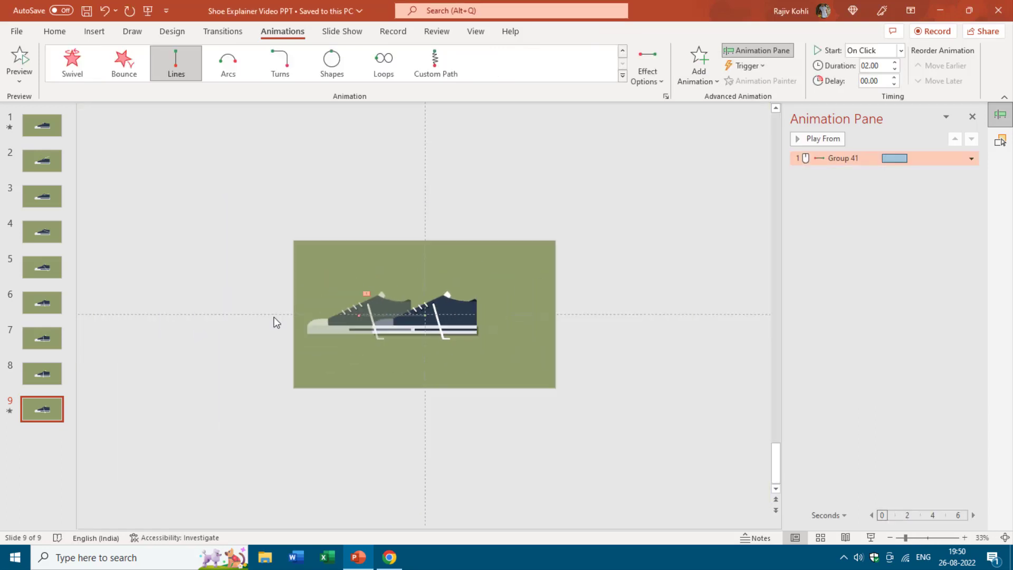
left_click_drag(357, 315, 235, 314)
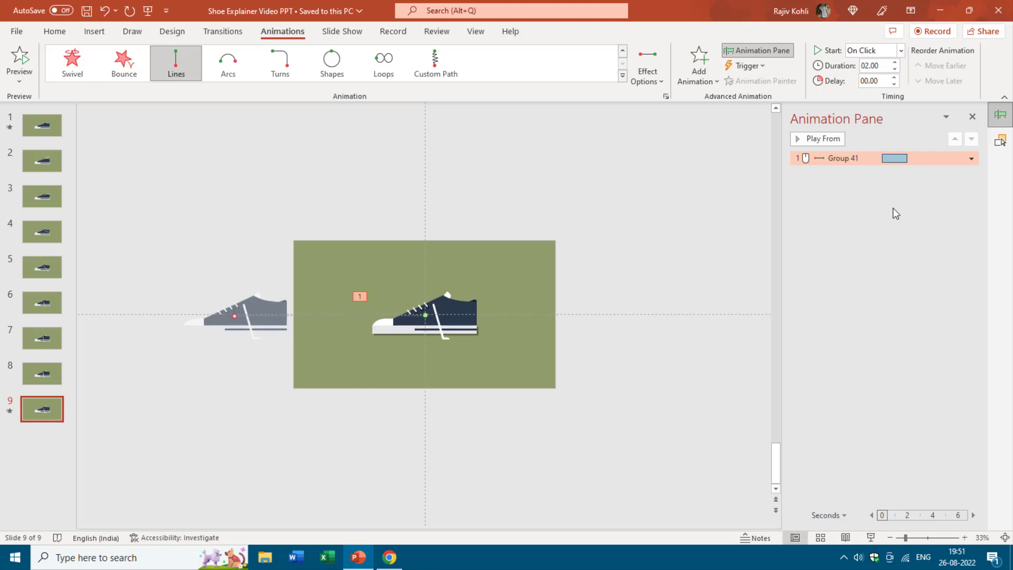
left_click(877, 55)
left_click(868, 79)
Set the shoe's Left motion path to a smooth start of 0.50 seconds and a smooth end of 0 seconds.
double_click(847, 158)
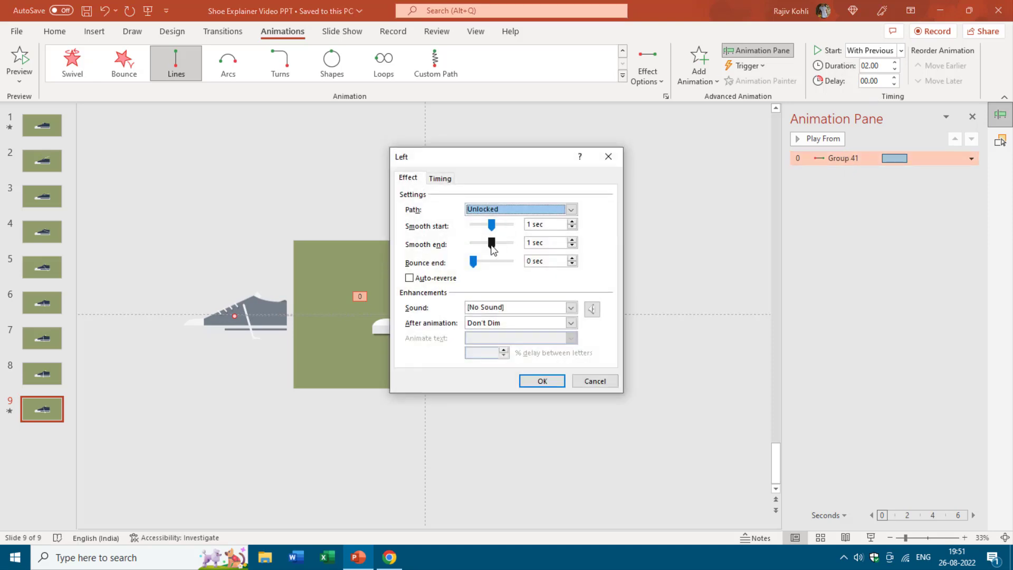
left_click(492, 244)
left_click_drag(493, 248, 446, 252)
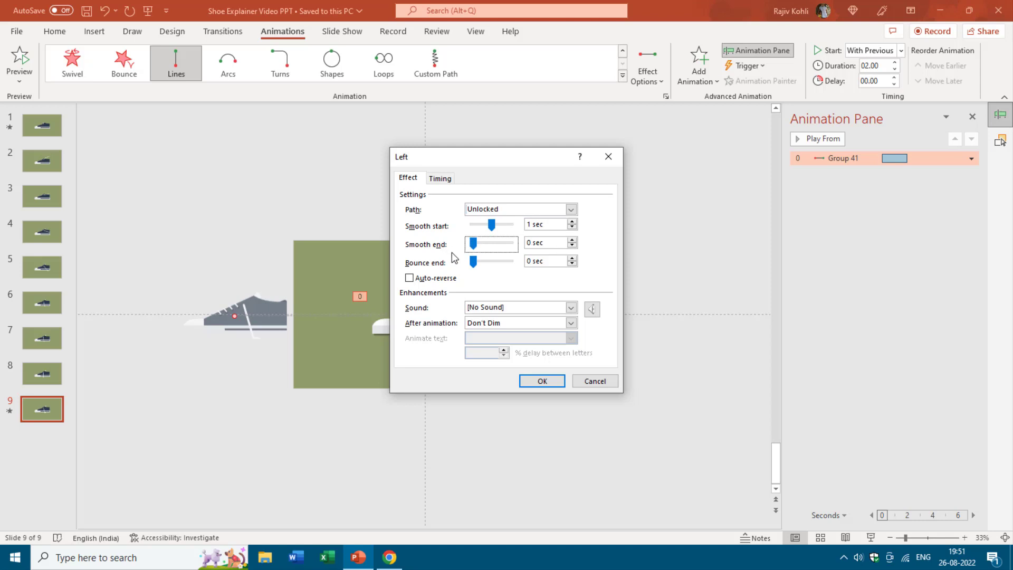
left_click(572, 228)
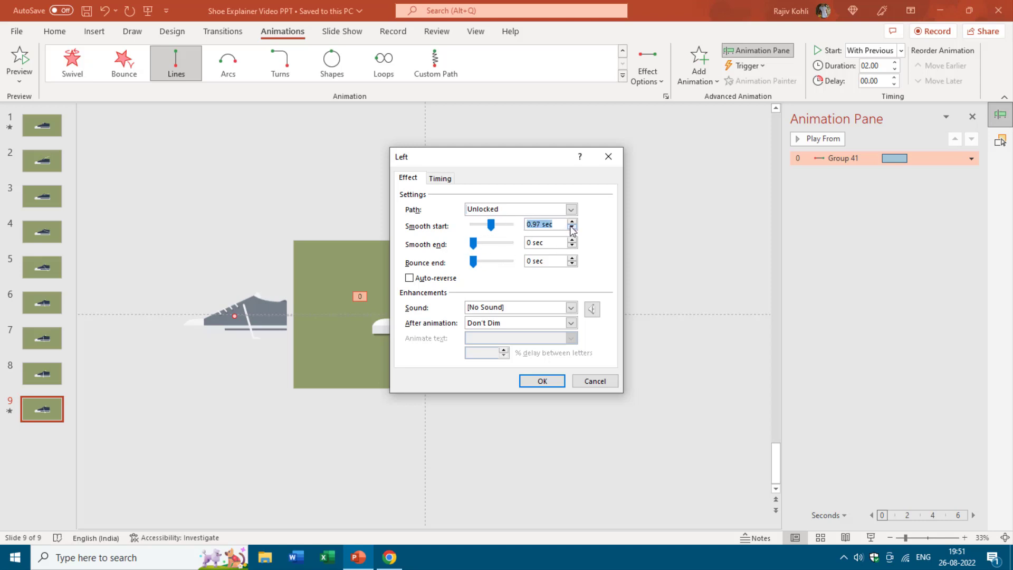
left_click(572, 228)
type(".50")
left_click(537, 382)
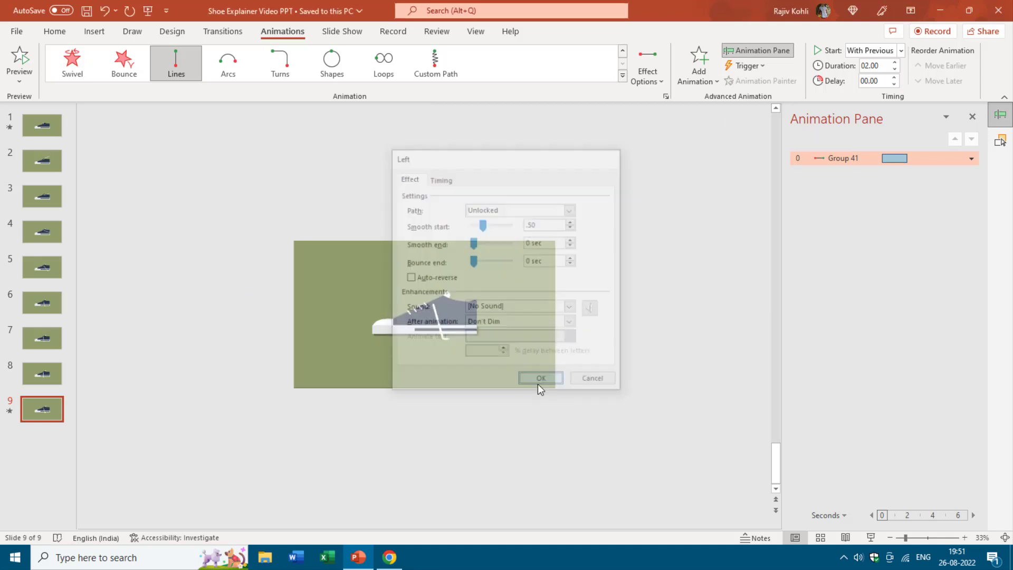
Set slide 1 to advance automatically after 00:02.70.
left_click(42, 125)
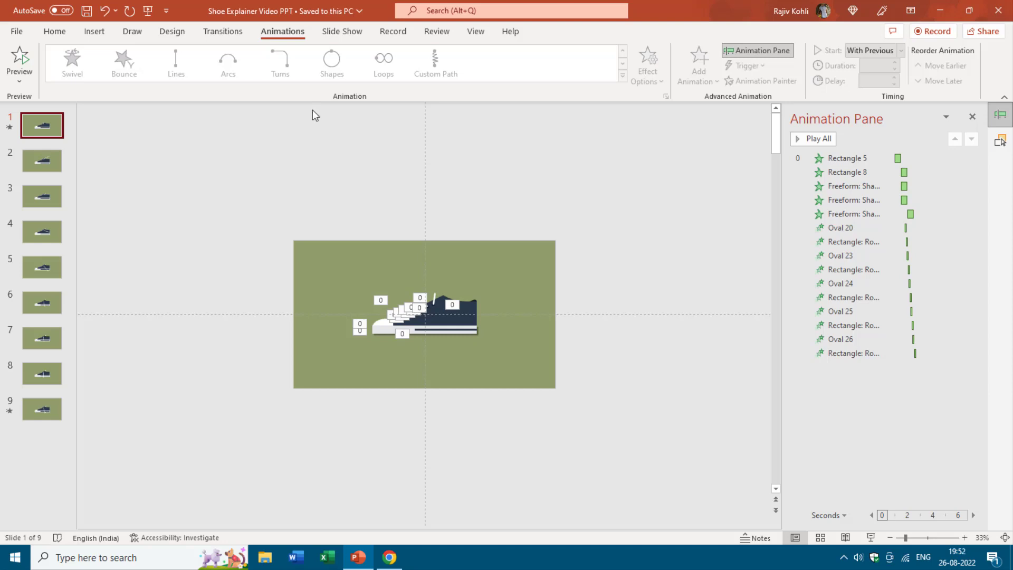
left_click(223, 33)
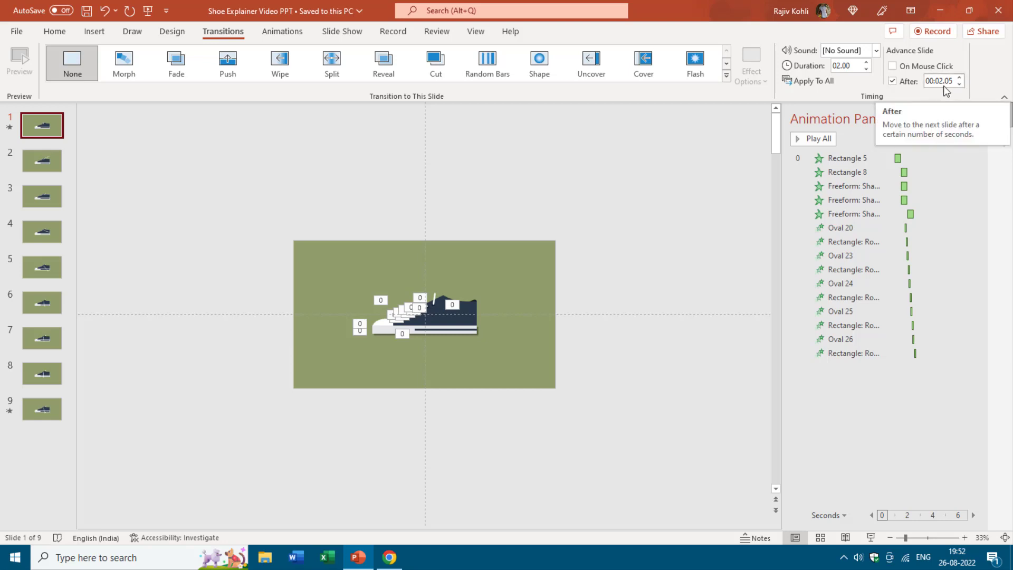
scroll(945, 81, "up", 1)
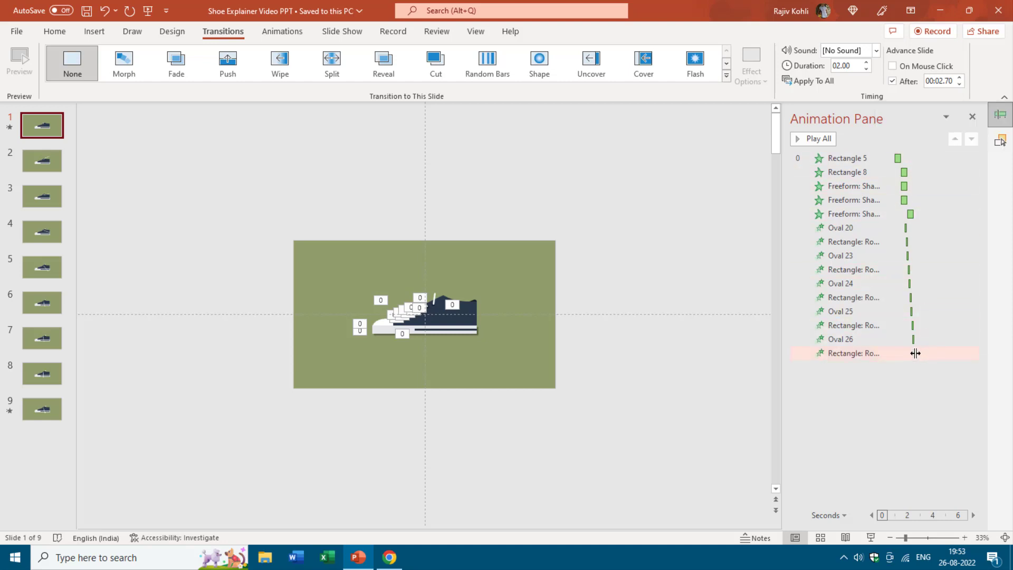
Step through the slides from 2 to 7 to check their automatic advance timing.
key("Page_Down")
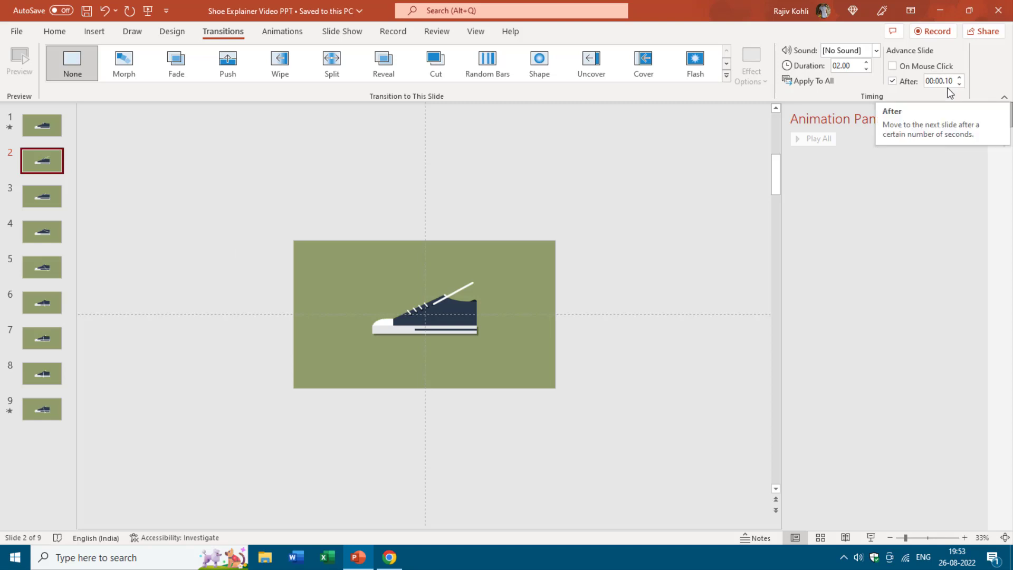
left_click(33, 199)
key("Up")
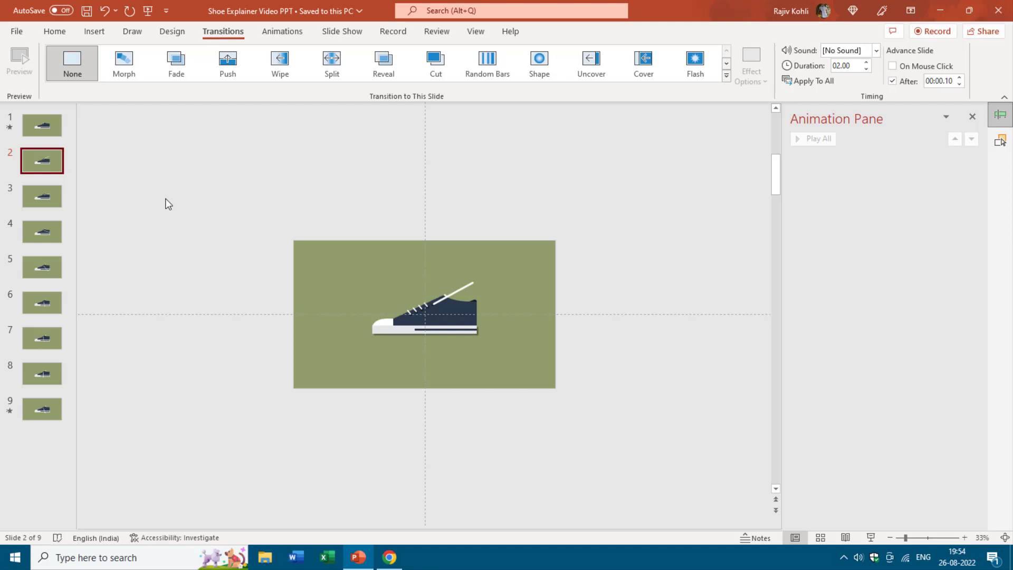
key("Down")
key("Down")
key("Down")
key("Down")
key("Down")
Return to slide 1 and play the slide show through the shoe's exit to preview the full animation, and close the show.
key("Up")
key("Up")
key("Up")
key("Up")
key("Up")
key("Up")
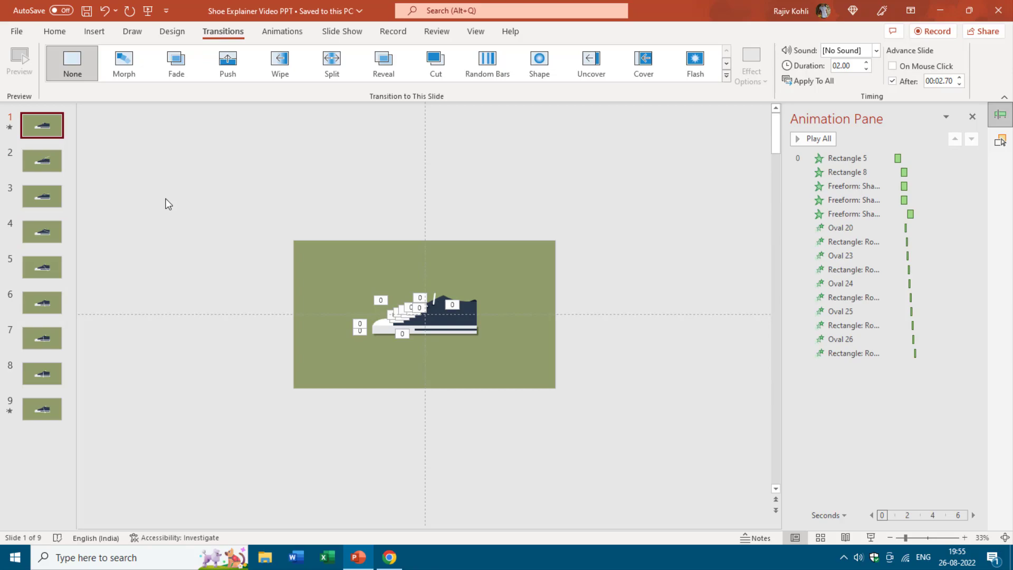
left_click(870, 538)
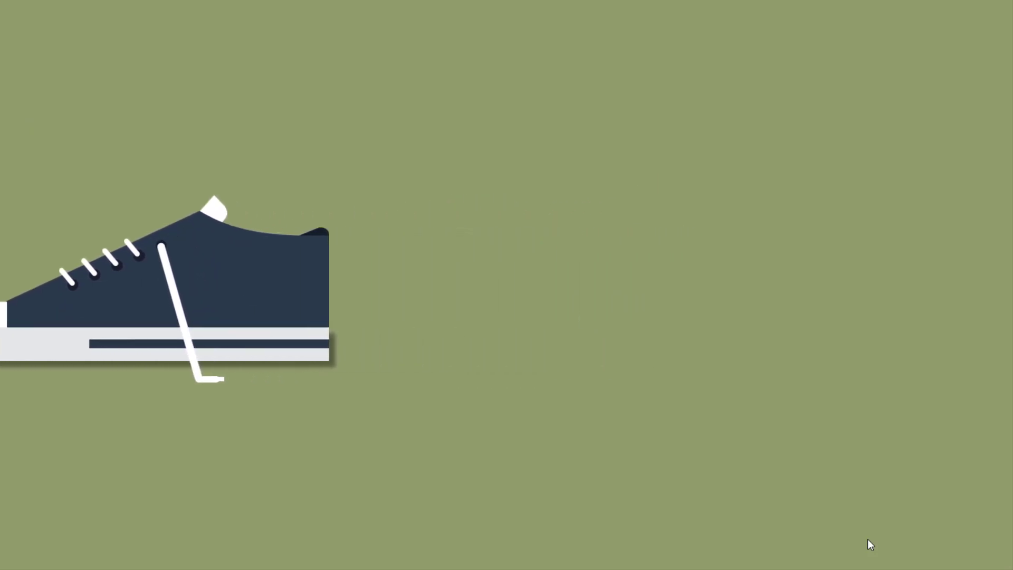
key("Escape")
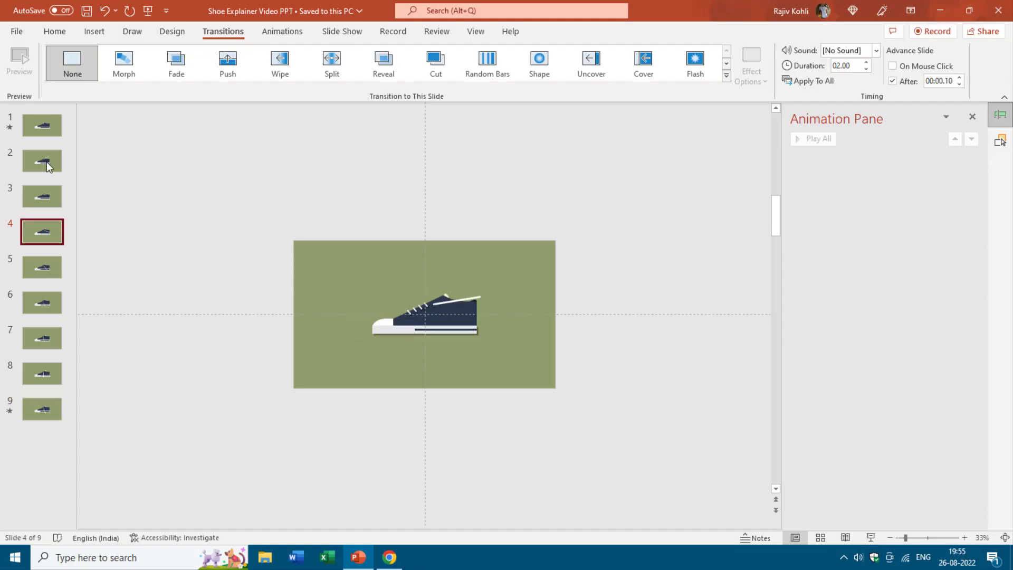
Step back and forth through slides 2 to 9 to examine the lace positions from frame to frame and each slide's advance timing.
left_click(47, 167)
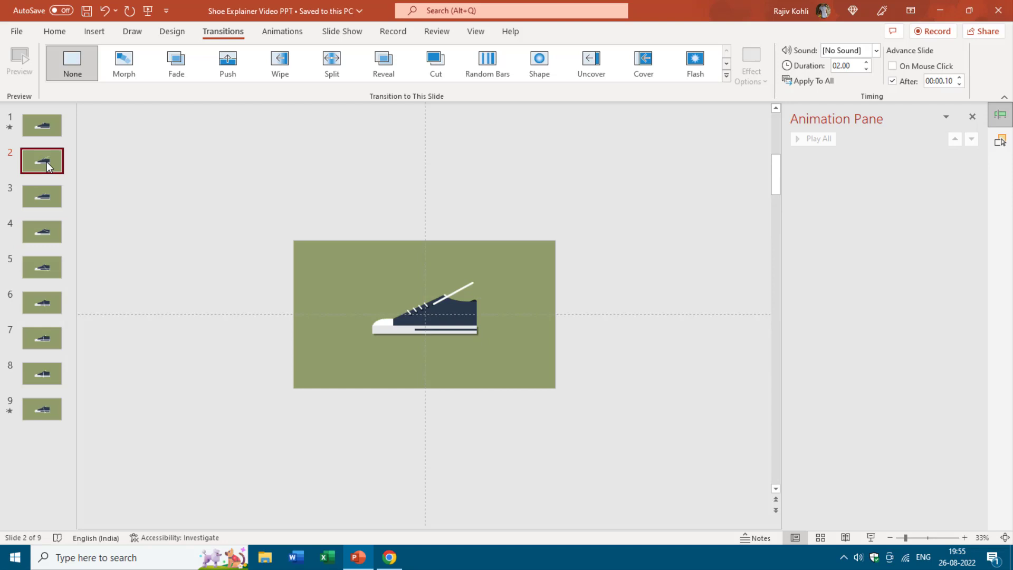
key("Down")
key("Down")
key("Down")
key("Down")
key("Down")
key("Down")
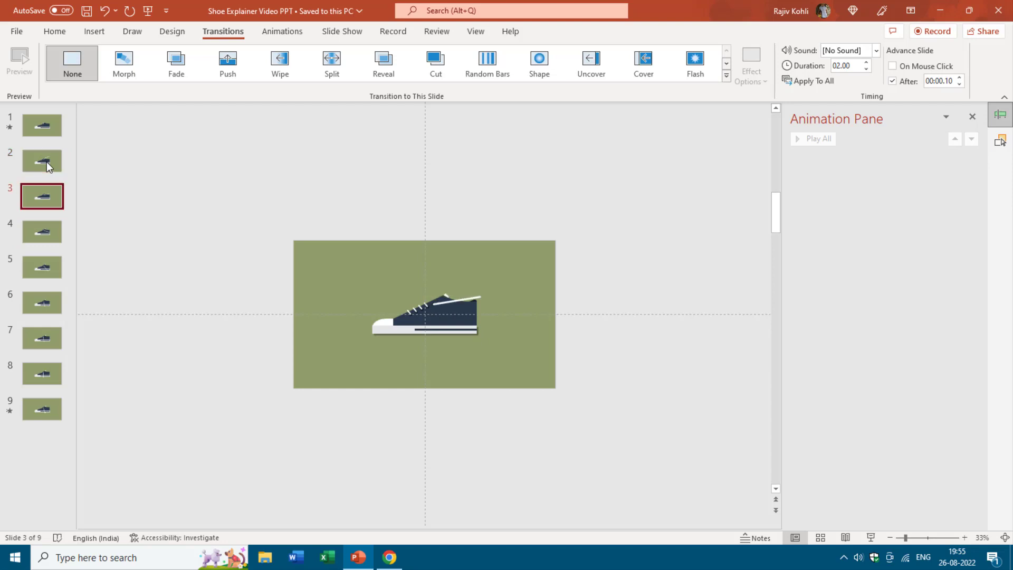
key("Up")
key("Up")
key("Up")
key("Up")
key("Up")
key("Up")
key("Down")
key("Down")
key("Down")
key("Down")
key("Down")
key("Down")
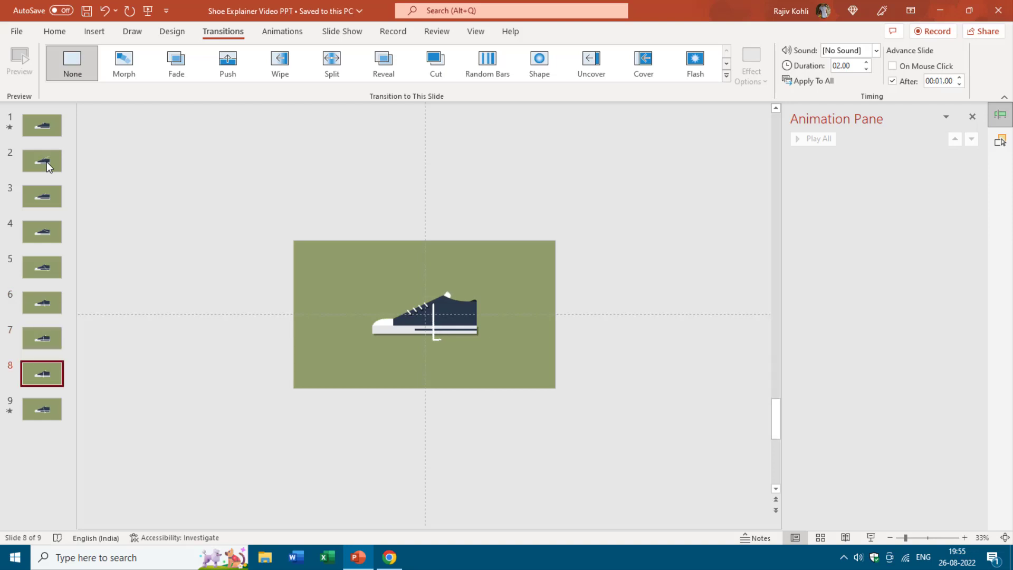
key("Down")
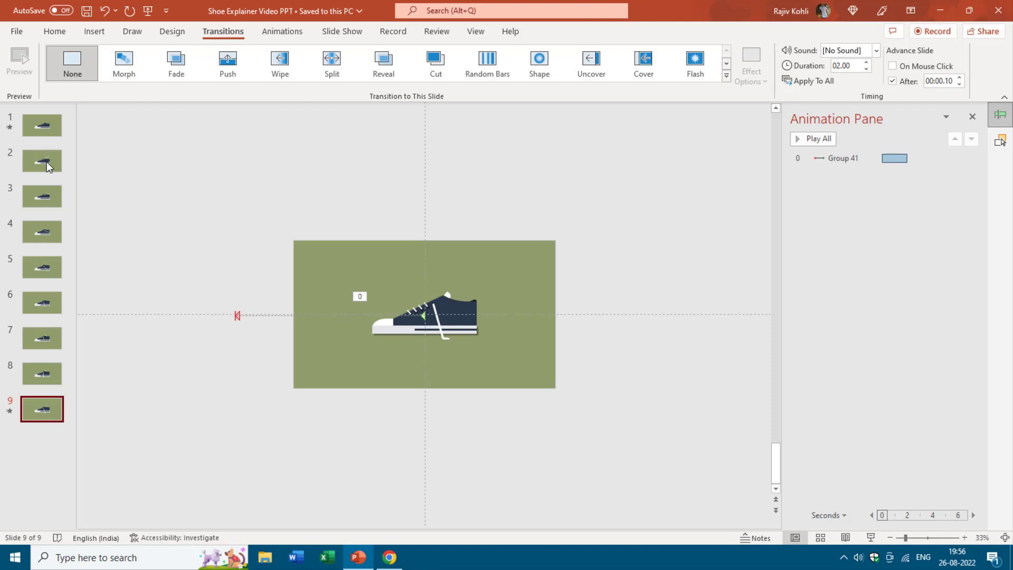
Play the slide show from slide 1 to preview the shoe animation, close it, and open the slide show setup options.
left_click(42, 127)
left_click(871, 538)
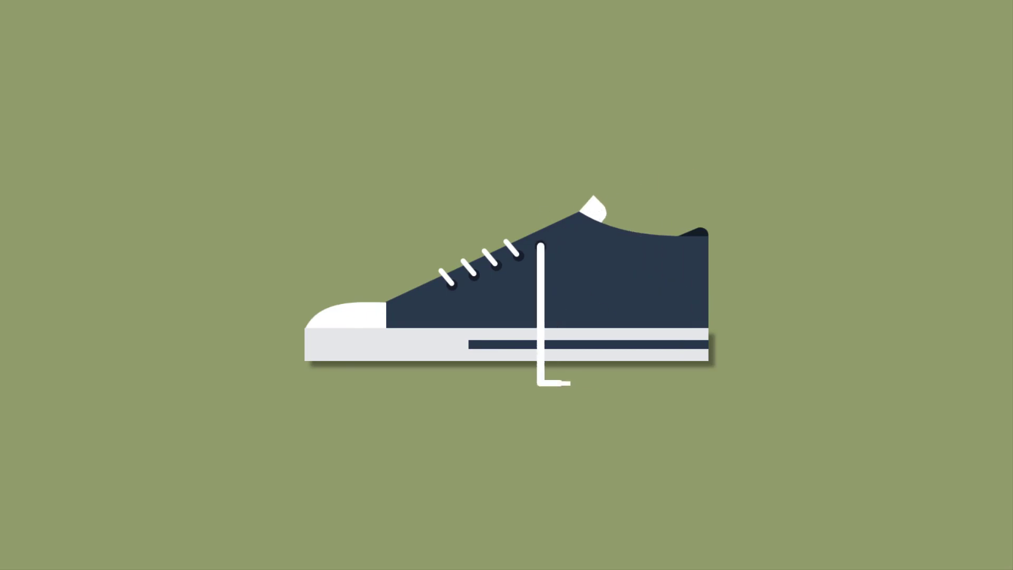
key("Escape")
left_click(340, 32)
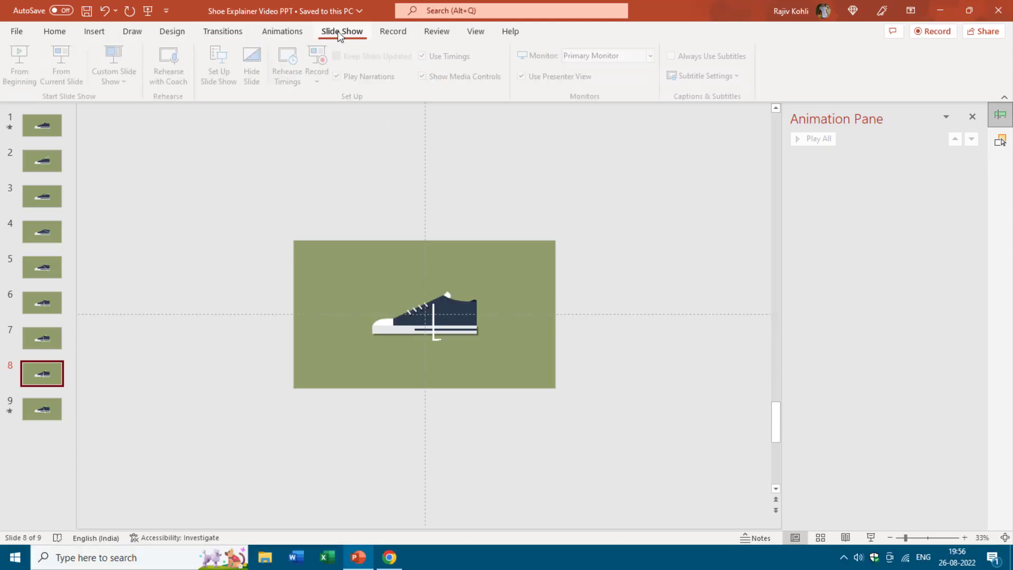
left_click(222, 69)
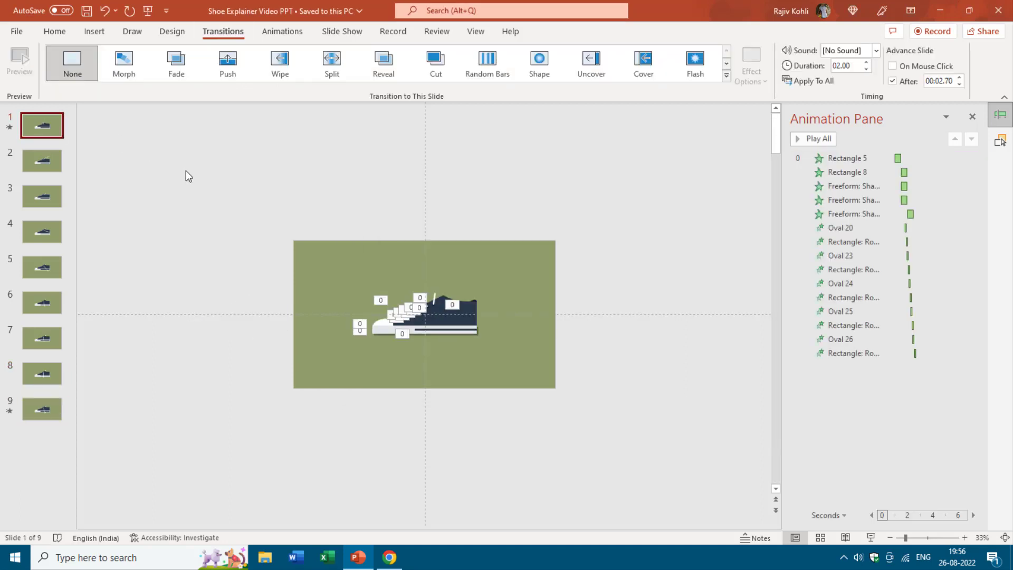
Set slide 9 to advance automatically after 00:02.00, and start the slide show again from slide 1.
left_click(45, 415)
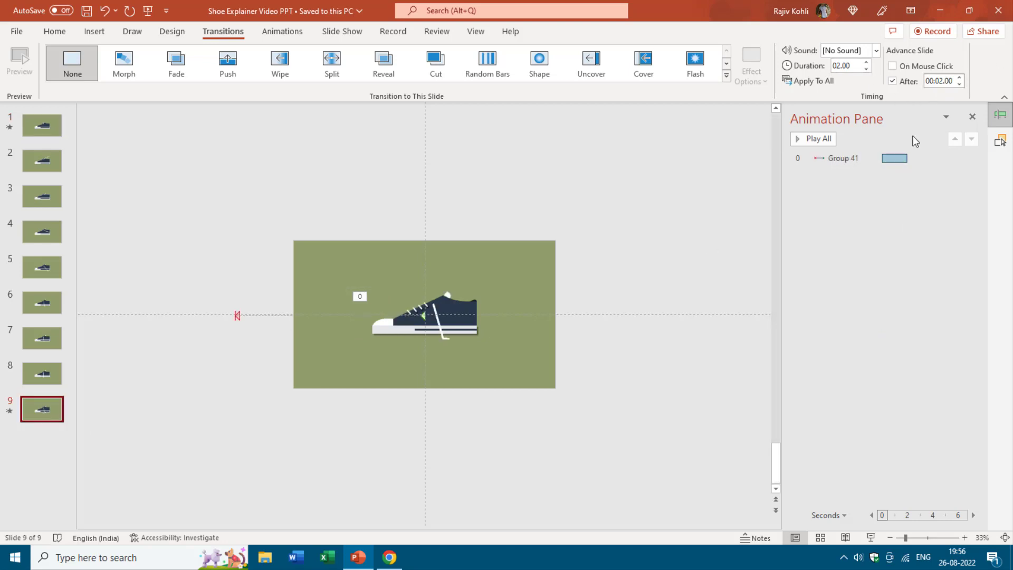
mouse_move(905, 158)
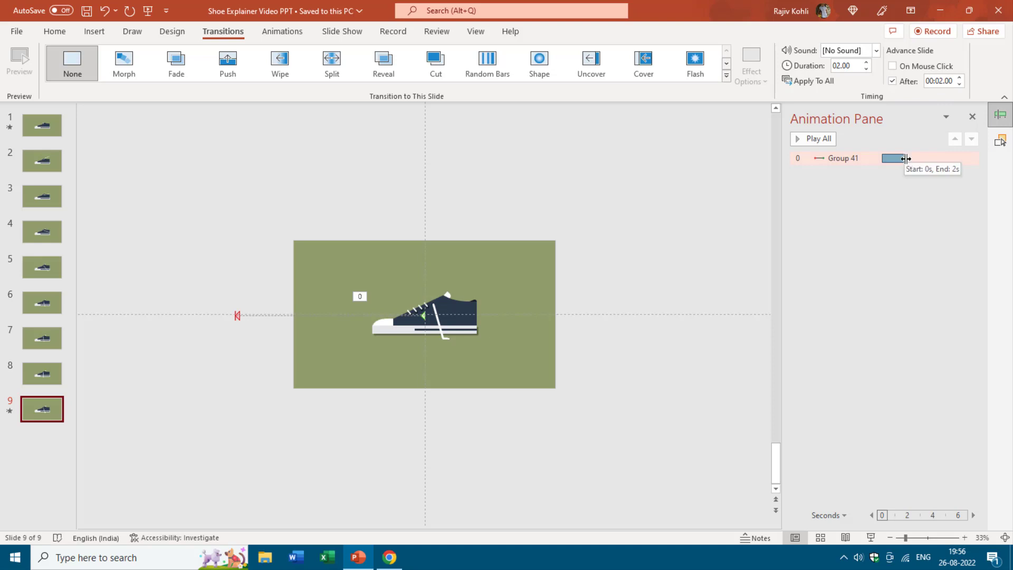
left_click(50, 127)
left_click(872, 537)
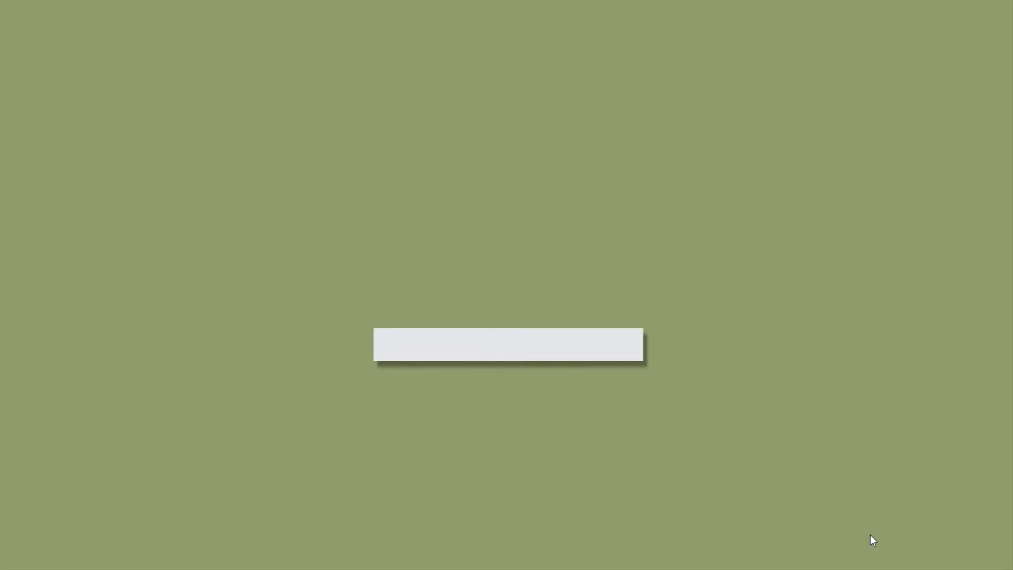